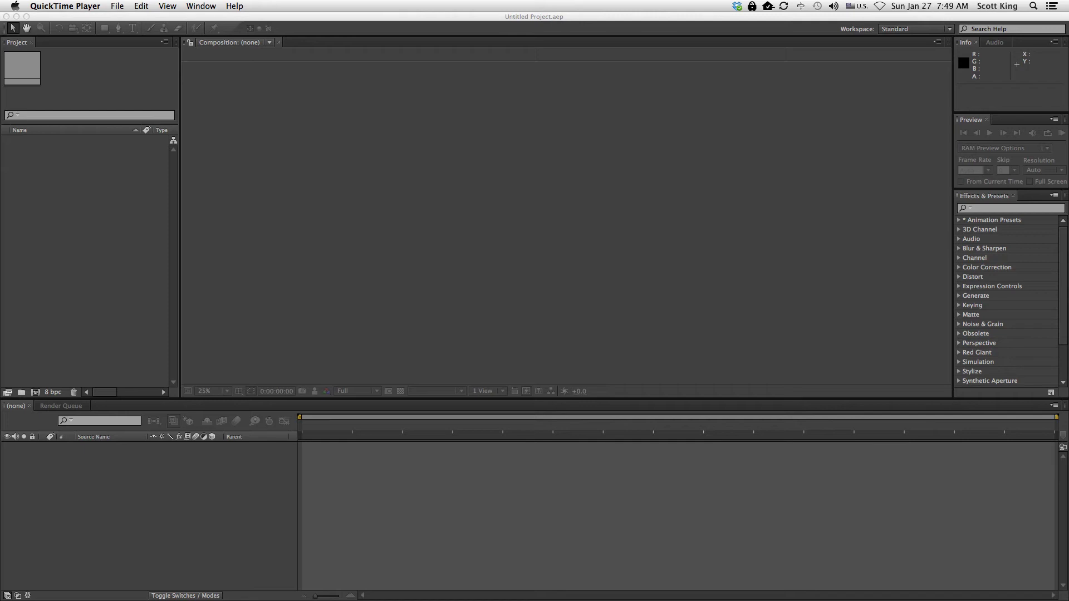
Try the Animation workspace in After Effects, return to Standard, and select the composition viewer
key("super+Tab")
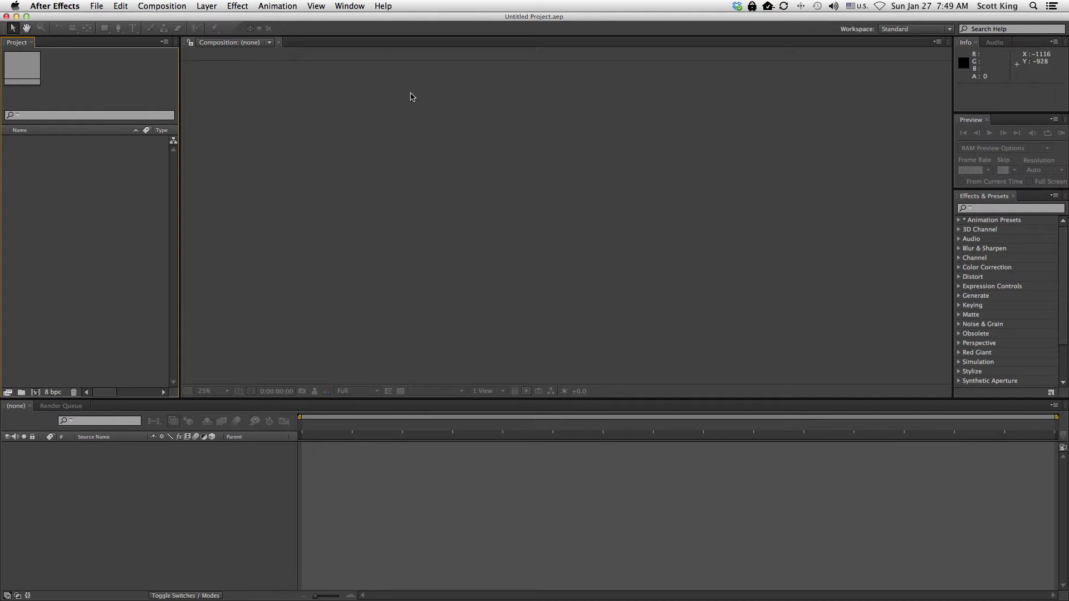
left_click(904, 30)
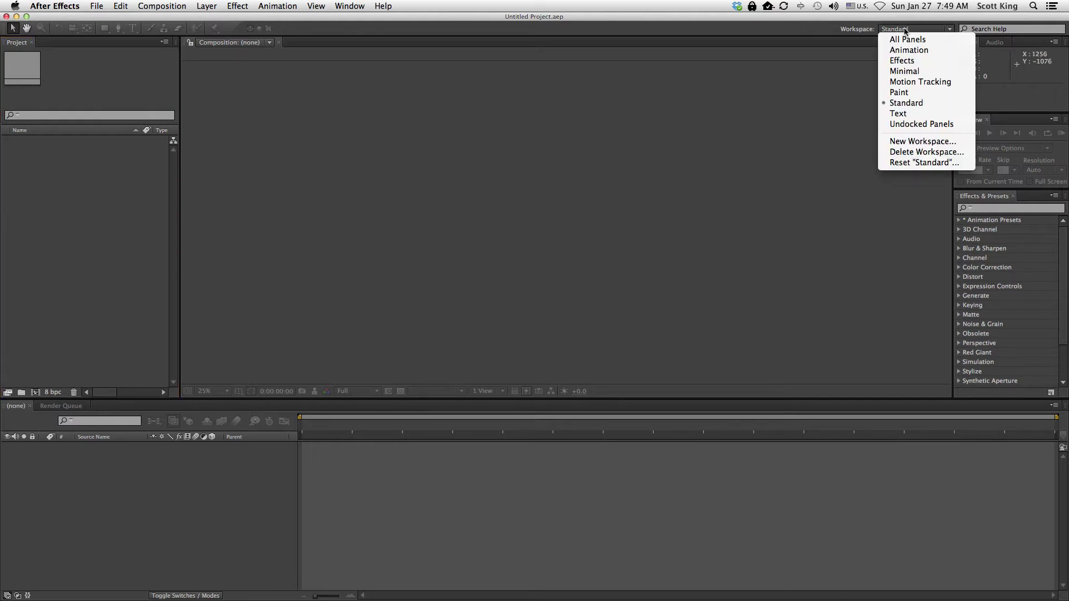
left_click(922, 53)
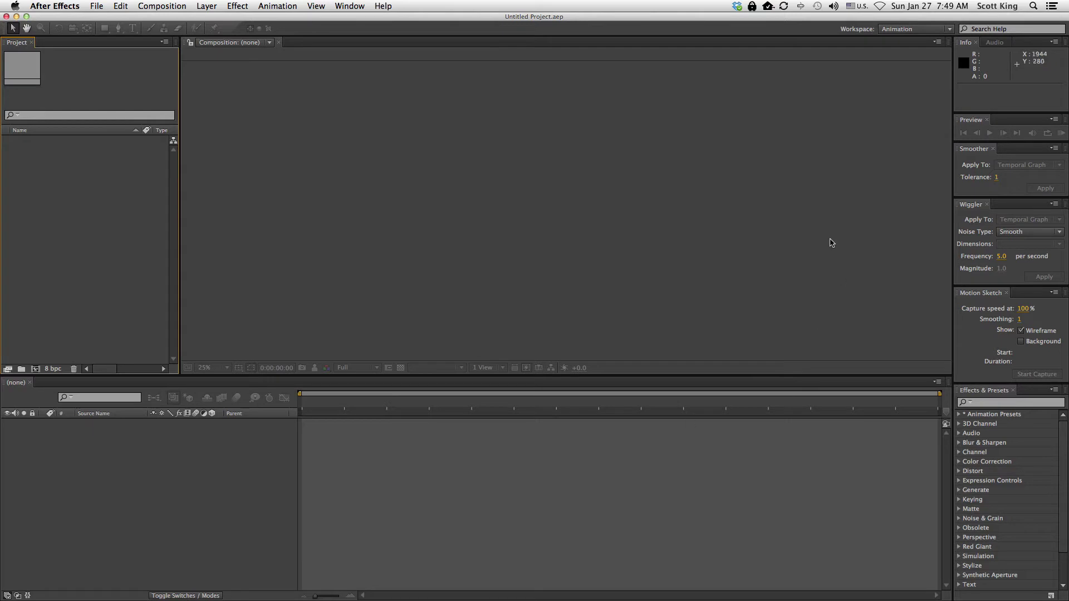
left_click(907, 31)
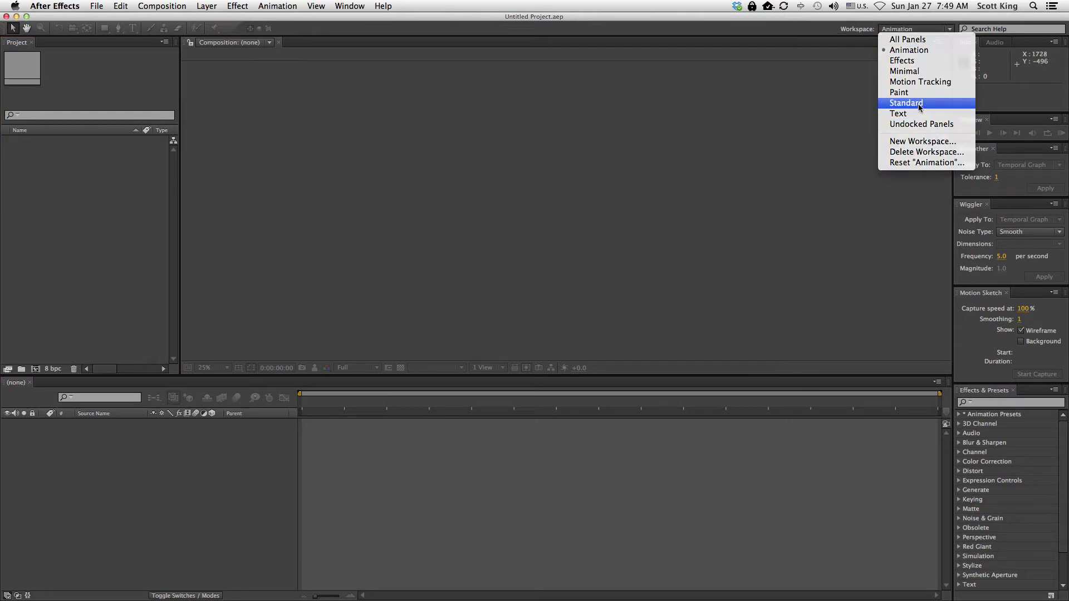
left_click(899, 104)
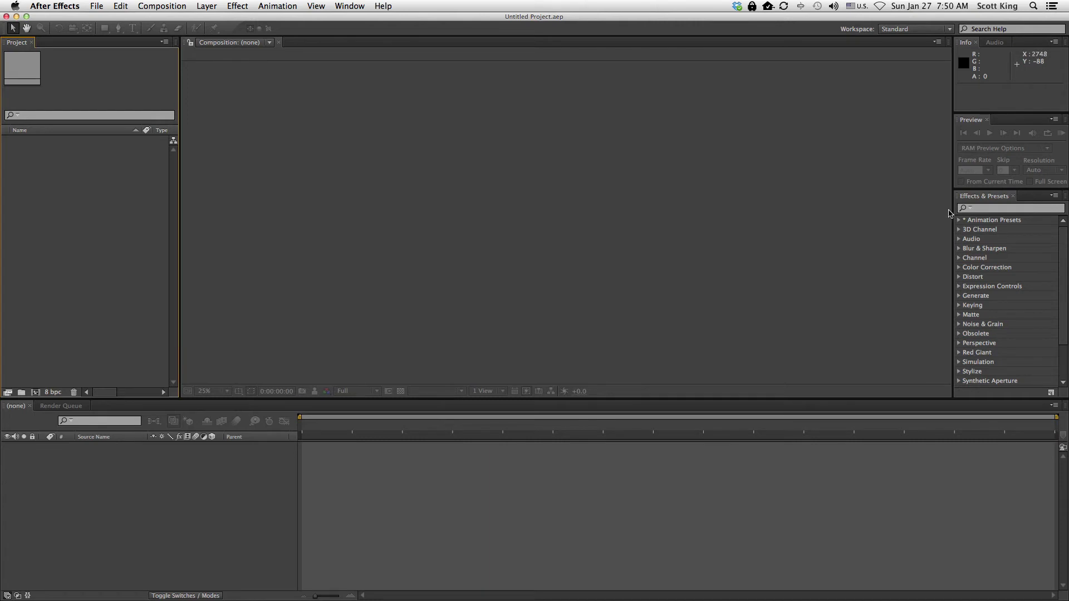
left_click(988, 209)
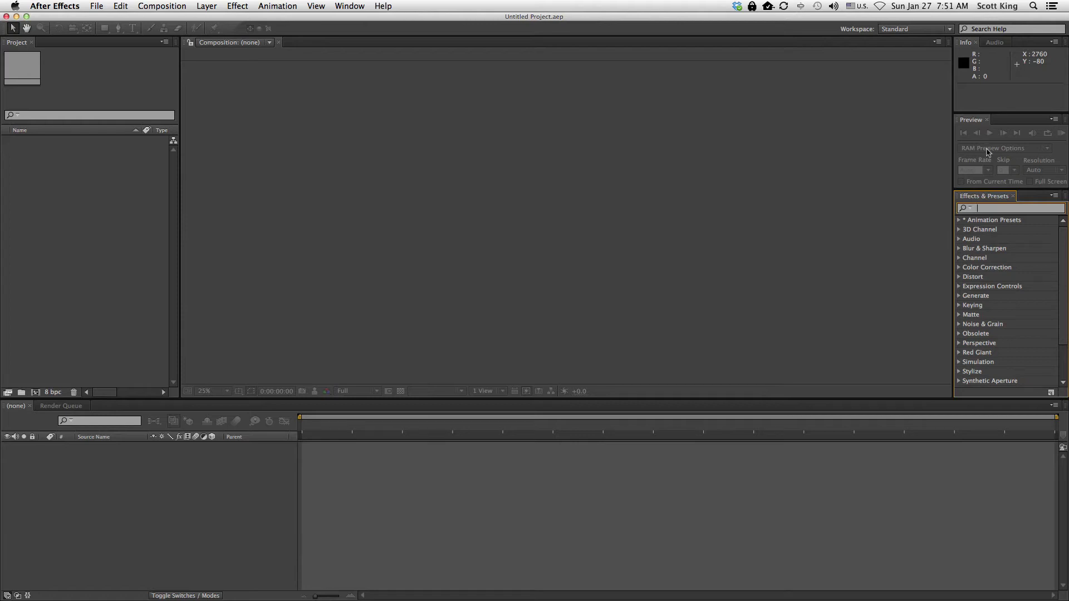
left_click(680, 149)
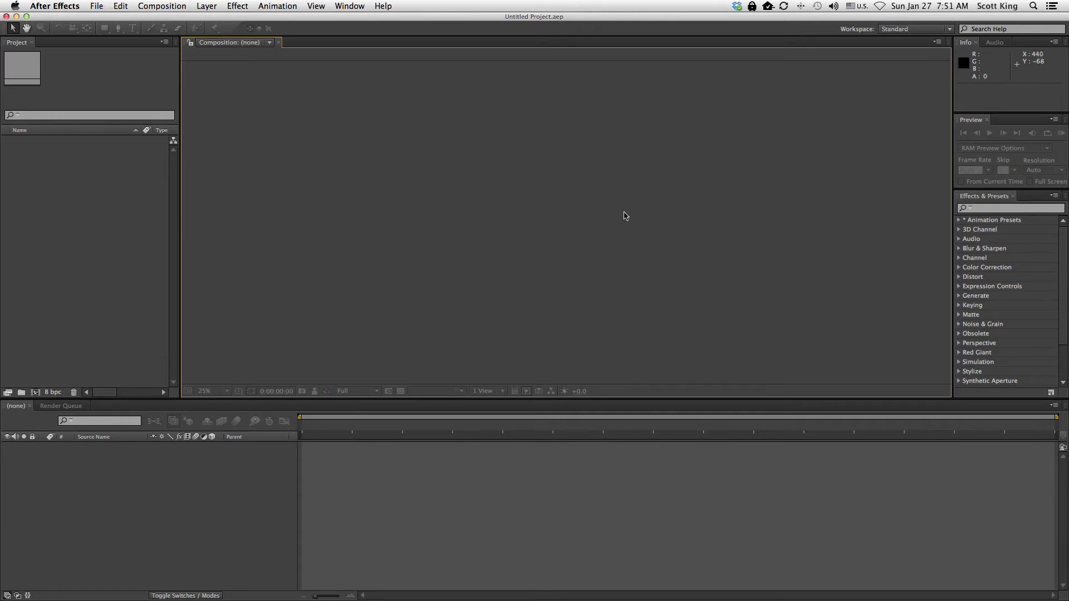
Minimize After Effects and open the AE First Tutorial folder on the desktop
left_click(18, 18)
left_click(536, 149)
left_click_drag(536, 149, 557, 142)
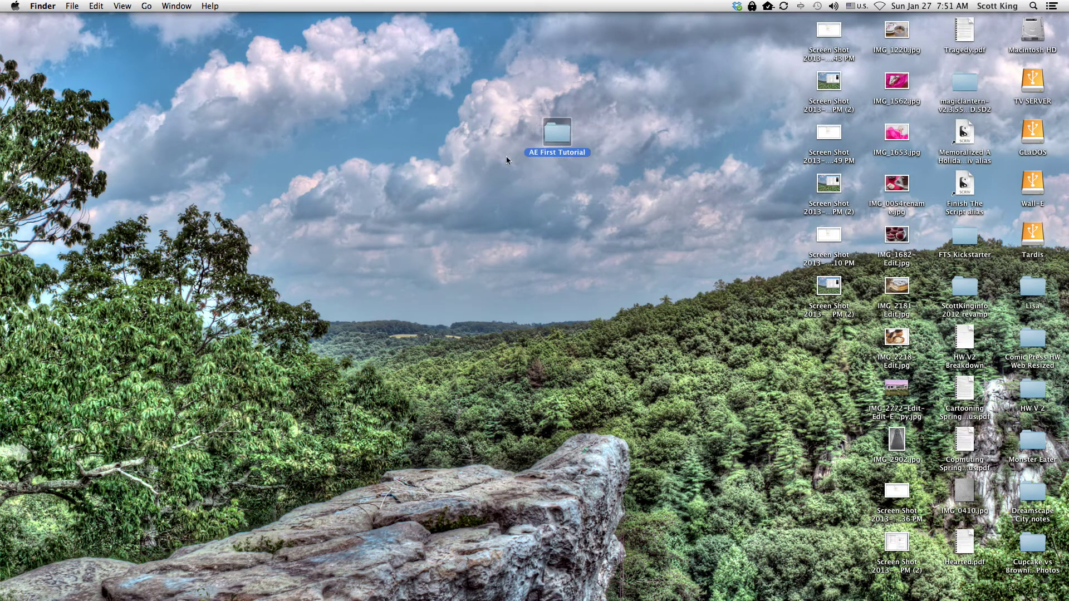
double_click(556, 130)
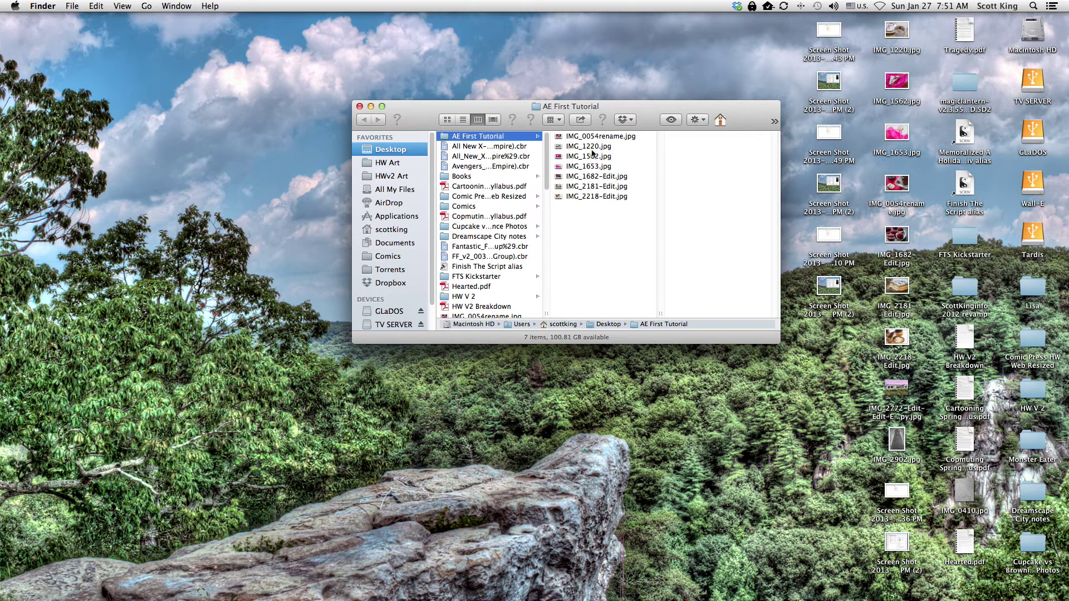
Quick Look one food photo, close the folder, and move it to the top of the desktop icons
left_click(597, 138)
key("space")
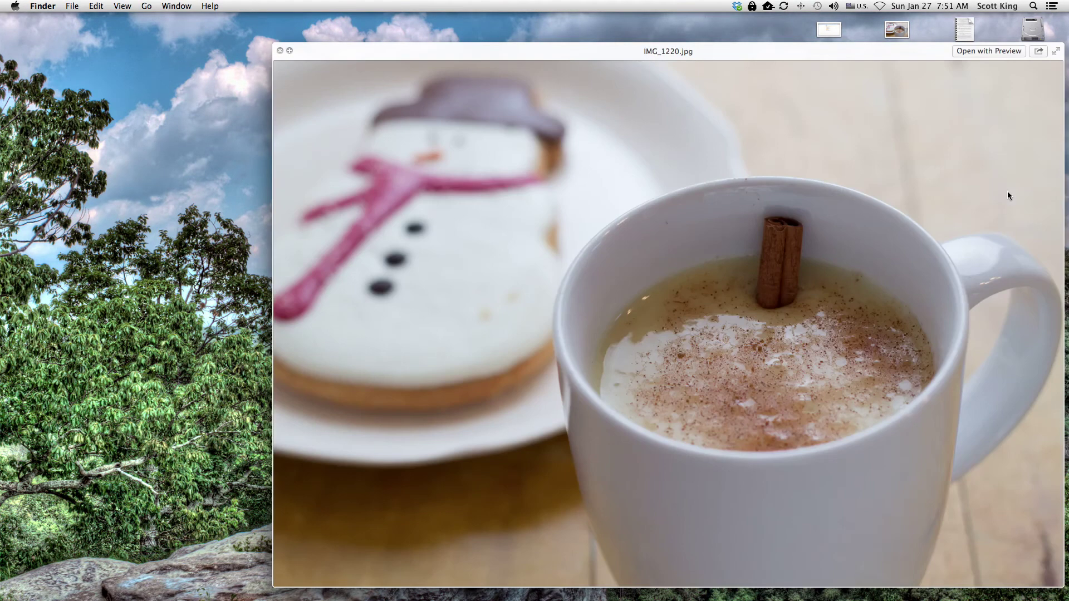
key("space")
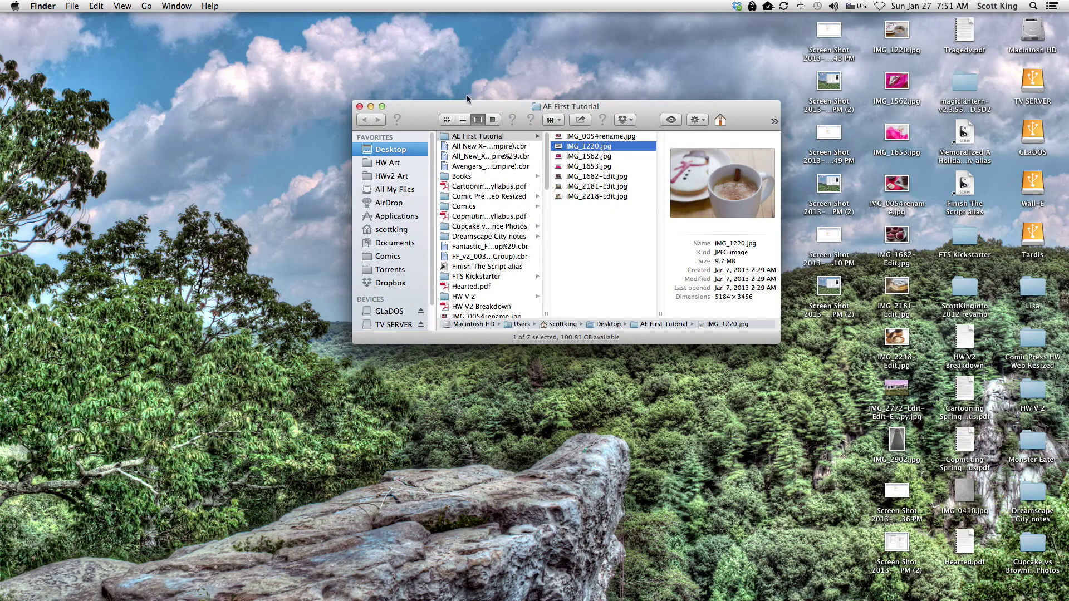
left_click(360, 106)
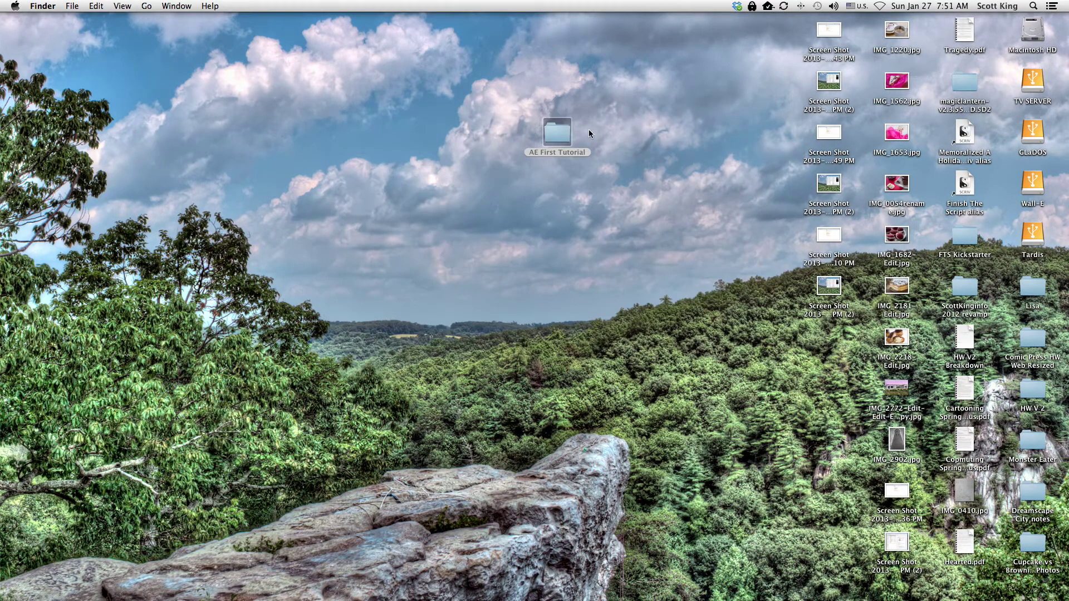
left_click_drag(552, 132, 761, 33)
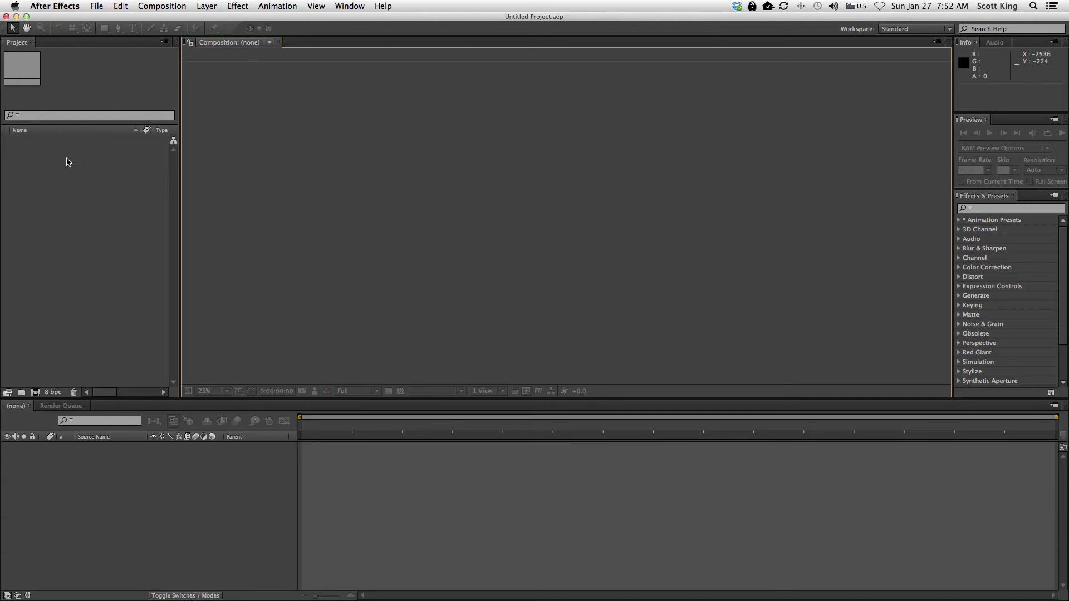
Bring up the Import Multiple Files browser from the Project panel's context menu
left_click(107, 228)
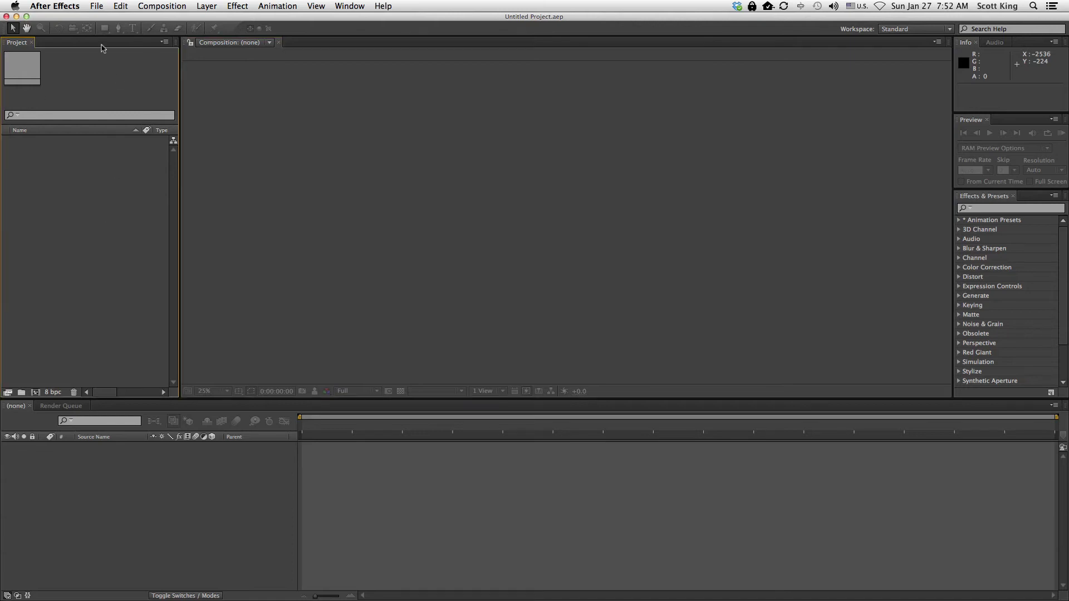
left_click(97, 5)
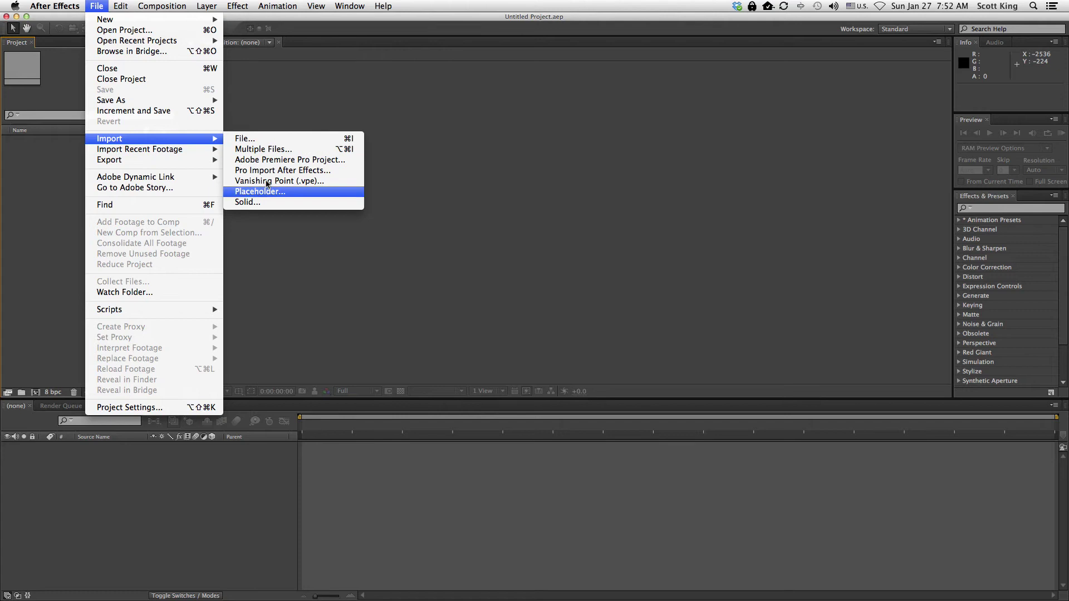
left_click(39, 221)
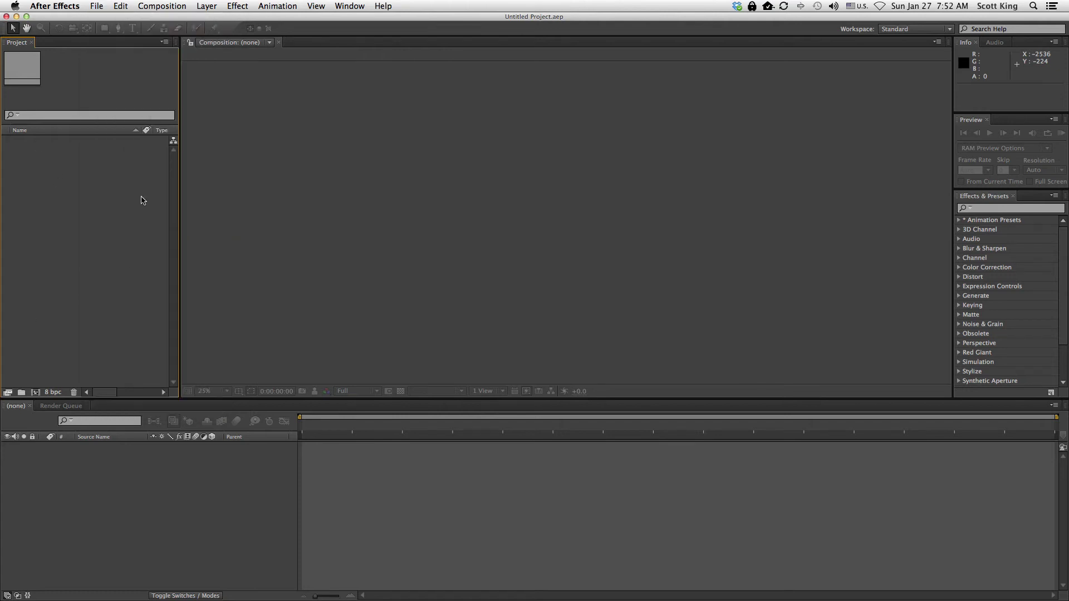
right_click(89, 188)
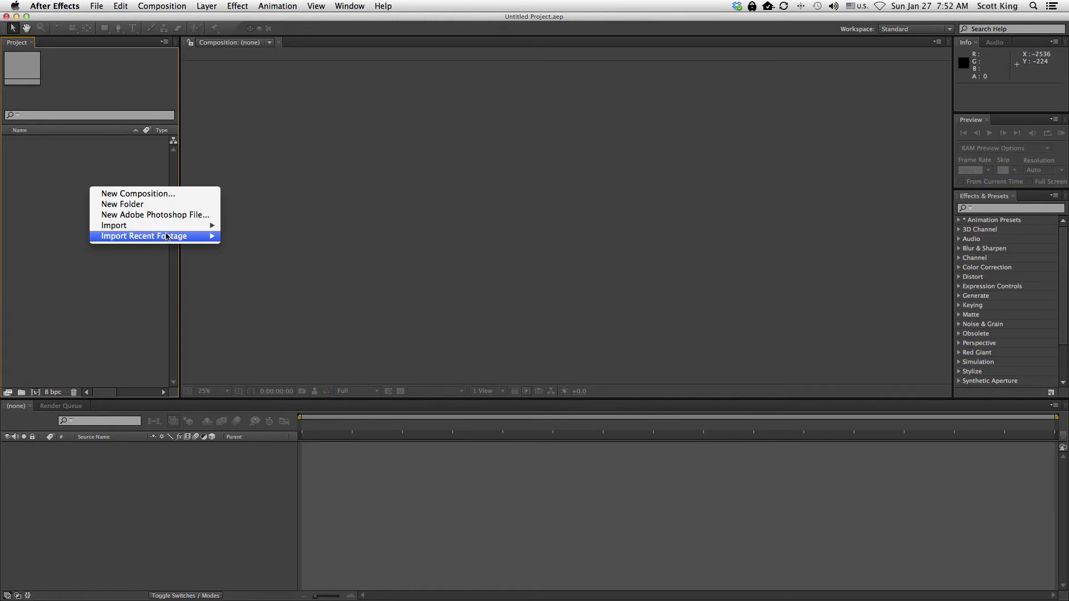
mouse_move(174, 230)
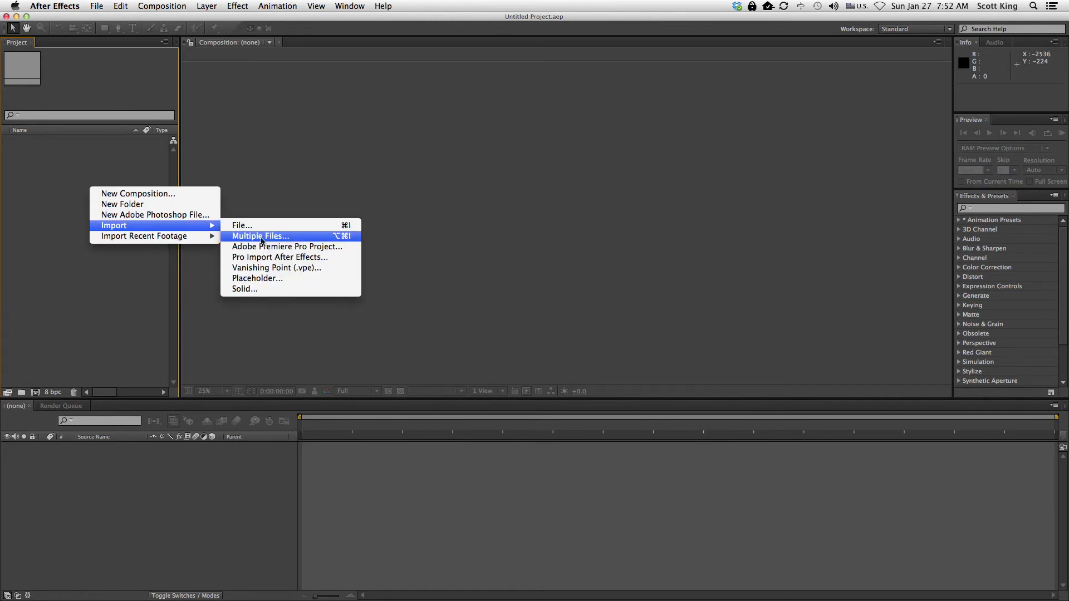
left_click(288, 238)
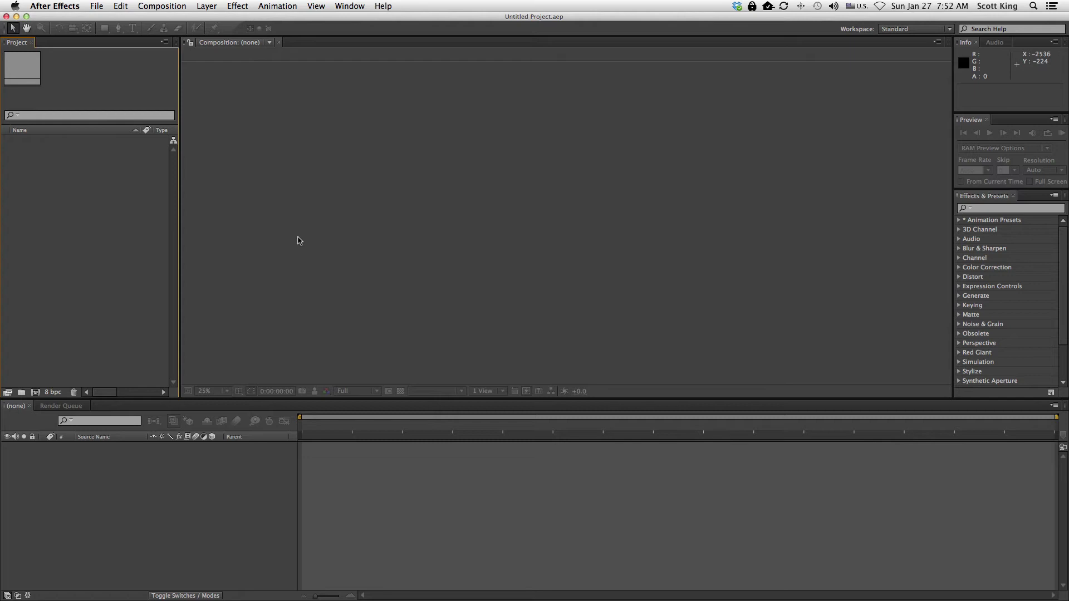
key("super+alt+i")
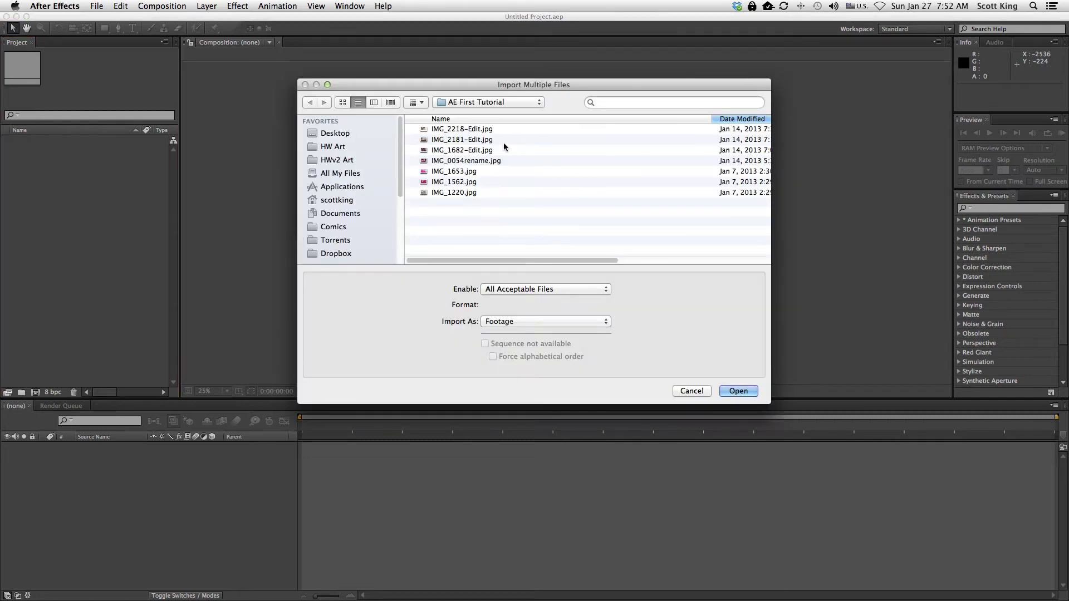
Import all seven photos starting from IMG_2218-Edit.jpg, then select IMG_0054rename.jpg in the project
left_click(467, 130)
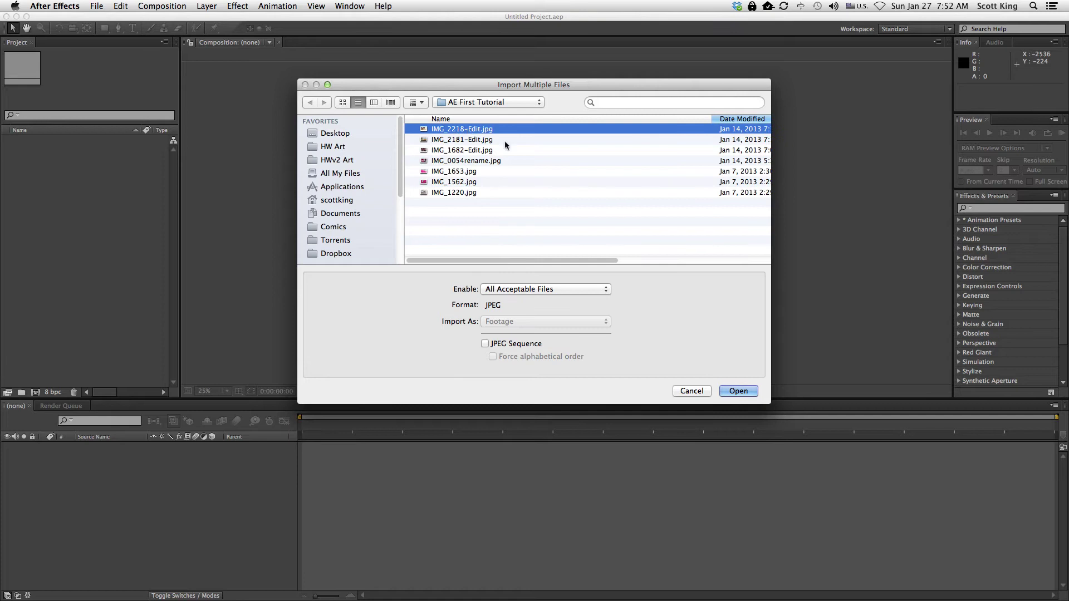
left_click(456, 193, "shift")
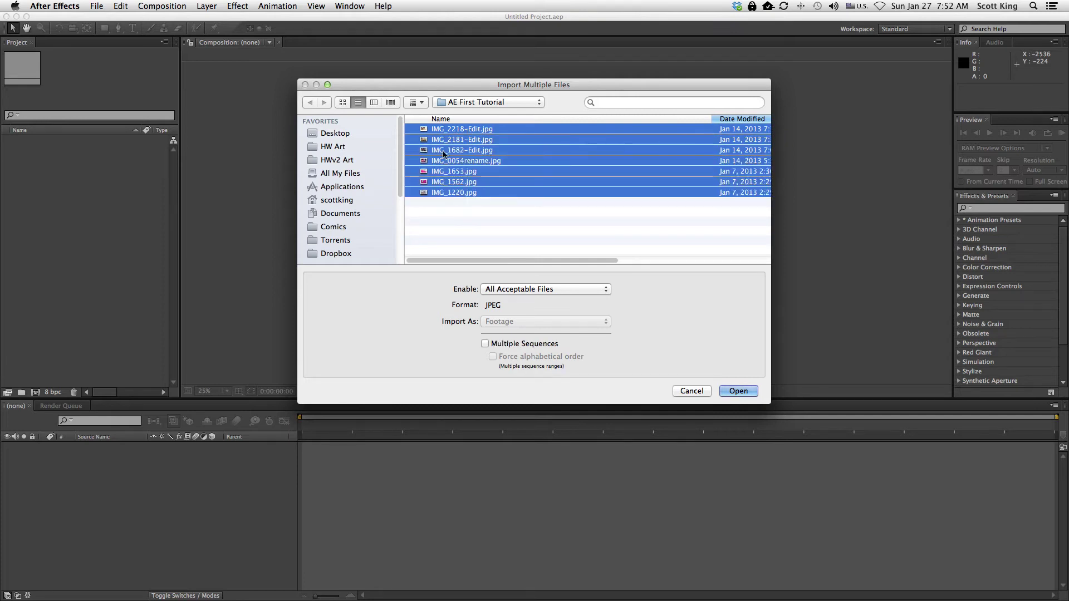
left_click(748, 394)
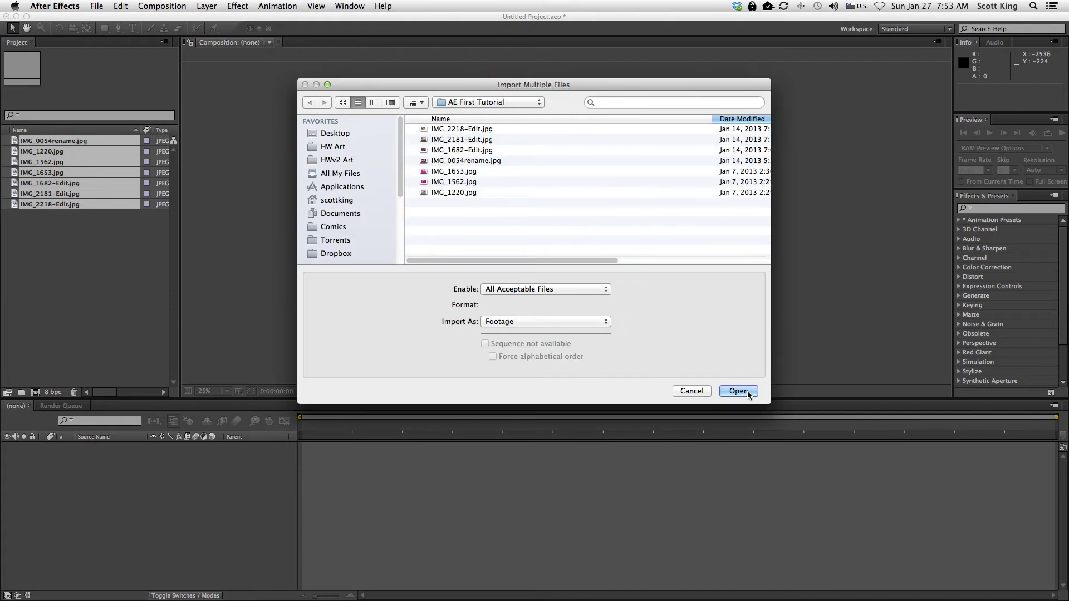
left_click(698, 392)
left_click(118, 255)
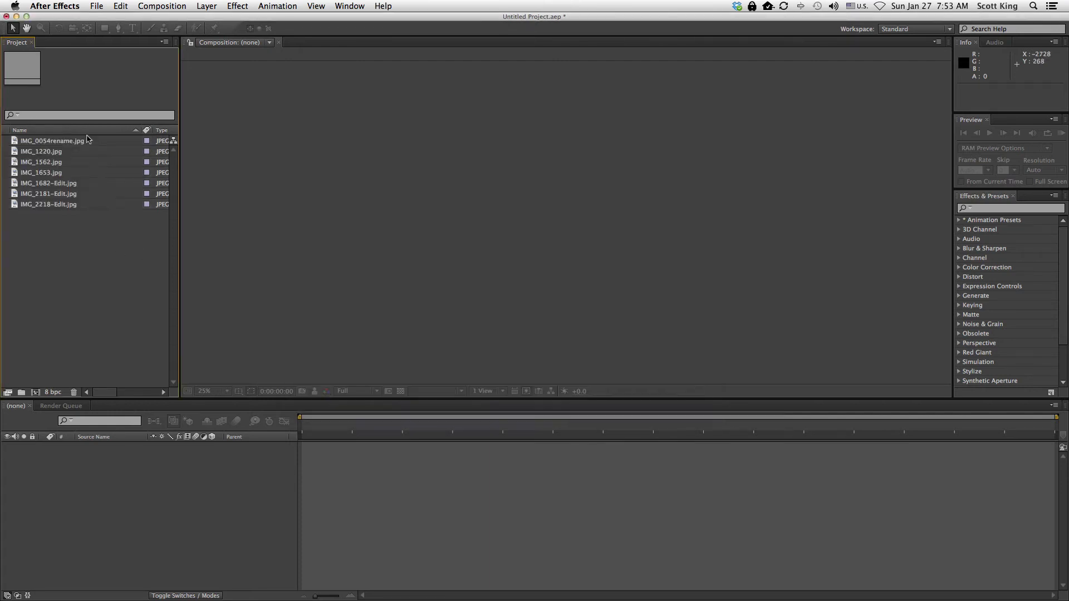
left_click(64, 144)
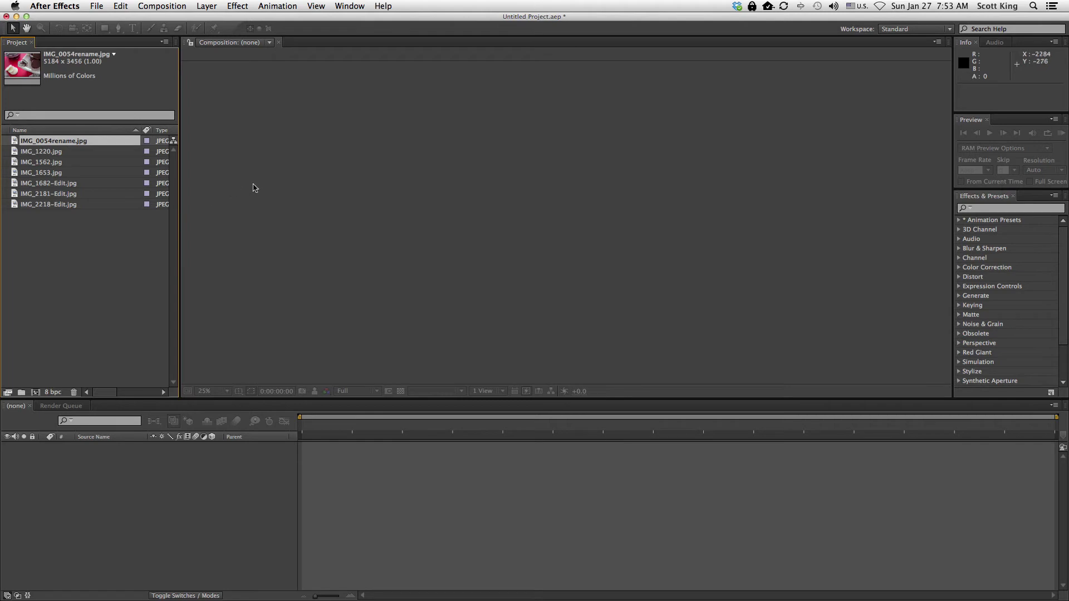
Create a new composition from the Project panel, bringing up Comp 1's HDTV 1080 29.97 settings
left_click(323, 145)
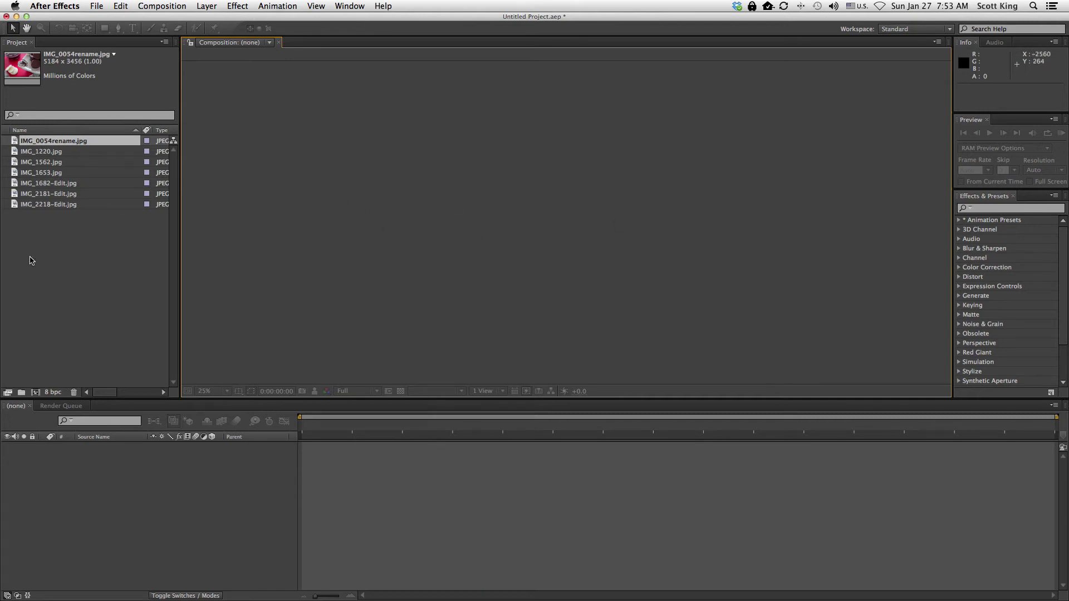
right_click(57, 254)
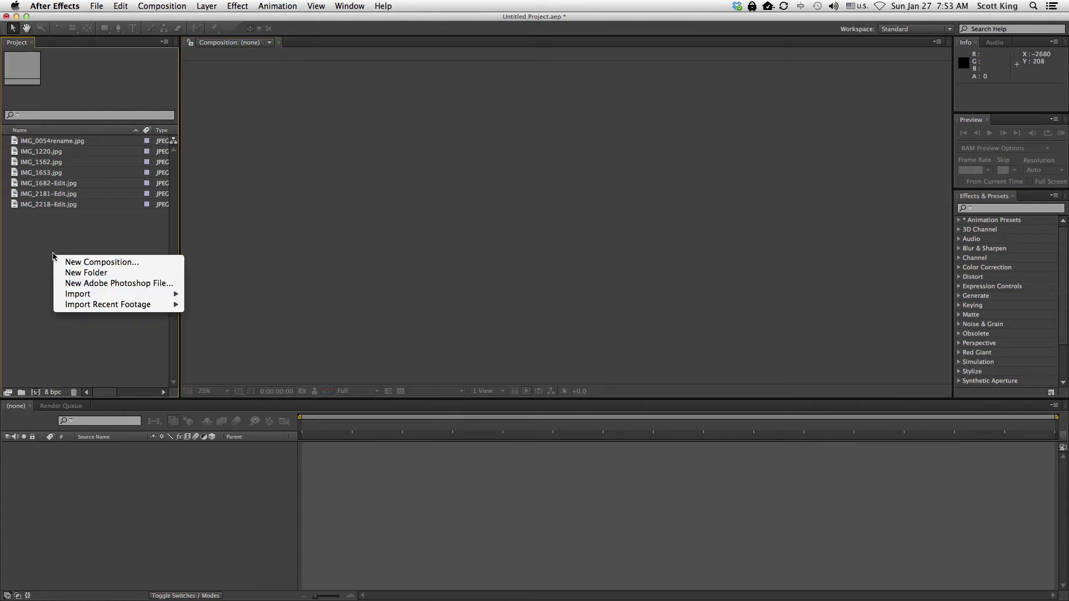
left_click(30, 302)
left_click(158, 6)
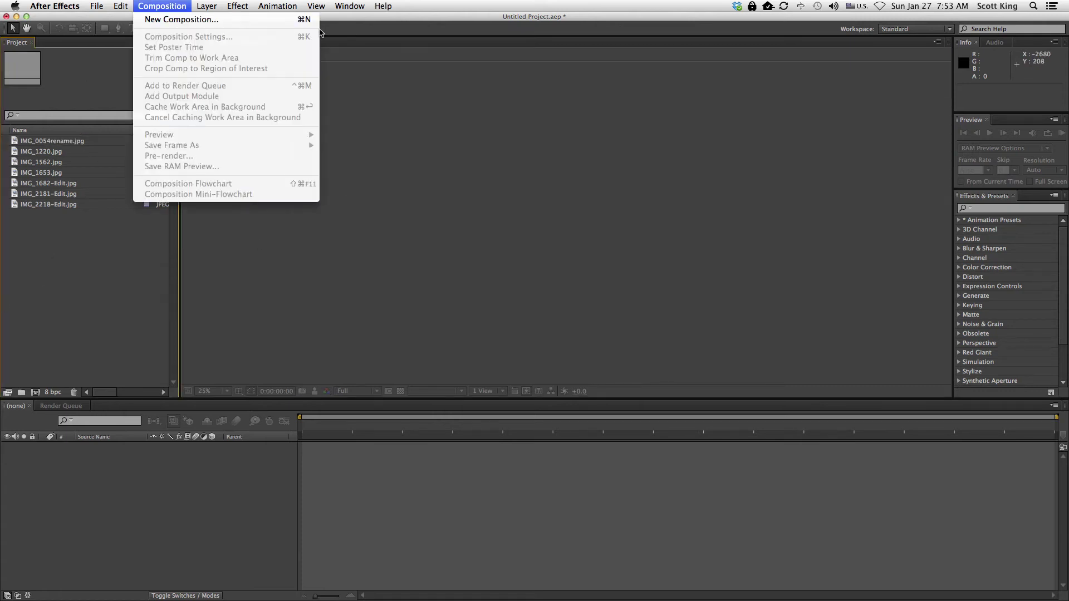
left_click(72, 265)
right_click(46, 256)
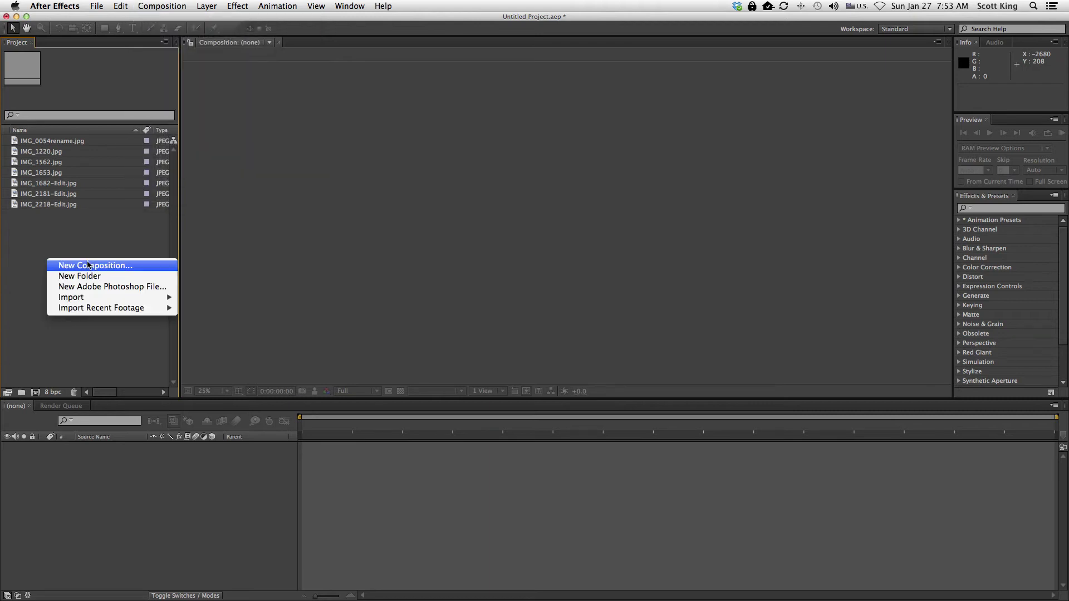
left_click(96, 265)
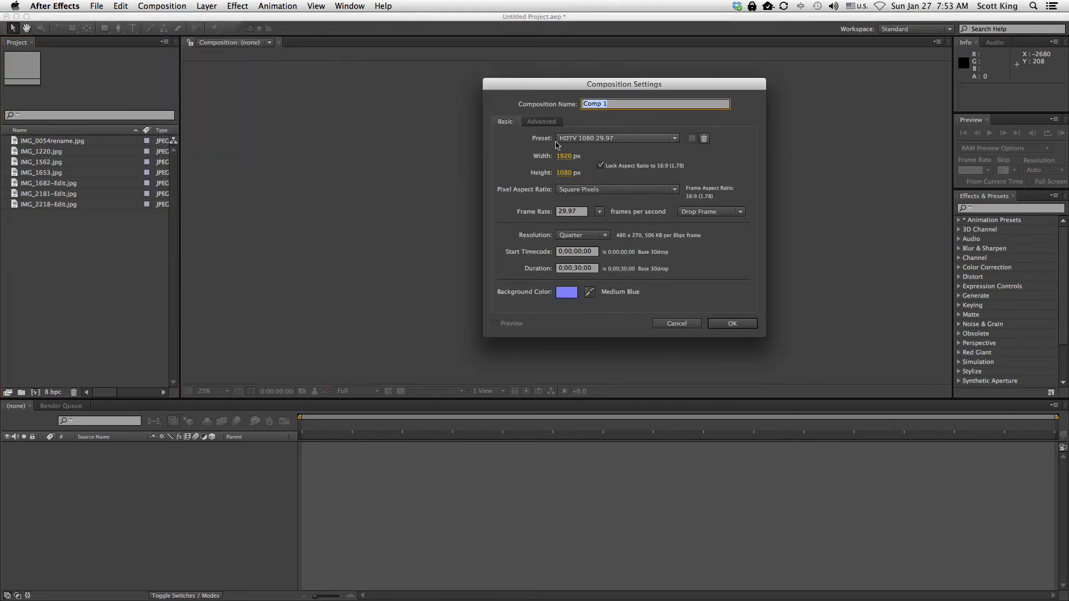
Rename the new composition to 'AE First Tutorial'
double_click(644, 105)
left_click(644, 105)
type("AE First Tutorial")
Keep the HDTV 1080 29.97 preset and Quarter preview resolution
left_click(588, 139)
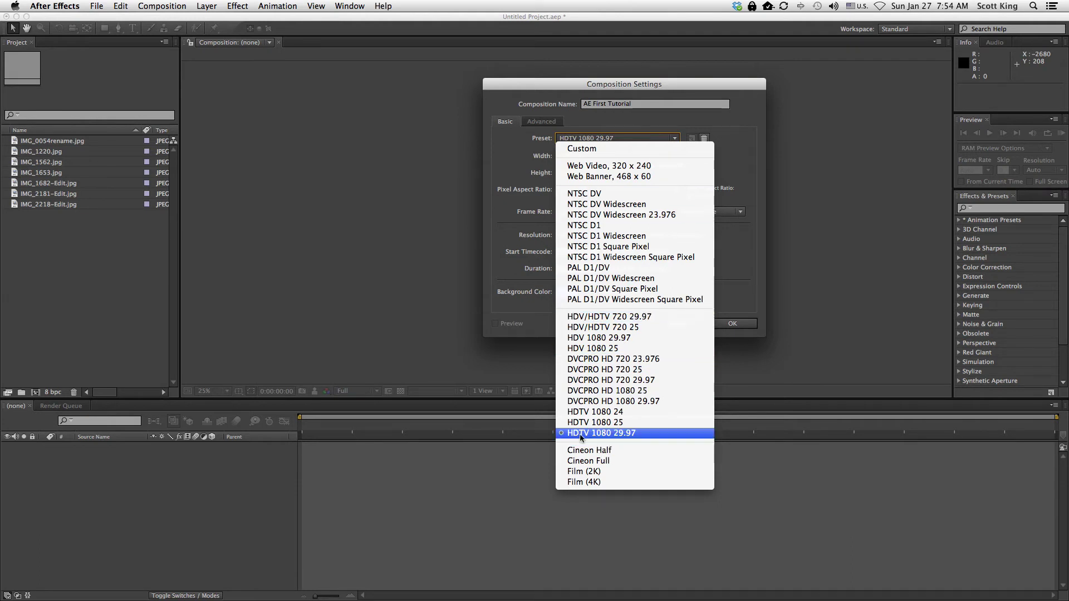
left_click(635, 438)
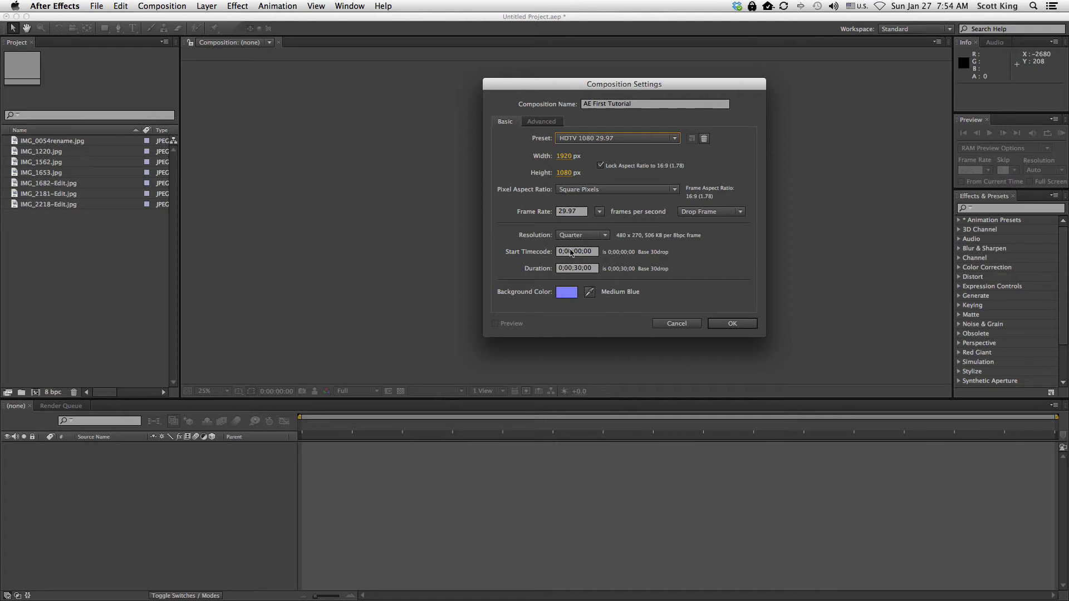
left_click(580, 236)
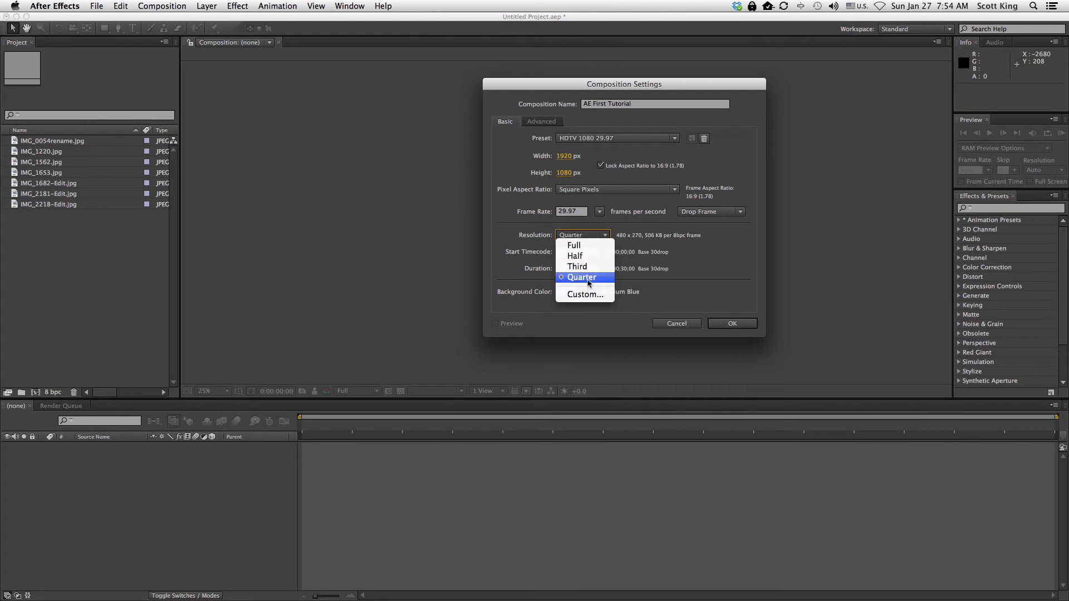
left_click(749, 246)
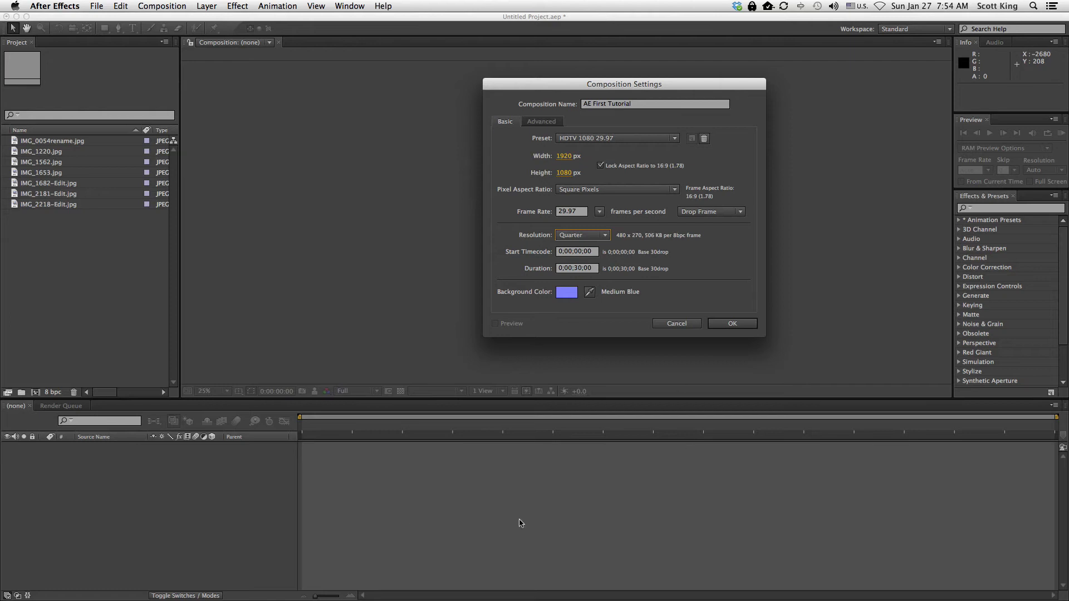
Set the composition duration to 0;00;40;00
left_click(596, 269)
left_click_drag(593, 269, 584, 269)
left_click_drag(582, 268, 564, 269)
left_click(562, 268)
key("End")
left_click(577, 268)
key("BackSpace")
type("4")
Make the background colour magenta and create the composition
left_click(570, 296)
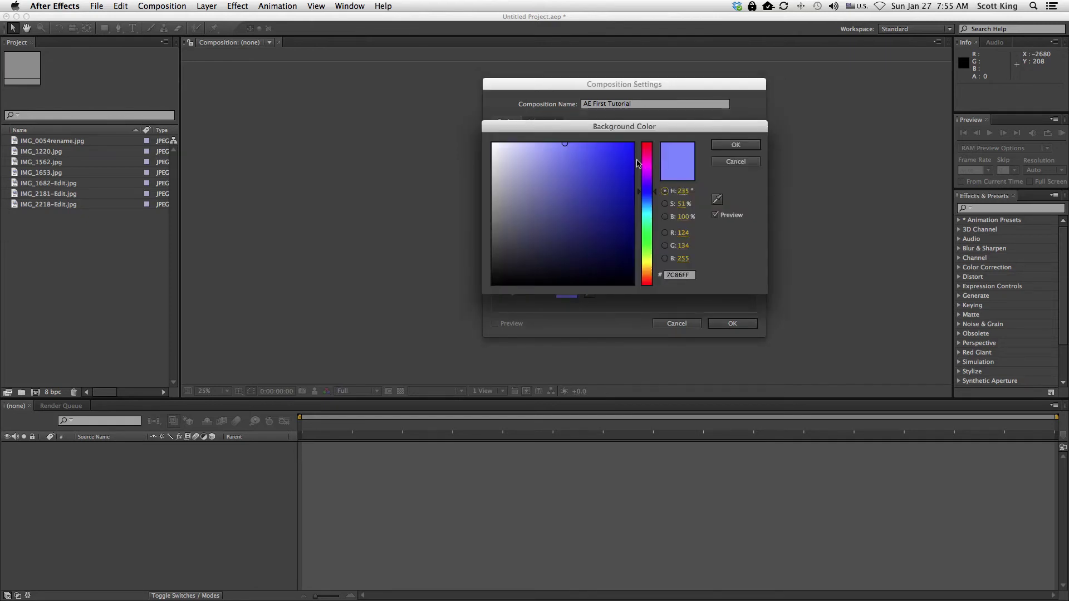
left_click(647, 162)
left_click(620, 152)
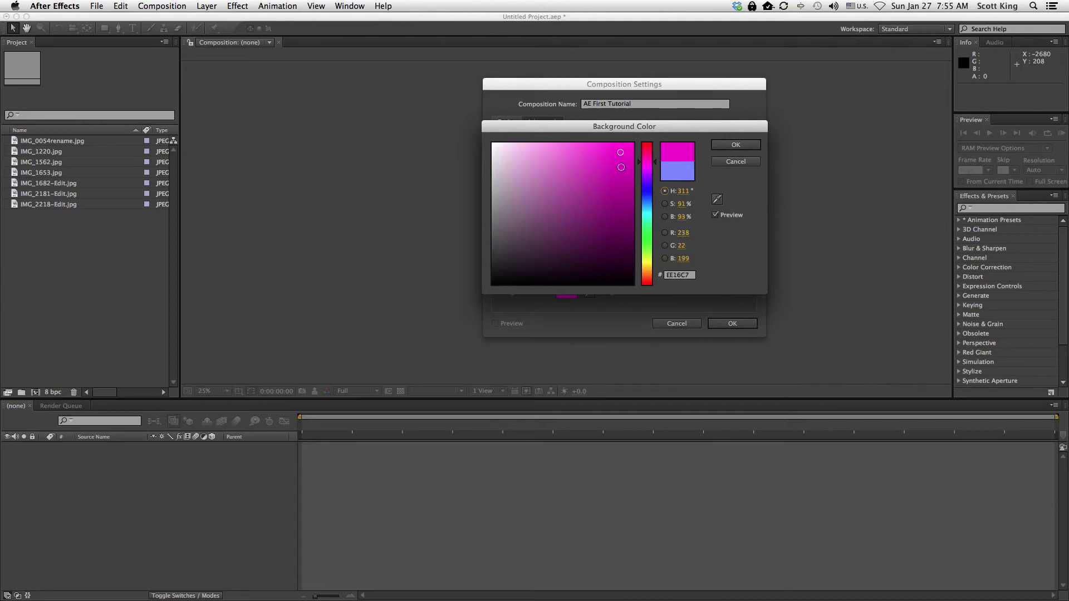
left_click(735, 146)
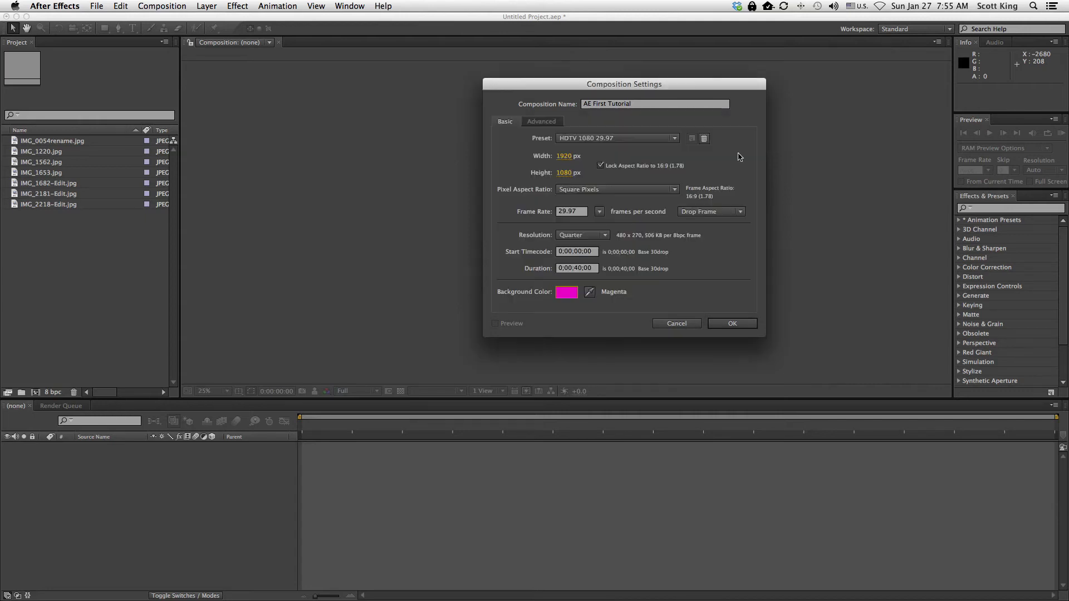
left_click(732, 323)
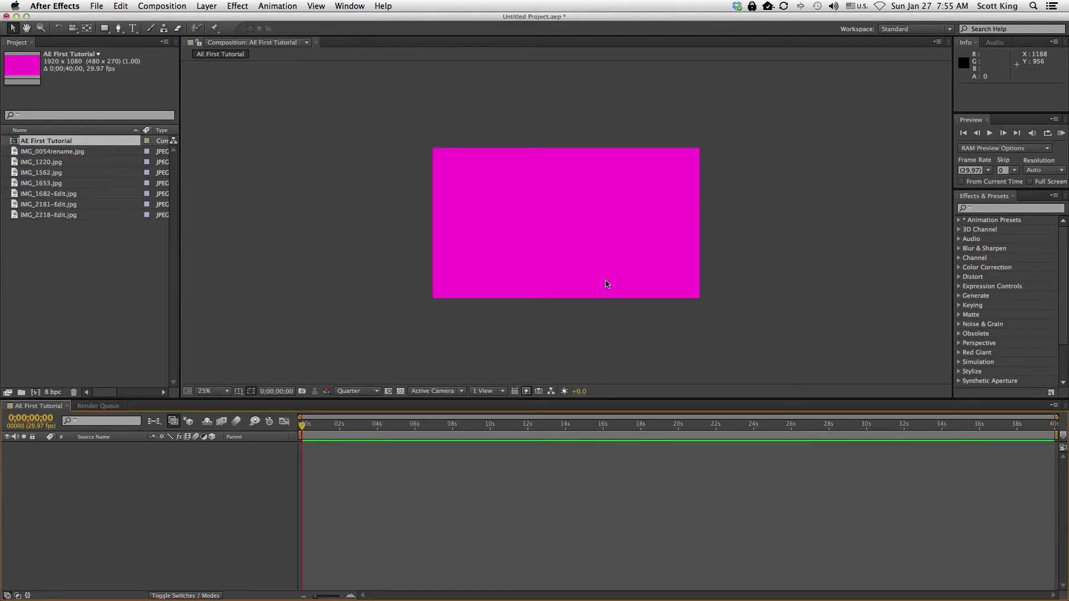
Zoom the Composition viewer from 25% to 50% magnification
key("period")
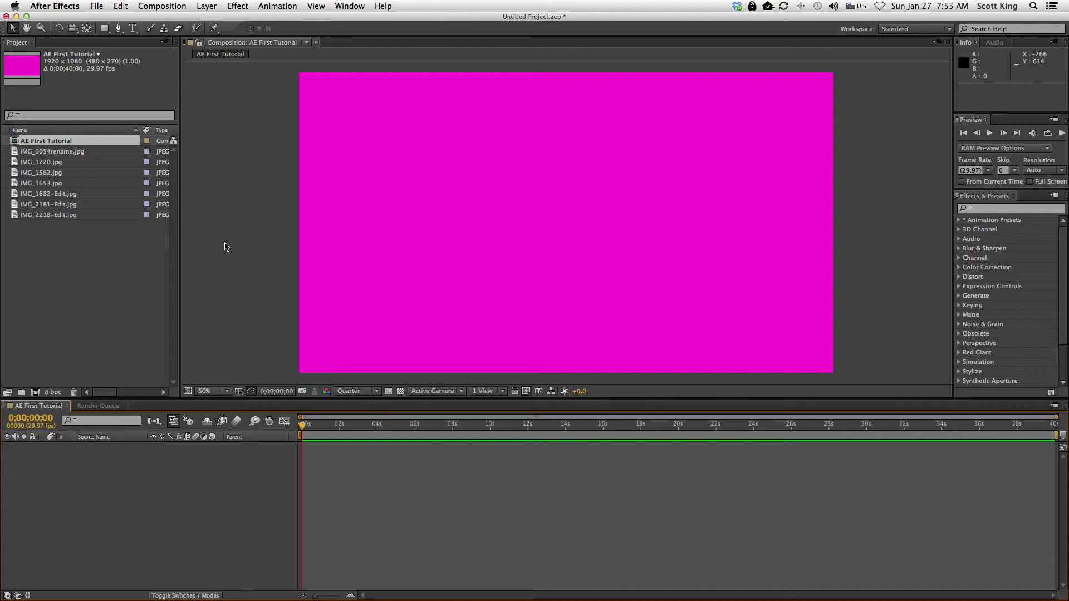
Reopen the AE First Tutorial composition settings and change the background colour to white
left_click(165, 4)
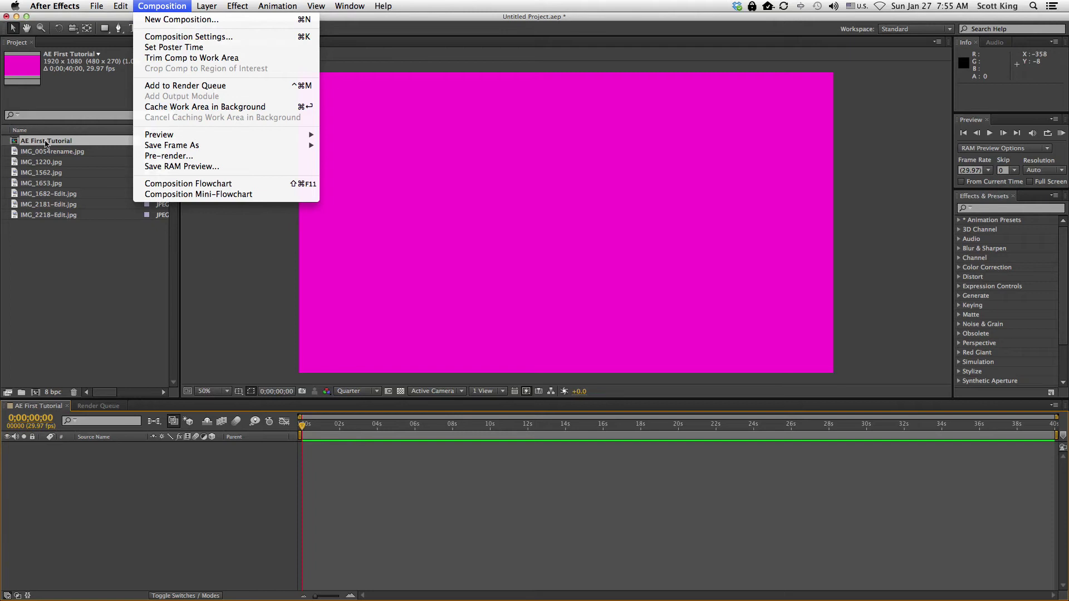
left_click(218, 261)
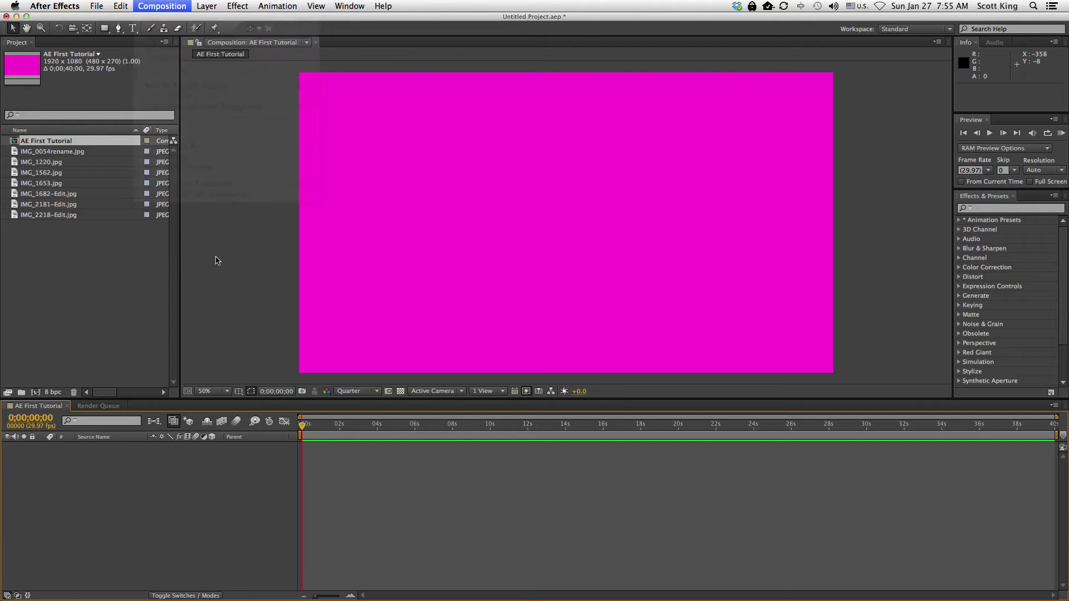
right_click(32, 143)
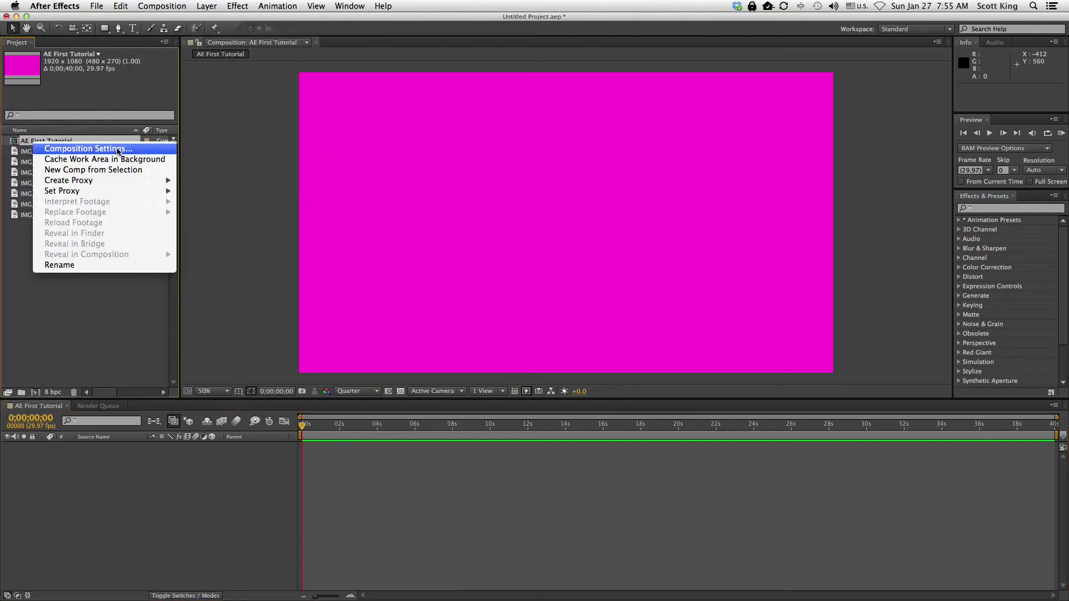
left_click(117, 150)
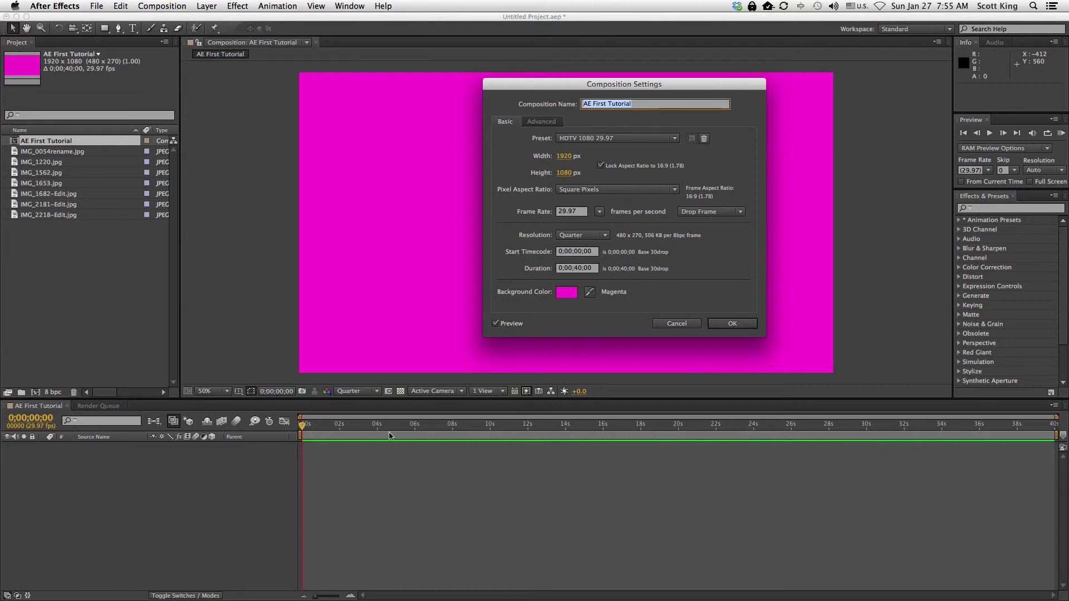
left_click(576, 269)
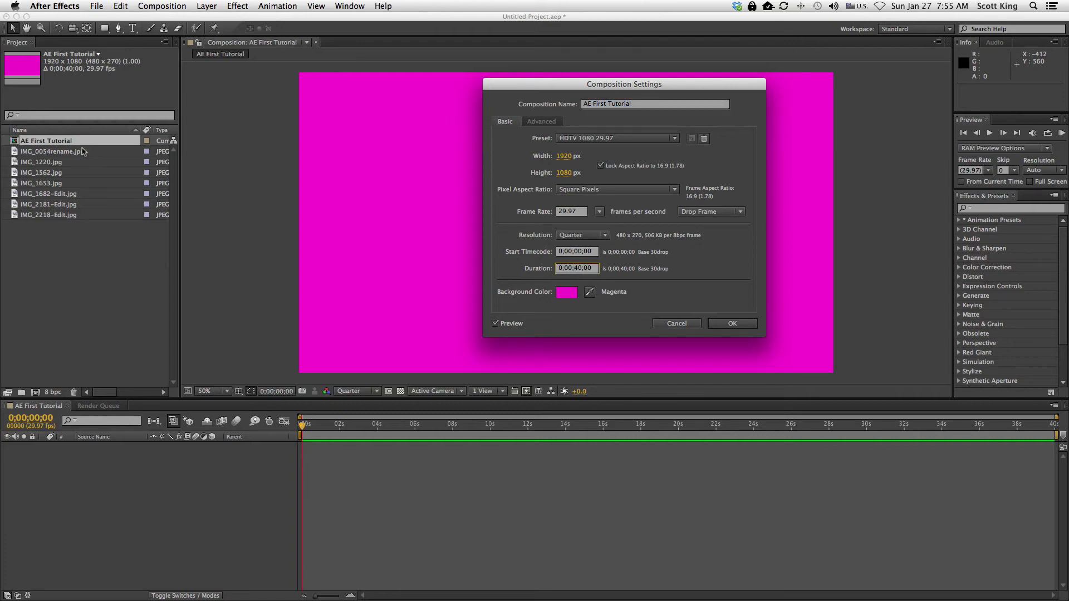
left_click(573, 295)
left_click_drag(512, 153, 477, 137)
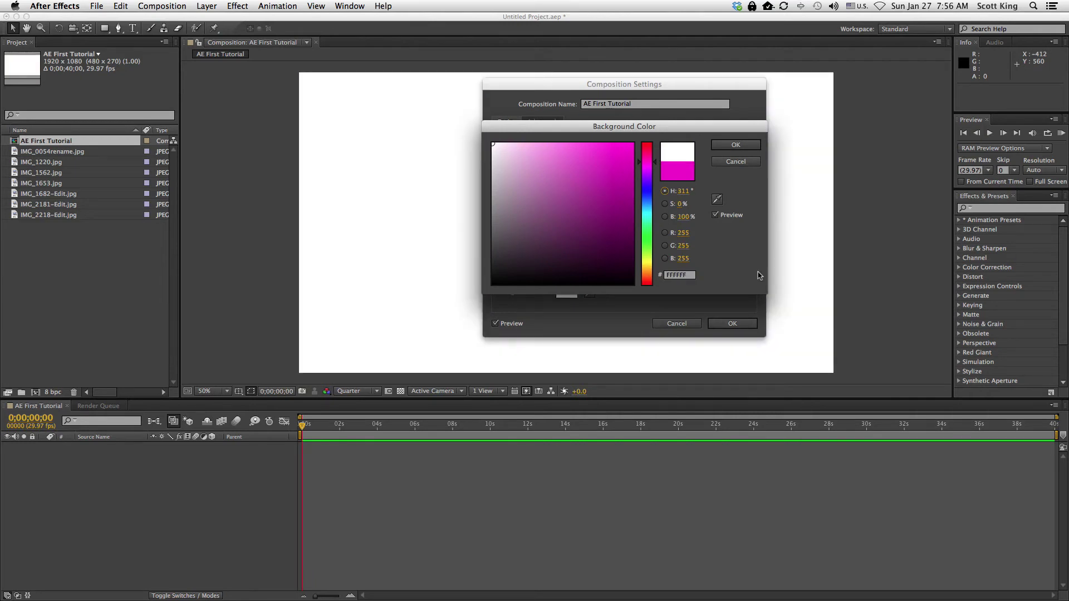
left_click(735, 145)
left_click(733, 325)
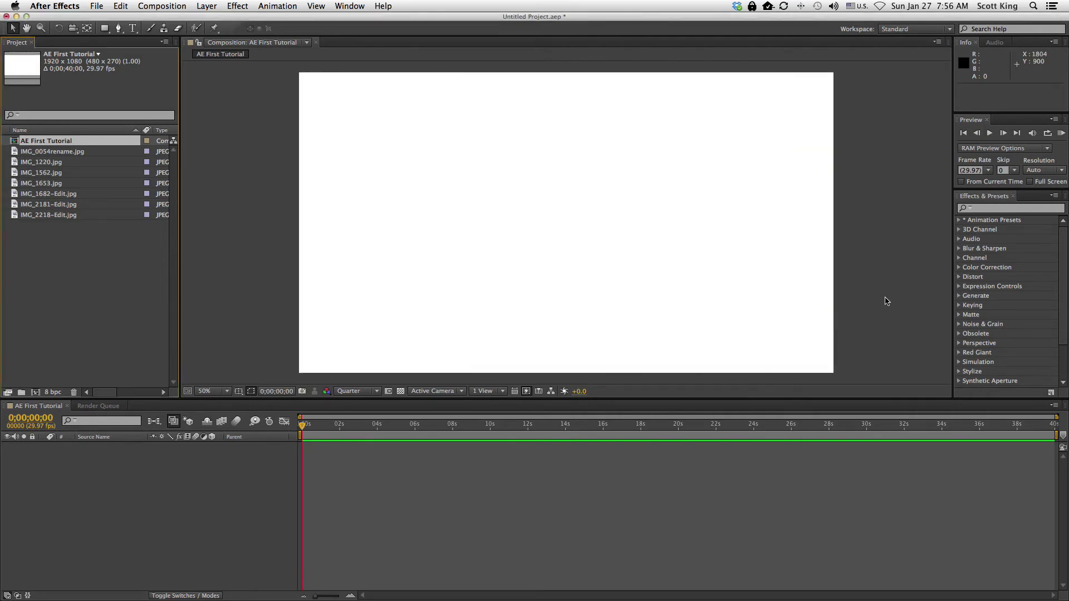
left_click(54, 162)
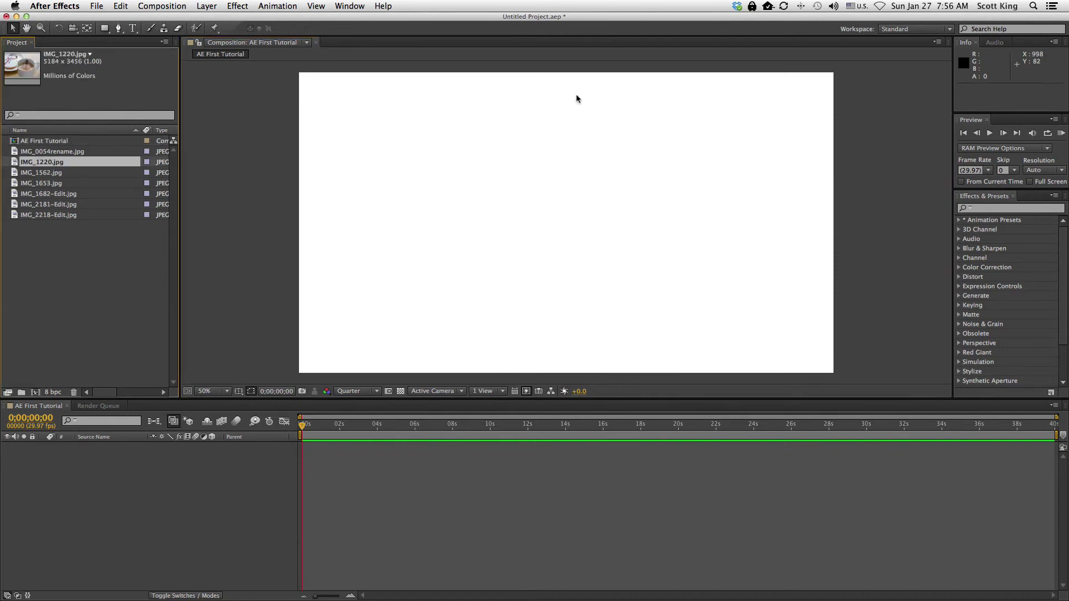
left_click(304, 424)
left_click_drag(304, 425, 464, 425)
left_click_drag(601, 425, 283, 428)
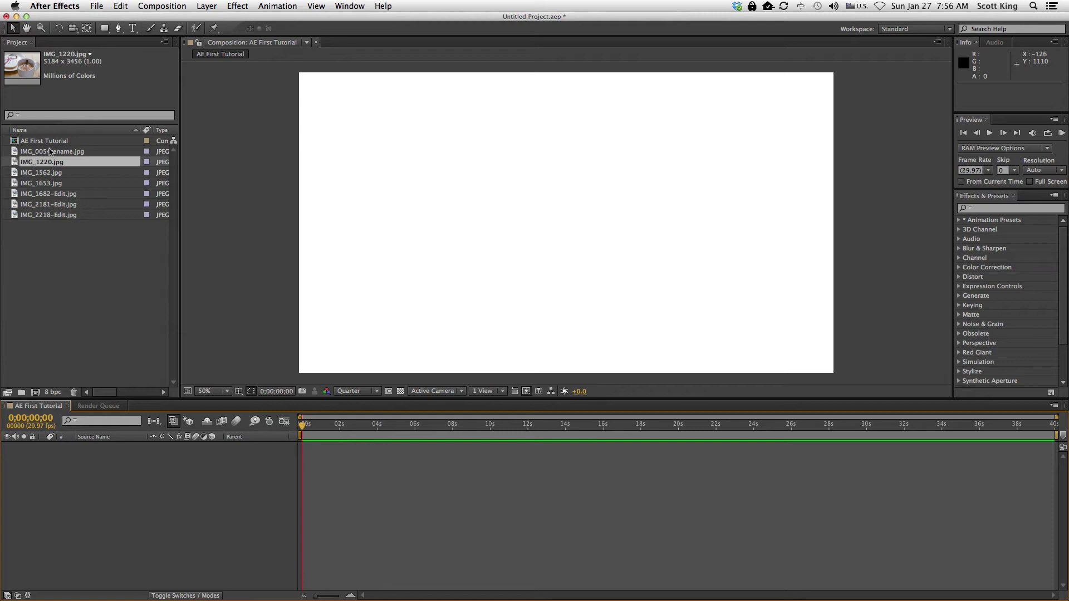
left_click(34, 194)
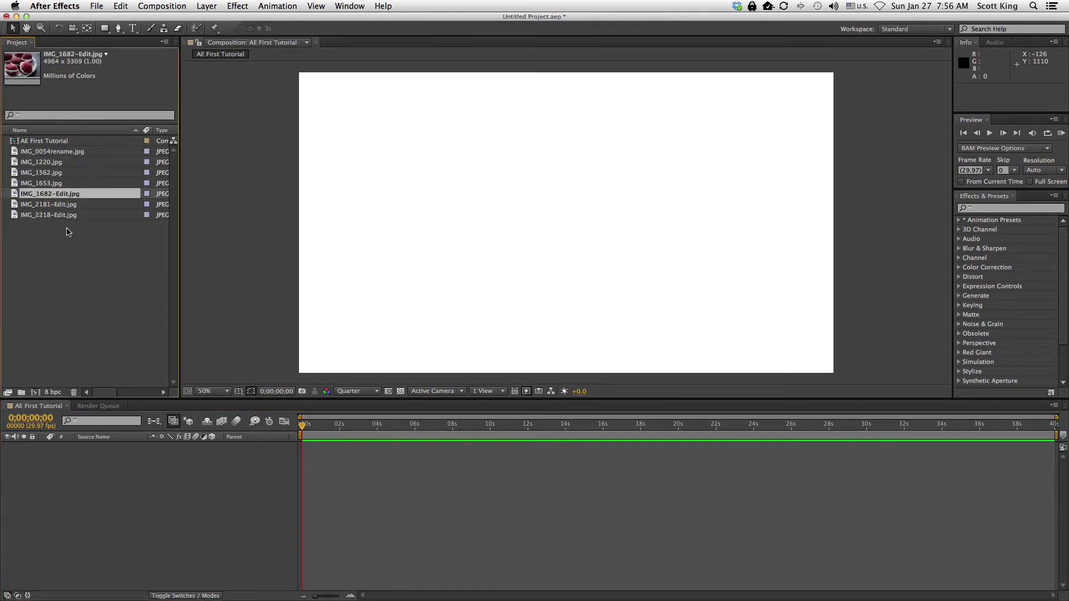
left_click(45, 153)
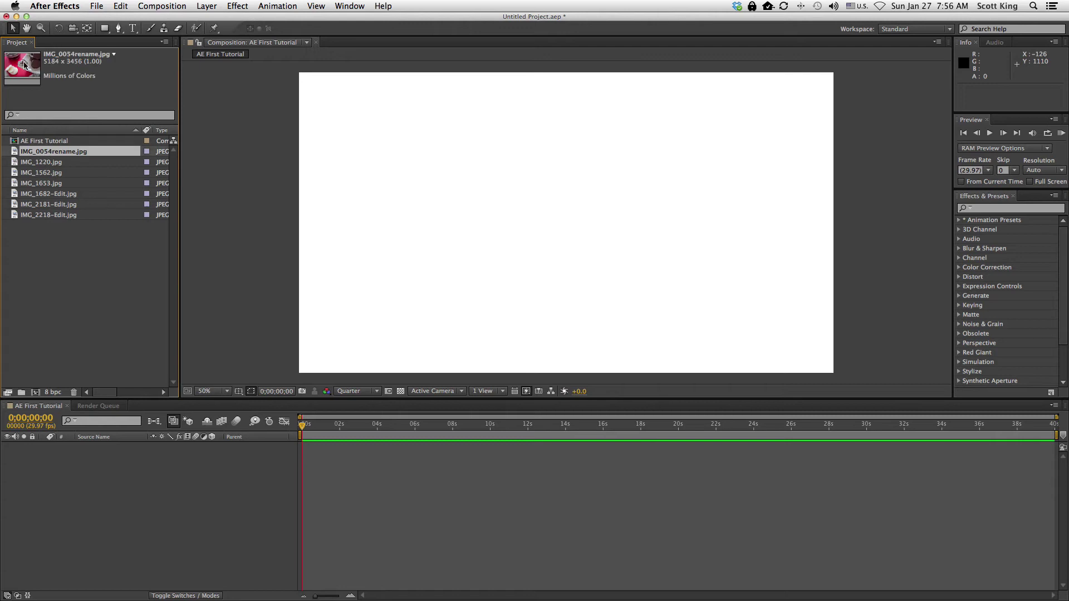
left_click(50, 166)
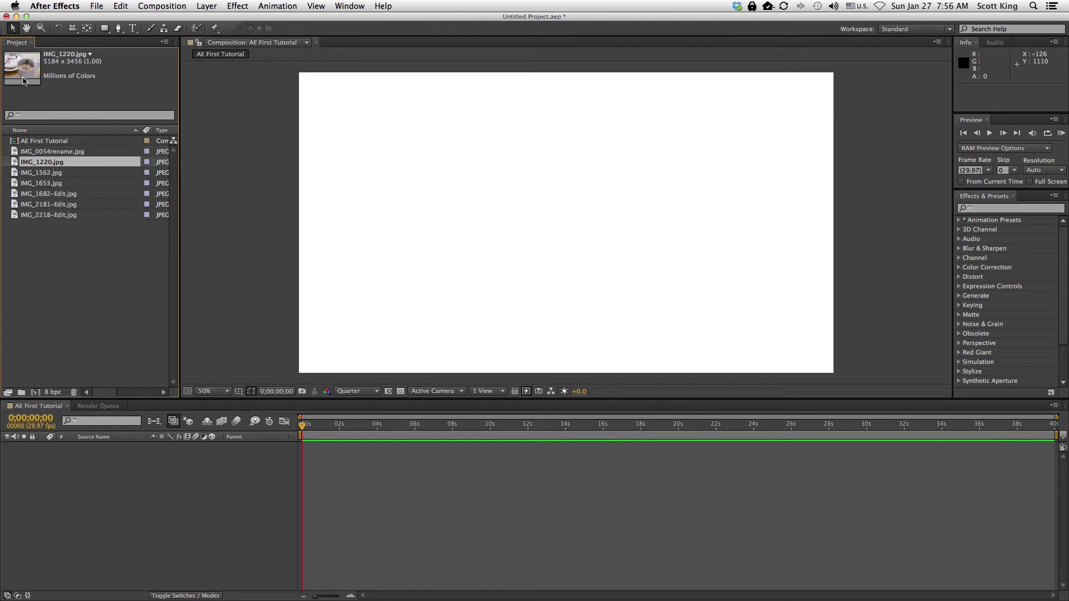
left_click(52, 181)
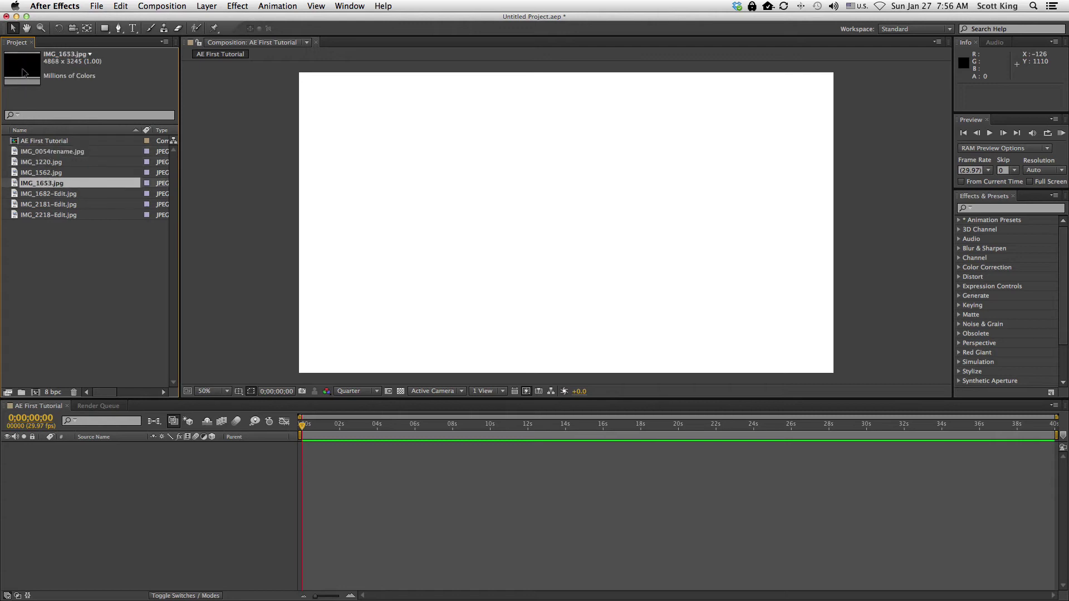
left_click(43, 193)
left_click(48, 206)
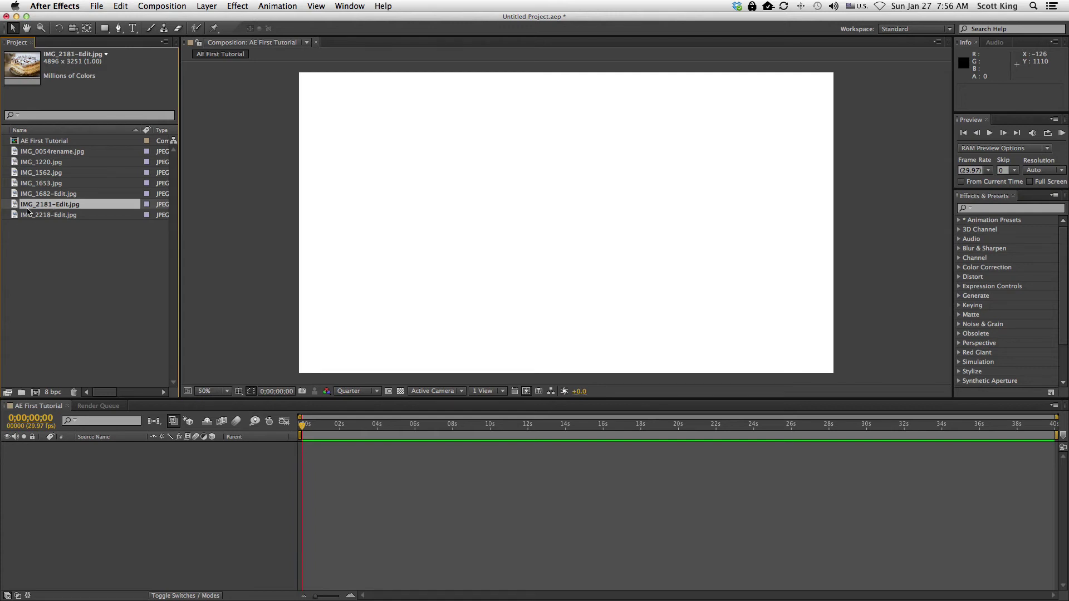
Add IMG_2181-Edit.jpg to the timeline as a layer and zoom the viewer out to 12.5%
left_click_drag(18, 211, 100, 529)
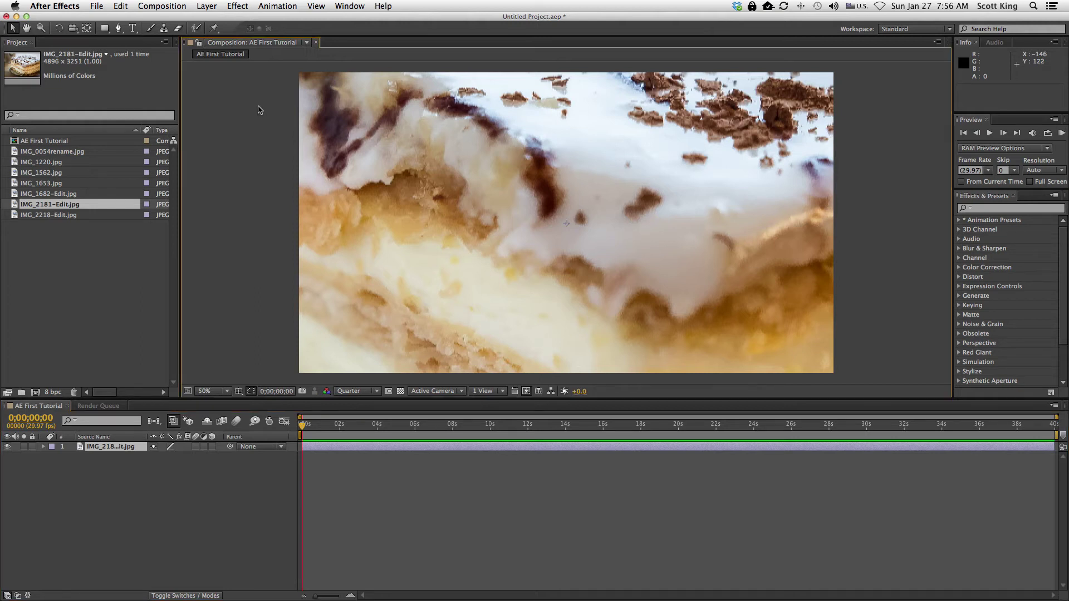
key("comma")
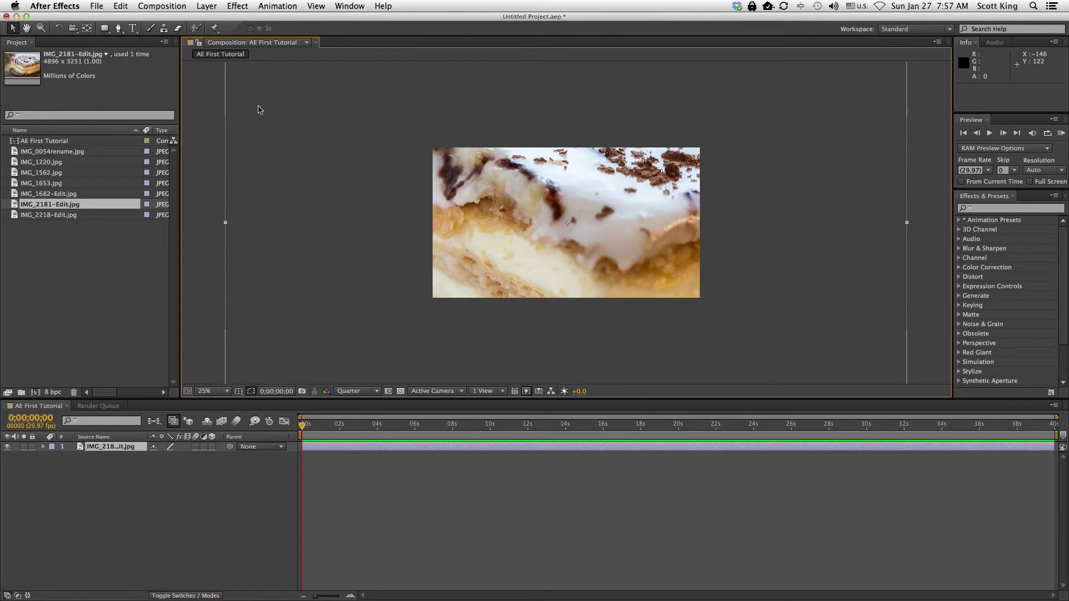
key("comma")
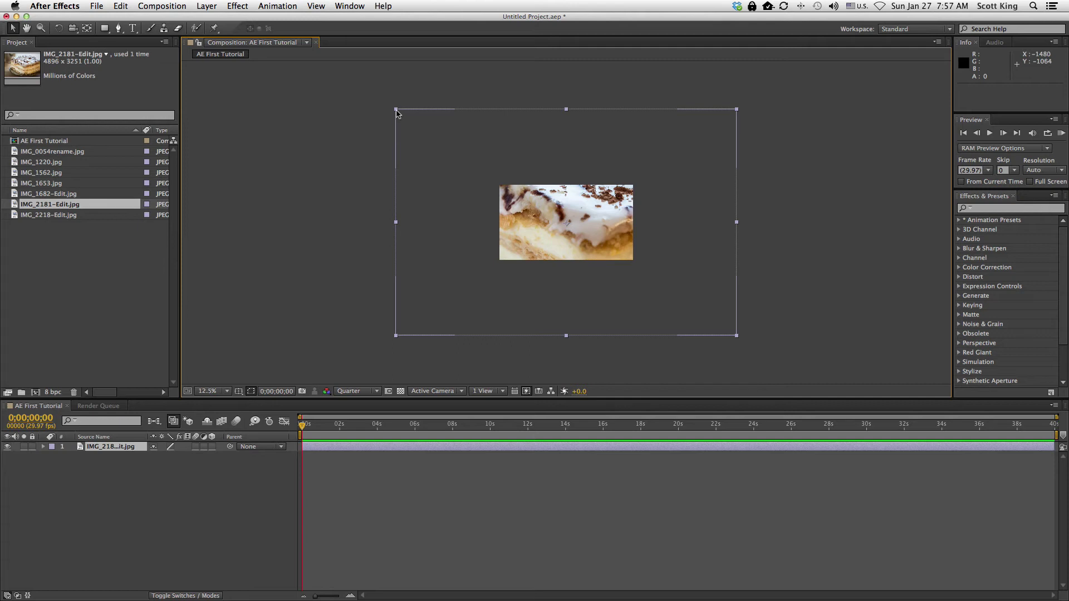
Resize the photo layer from a corner handle, then go to the Edit menu to undo it
key("super+shift+a")
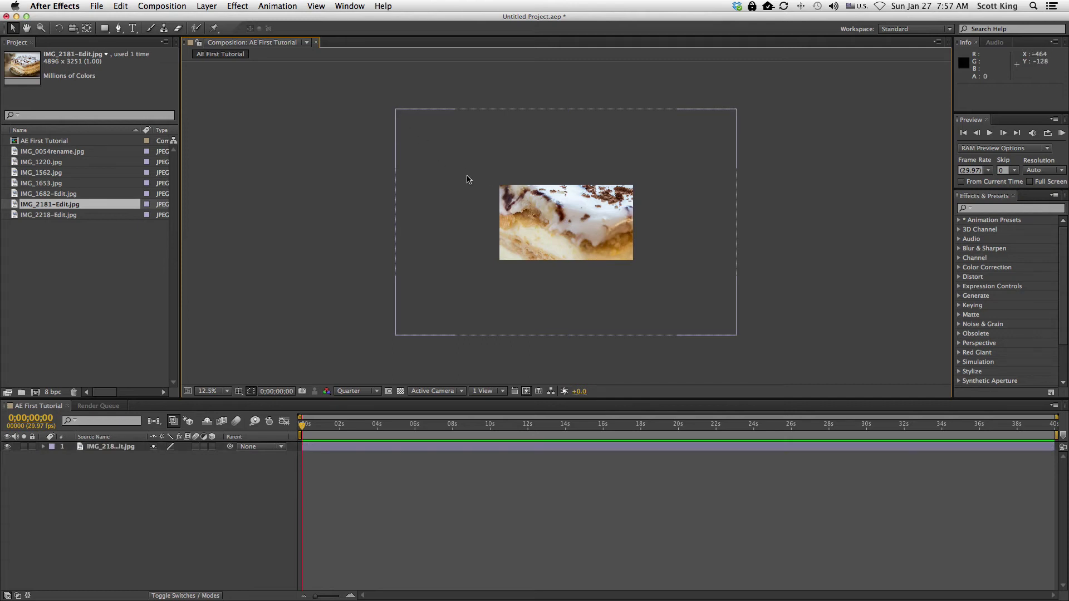
left_click(402, 111)
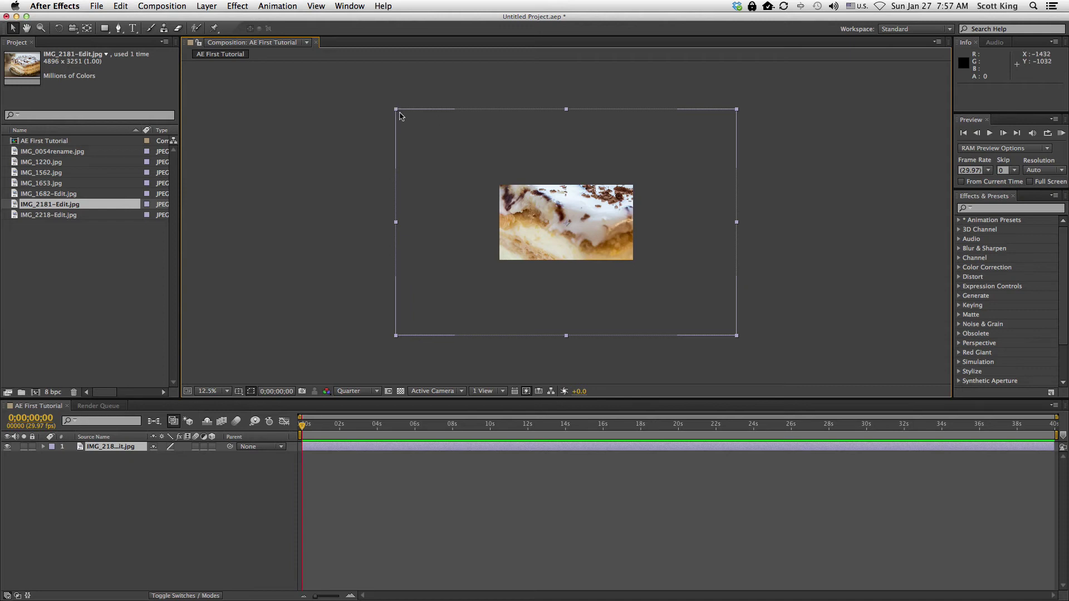
left_click_drag(399, 115, 671, 170)
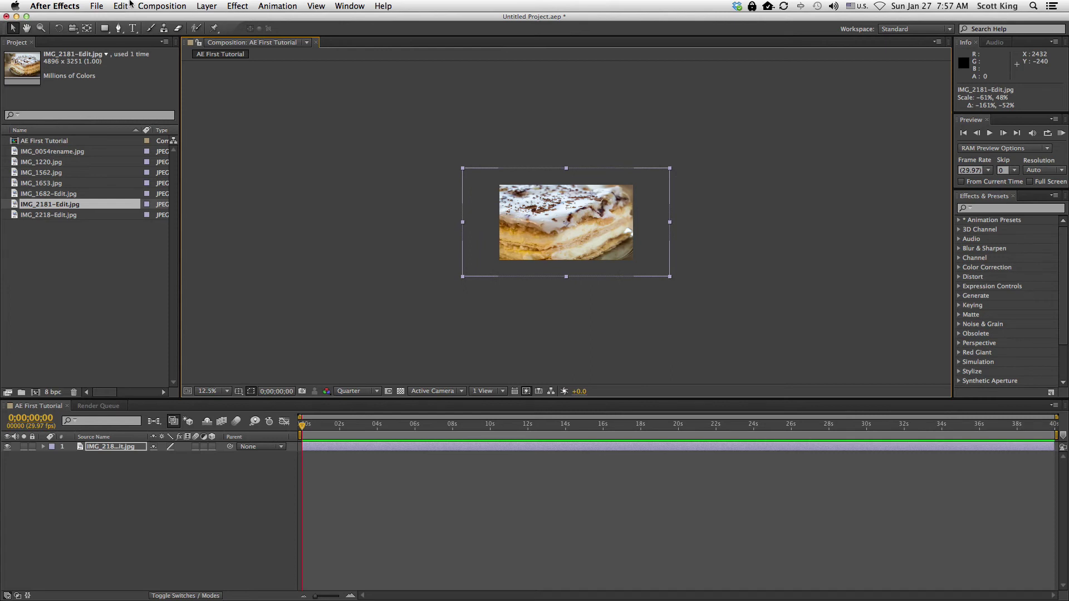
left_click(121, 6)
Undo the corner resize and scrub the layer's Transform Scale value down
left_click(128, 23)
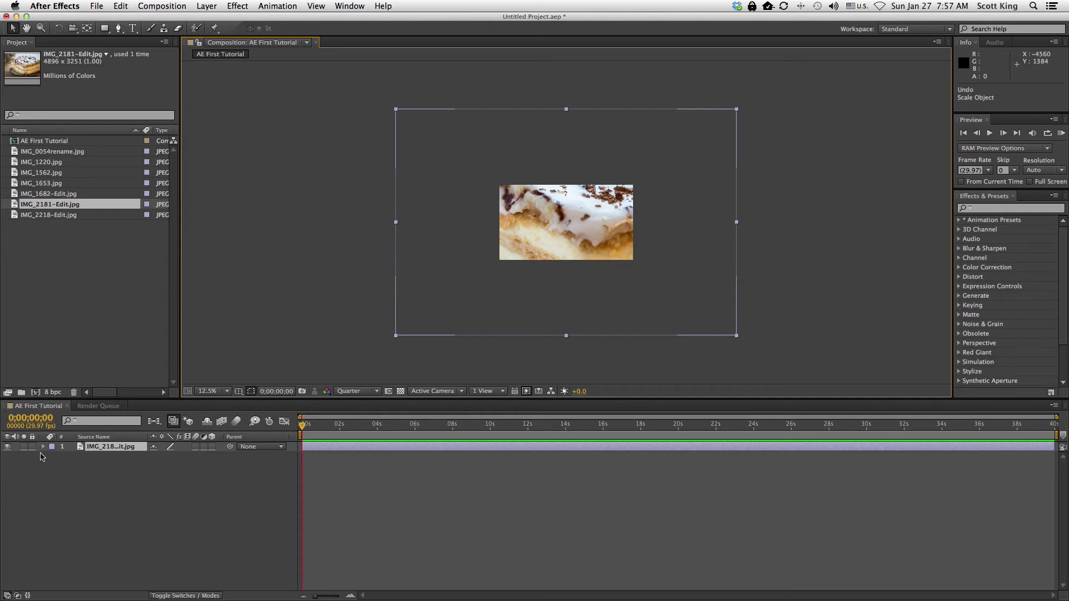
left_click(42, 449)
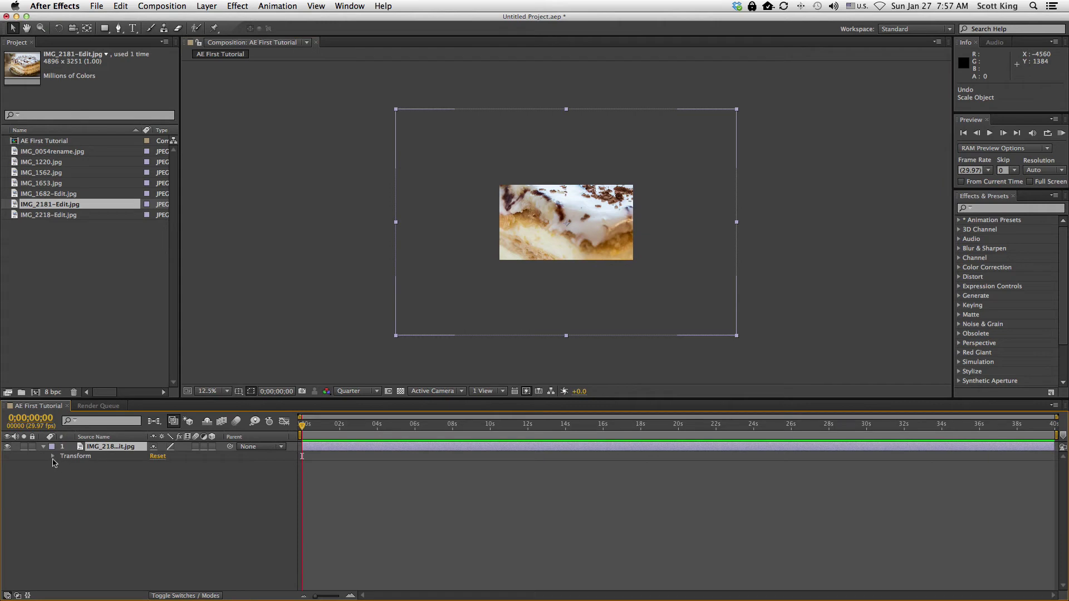
left_click(53, 457)
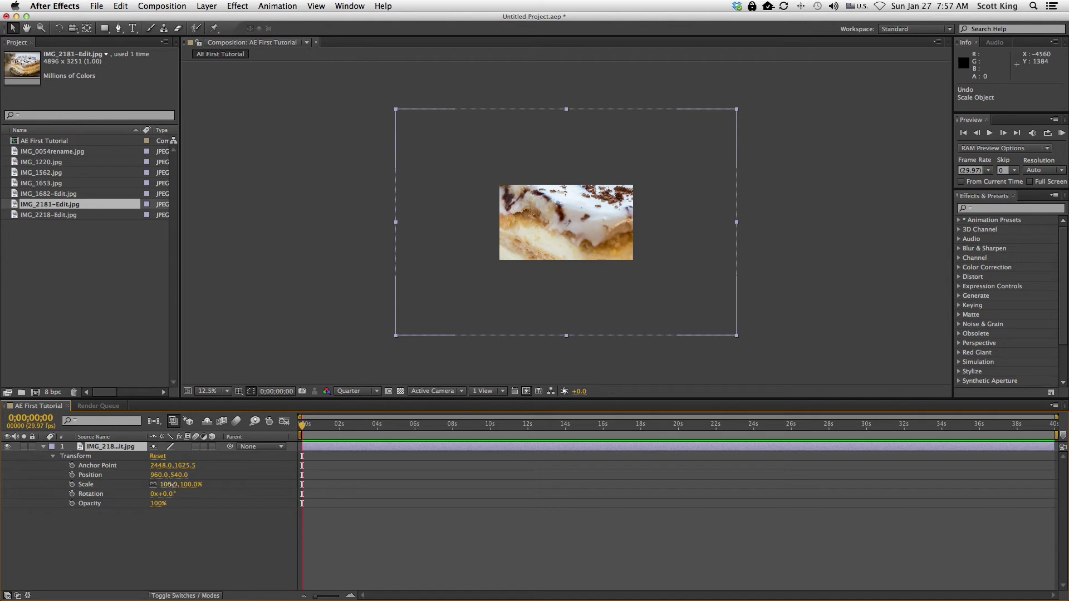
left_click_drag(168, 485, 139, 485)
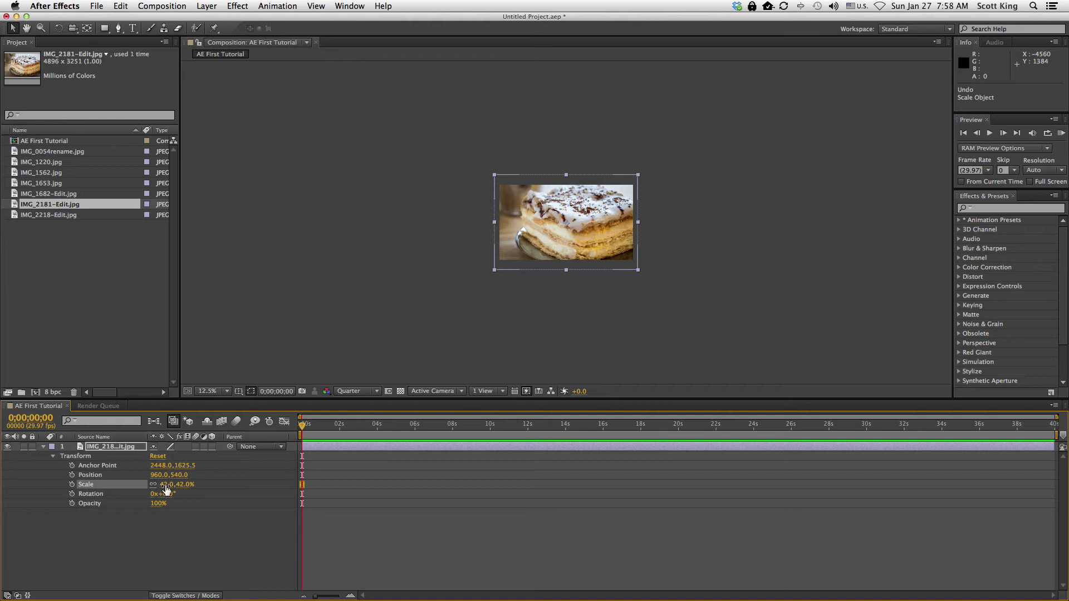
mouse_move(164, 484)
left_mouse_down()
mouse_move(187, 484)
mouse_move(168, 487)
left_mouse_up()
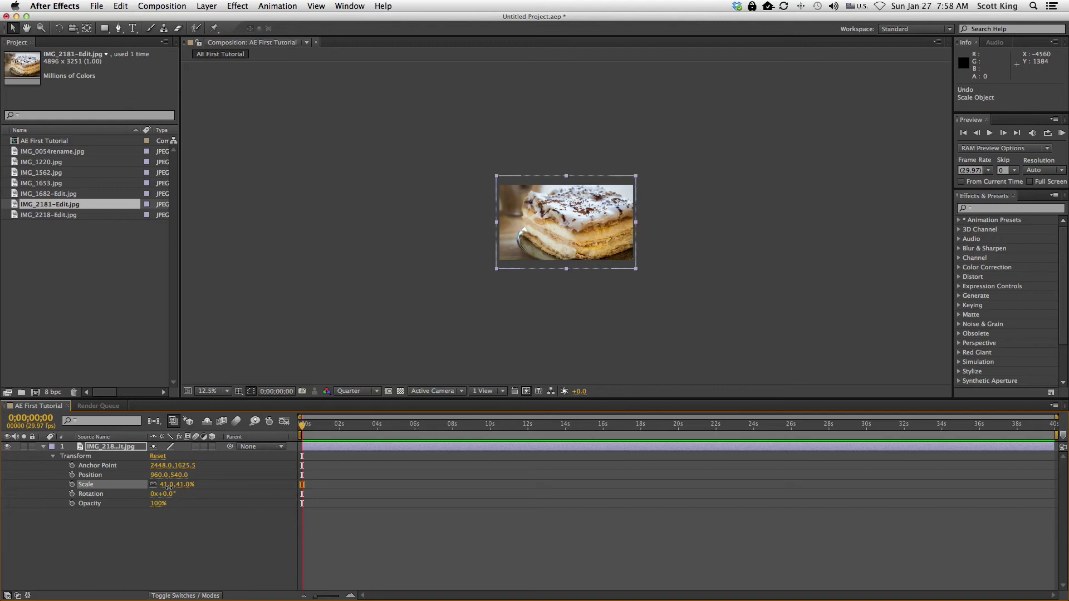
Enter a Scale of 40% and set the viewer to 25% magnification
left_click(168, 484)
type("40")
key("Return")
left_click(393, 338)
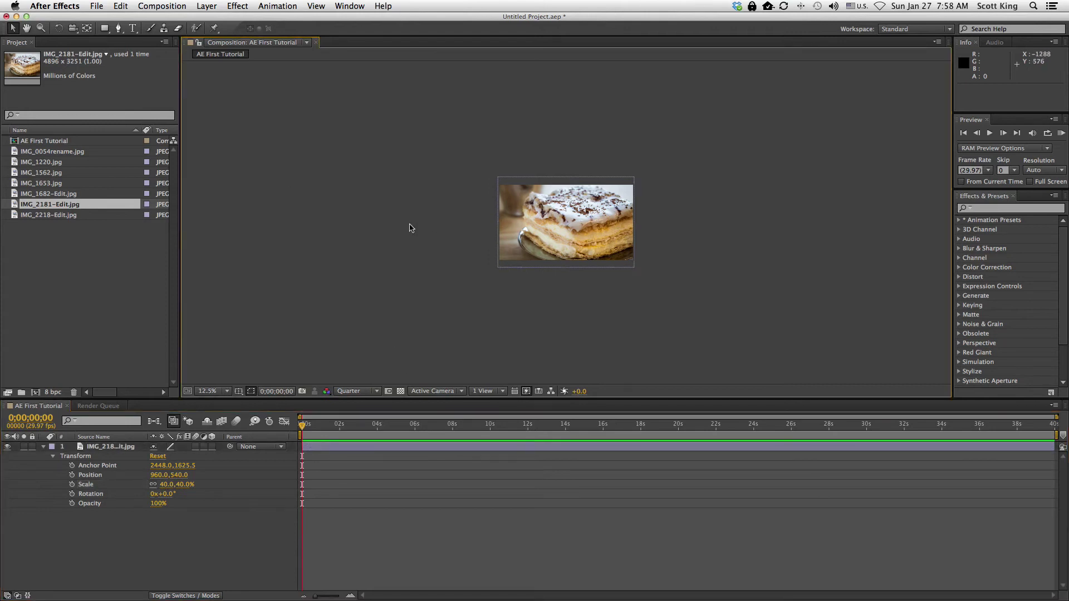
key("period")
key("period")
key("comma")
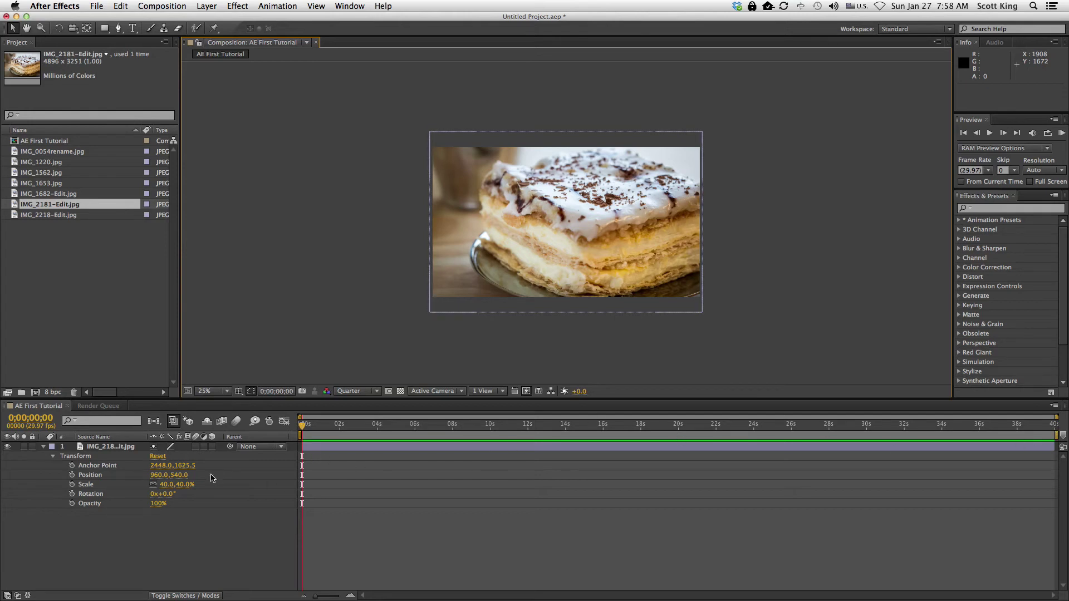
Scrub the timeline and rename the IMG_2181-Edit.jpg layer to 'Neo'
left_click(122, 449)
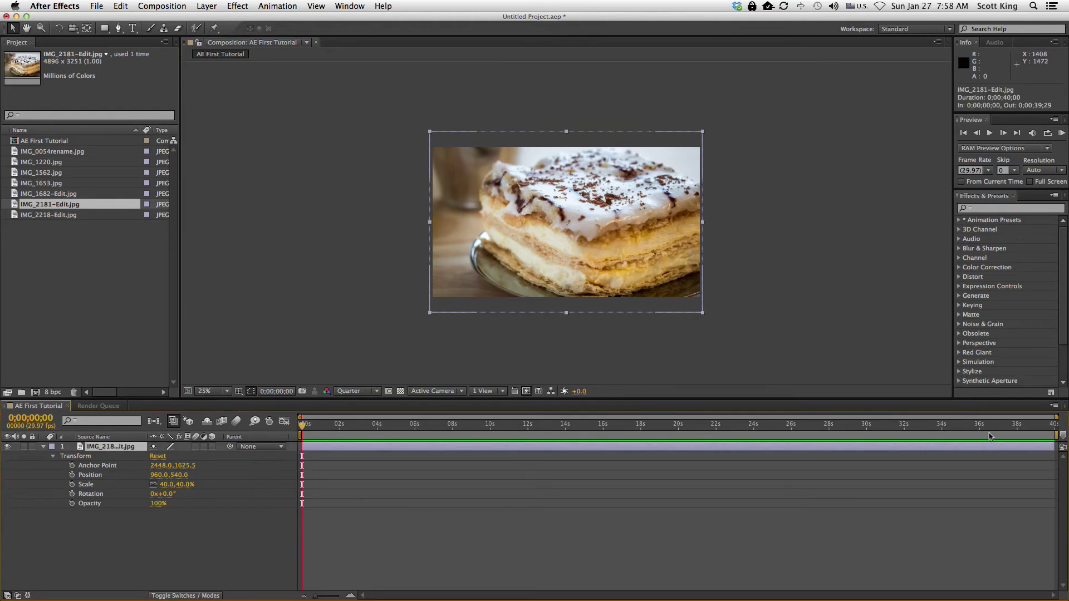
left_click_drag(303, 426, 271, 417)
right_click(107, 449)
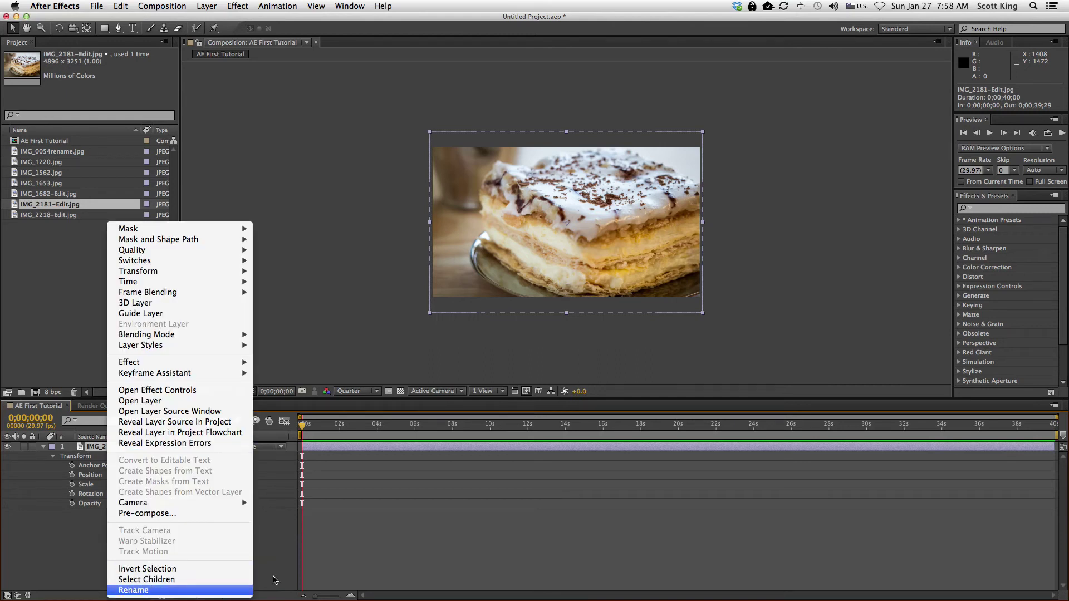
left_click(134, 589)
type("Neo")
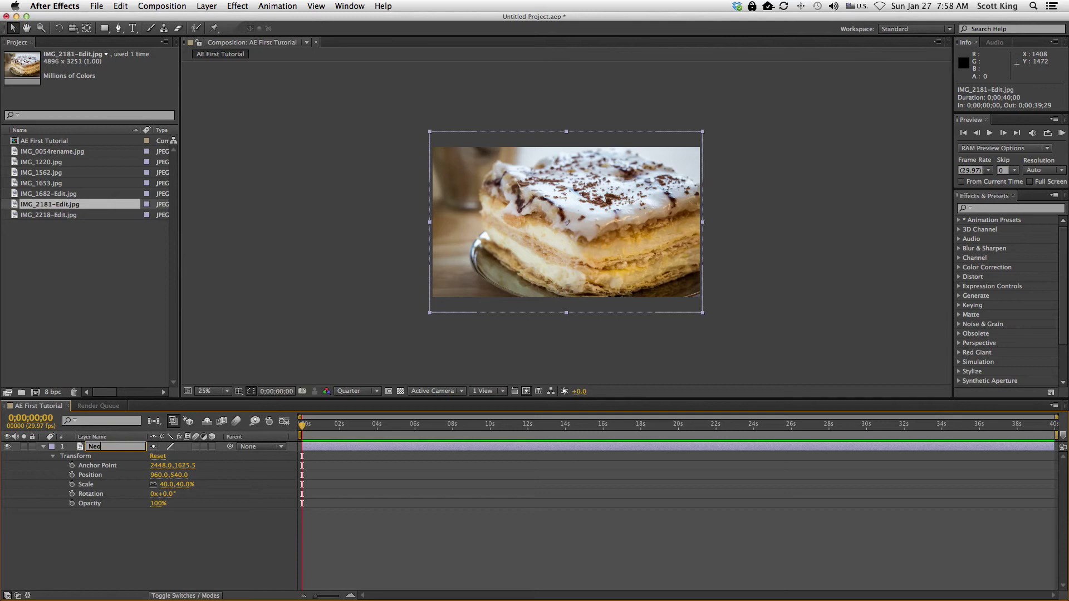
key("Return")
left_click(491, 524)
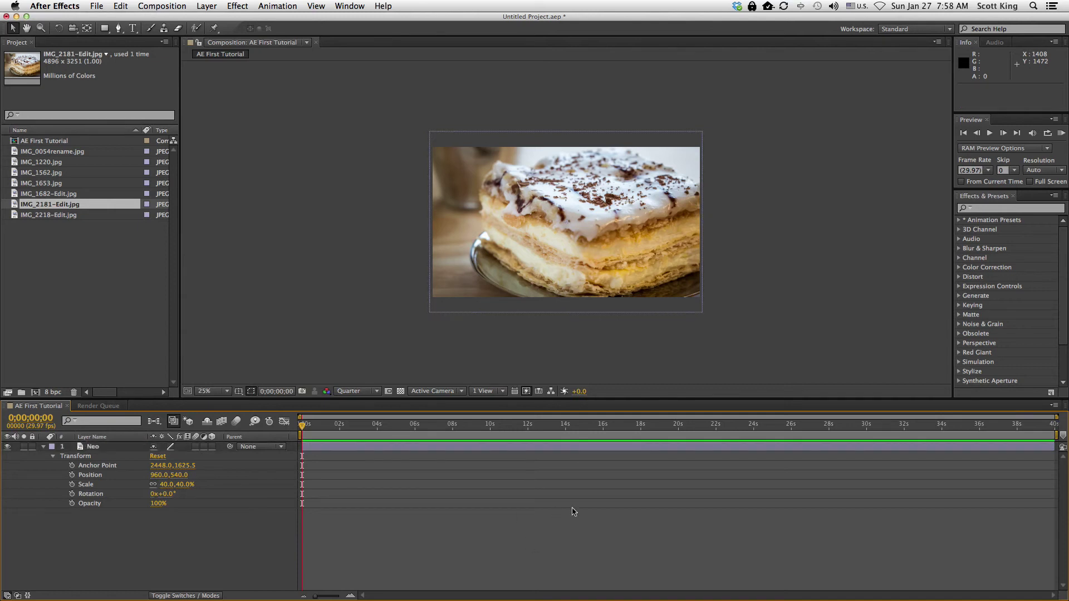
left_click(1023, 452)
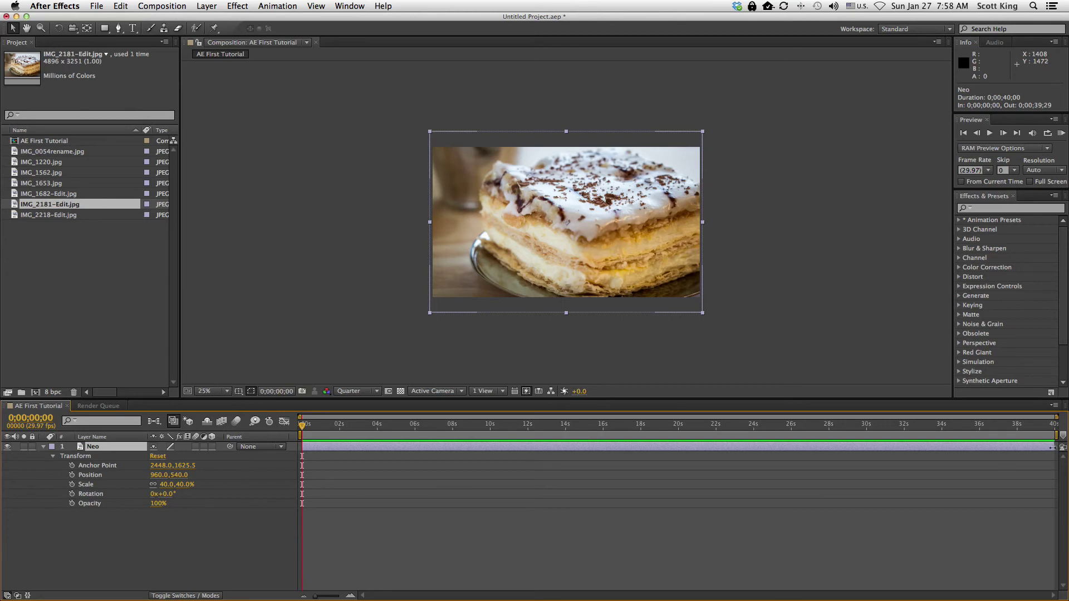
Trim the Neo layer to end near 13 s, slide it toward 27 s, then back to the start
left_click_drag(1052, 446, 540, 459)
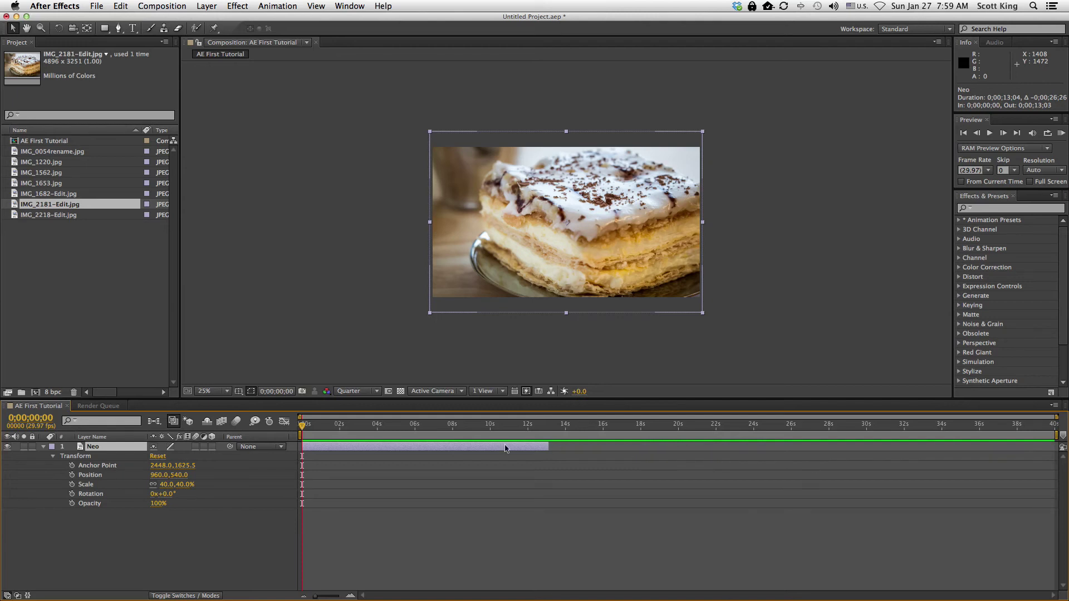
mouse_move(302, 426)
left_mouse_down()
mouse_move(529, 416)
mouse_move(735, 424)
mouse_move(285, 411)
mouse_move(304, 435)
left_mouse_up()
left_click_drag(322, 450, 829, 435)
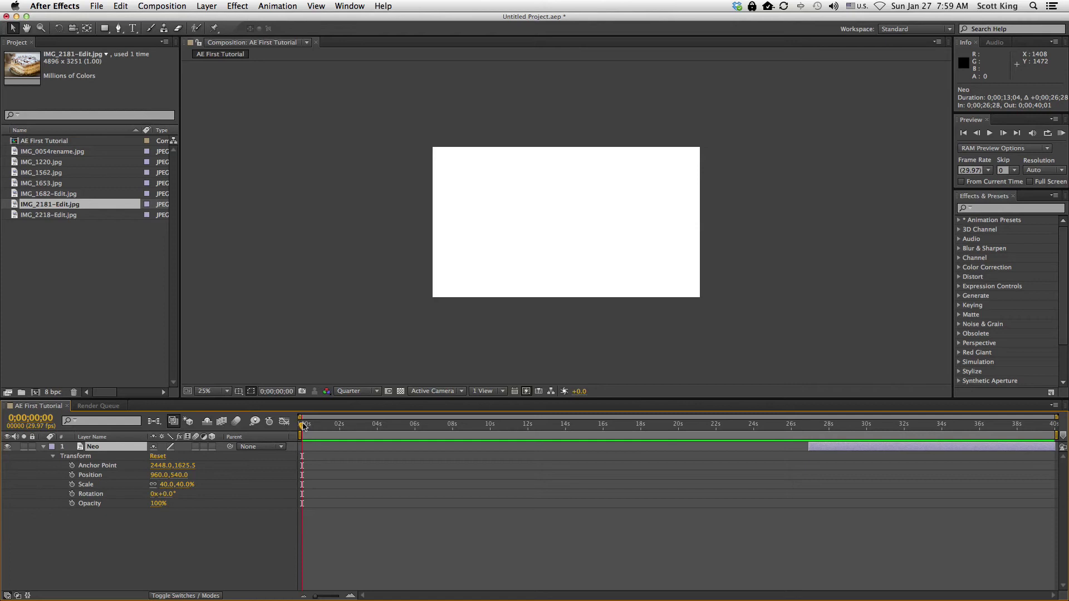
left_click_drag(304, 426, 282, 423)
left_click_drag(911, 447, 408, 447)
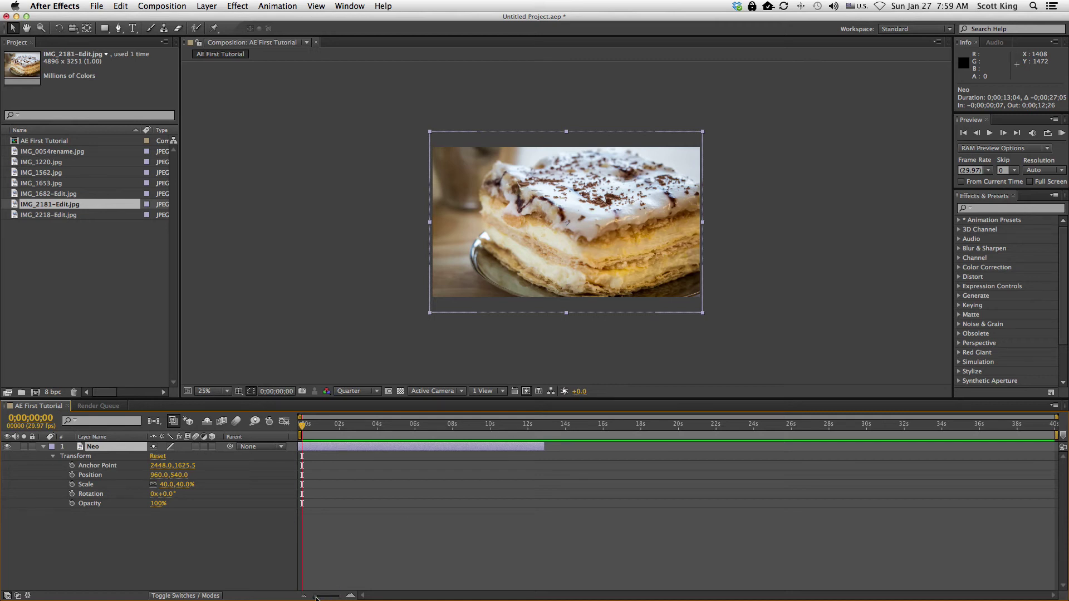
left_click_drag(315, 597, 331, 598)
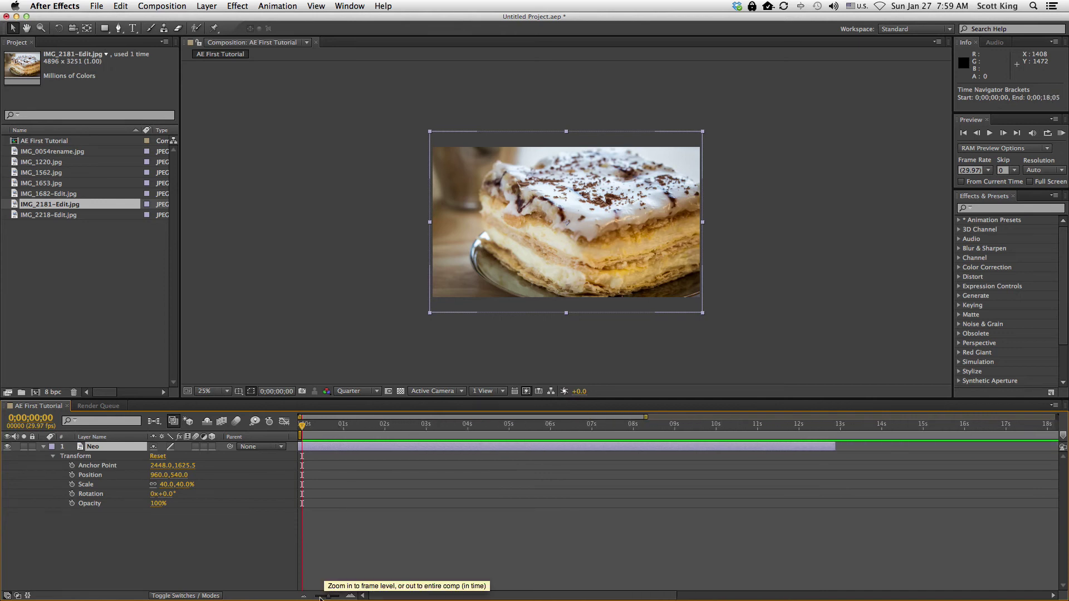
left_click_drag(321, 598, 331, 597)
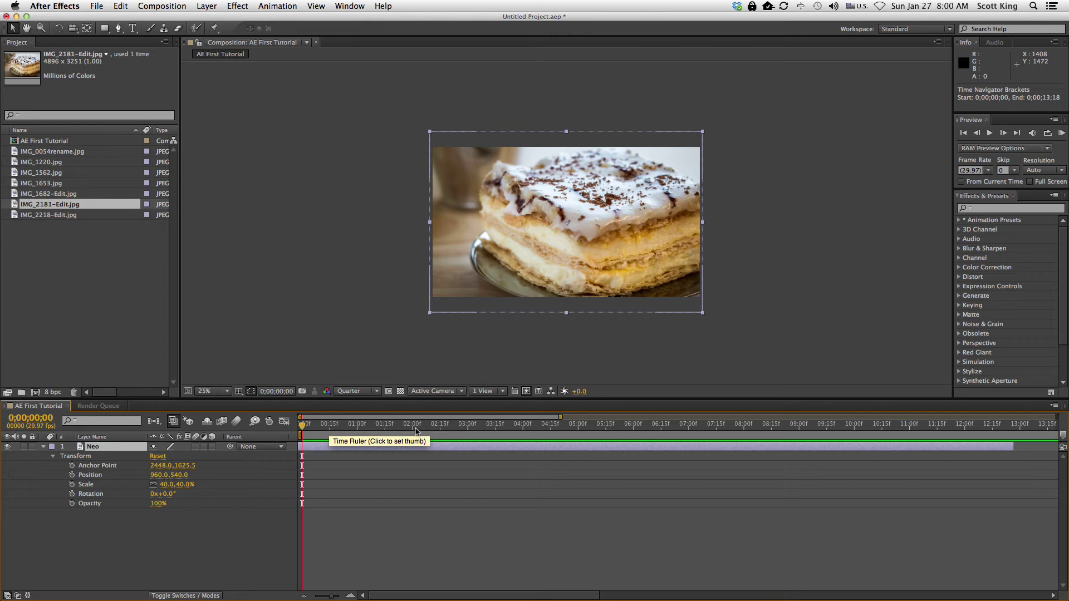
left_click_drag(334, 597, 340, 598)
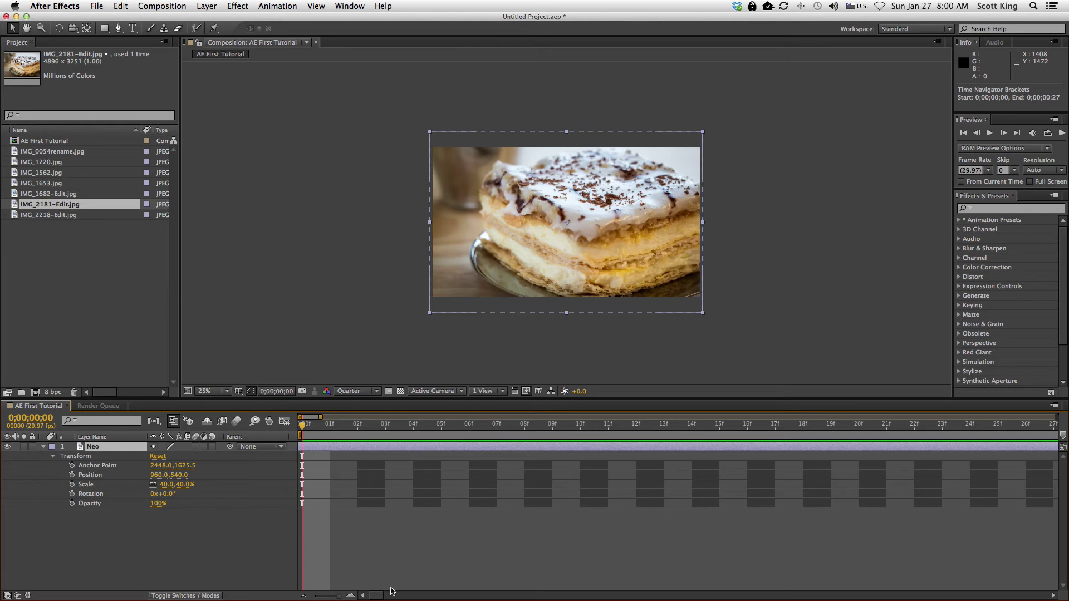
left_click_drag(378, 596, 383, 596)
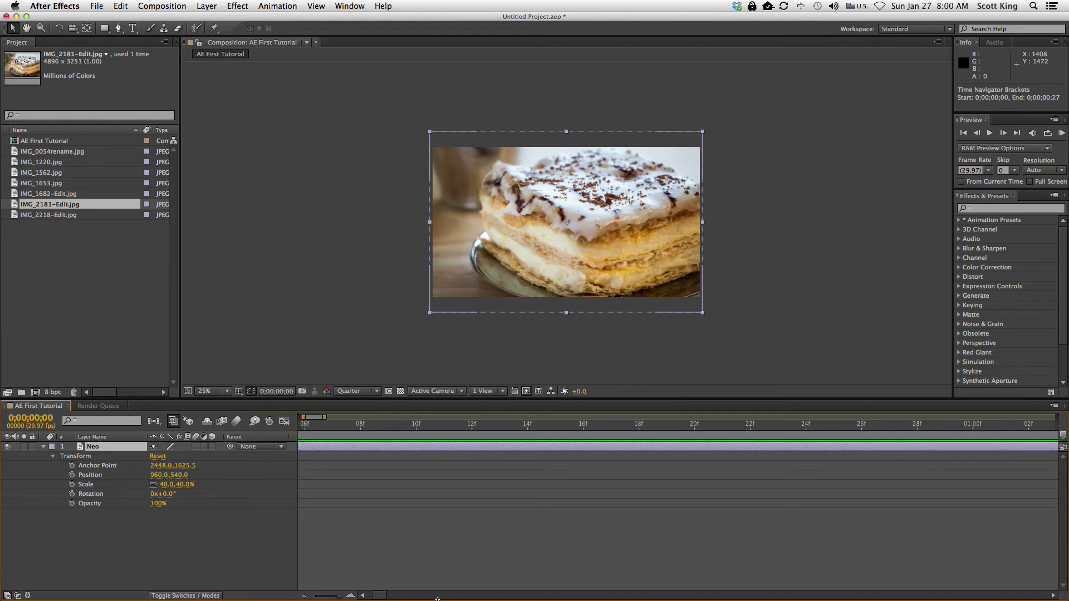
left_click_drag(326, 598, 300, 597)
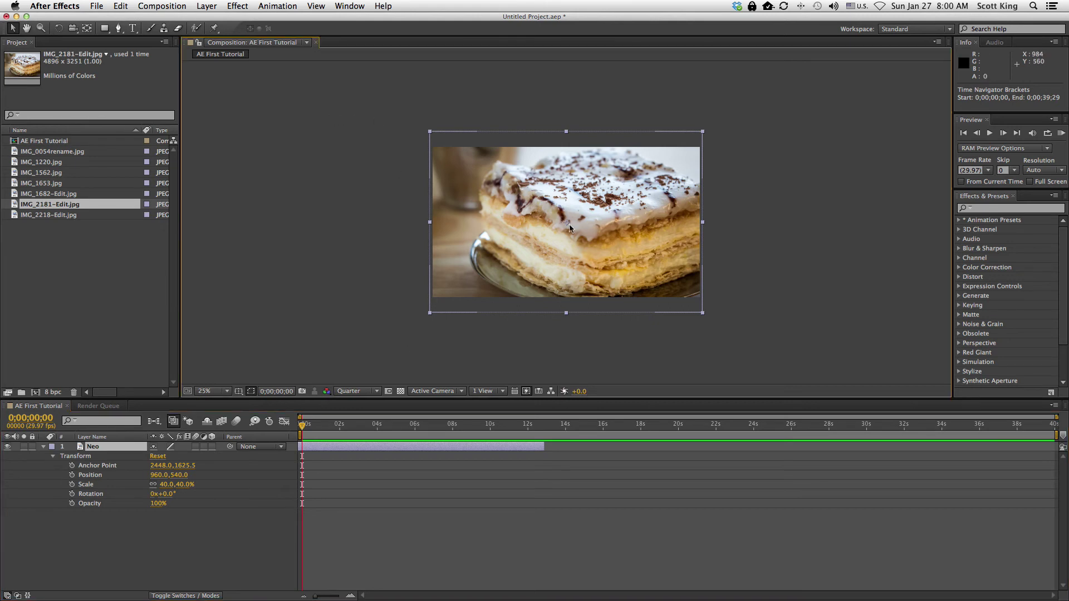
left_click(326, 160)
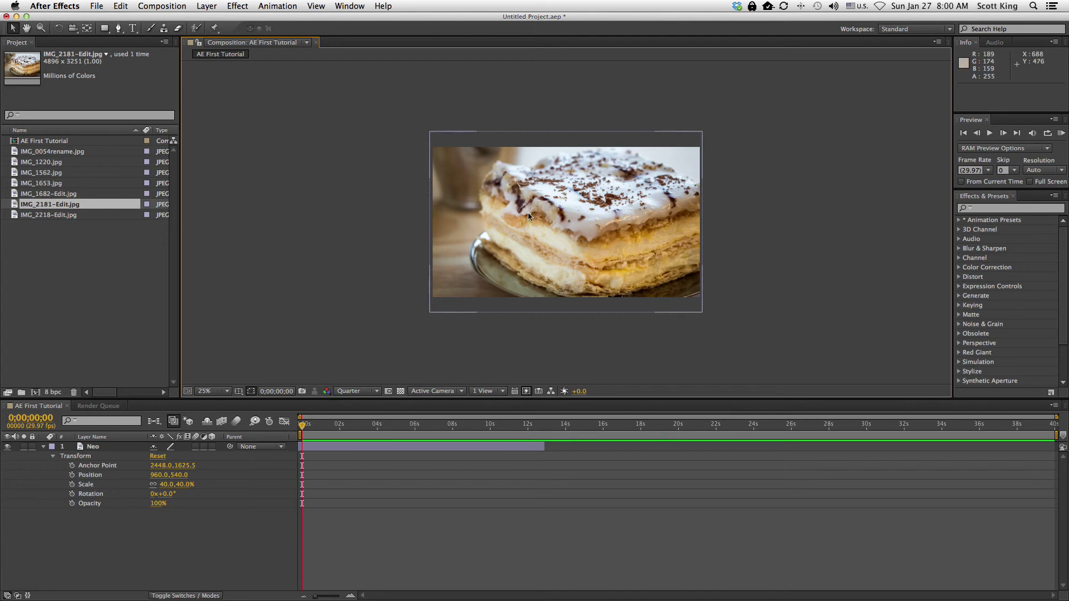
left_click(469, 425)
left_click_drag(469, 425, 301, 425)
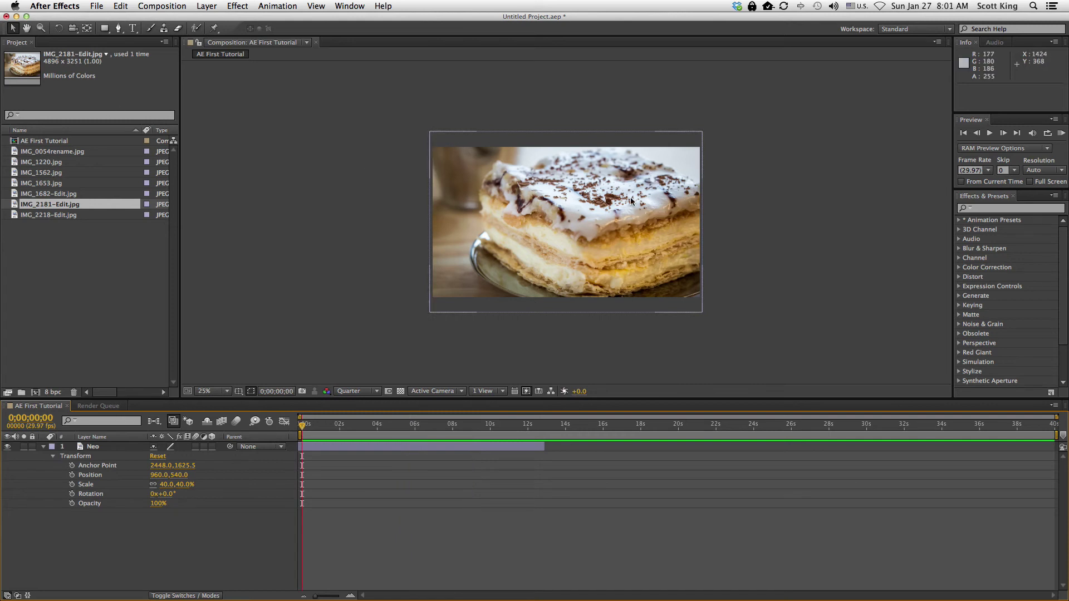
left_click_drag(574, 218, 370, 217)
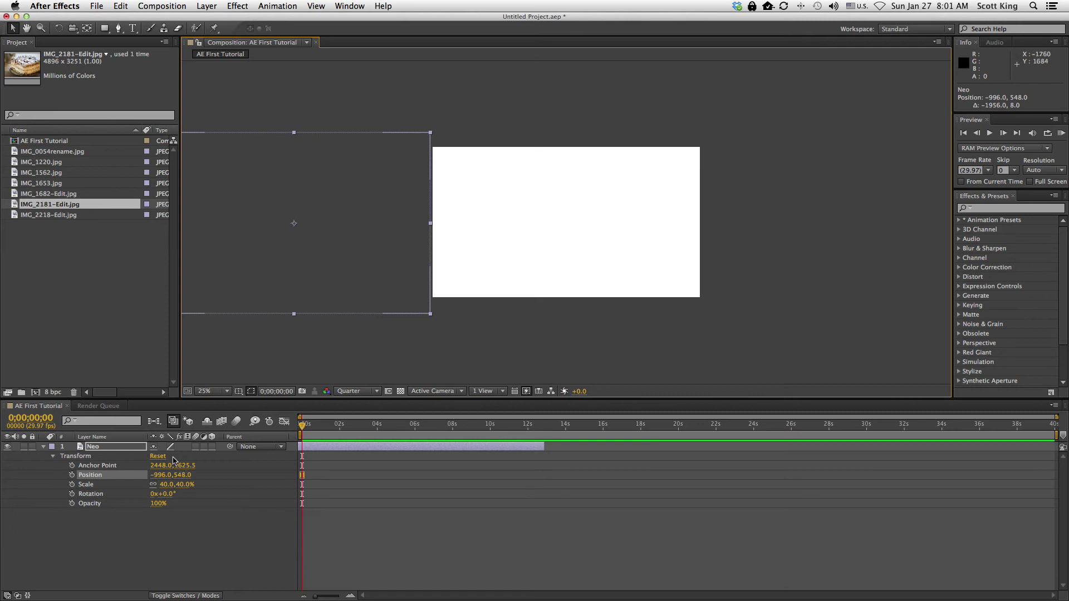
Park the Neo photo off the left edge at -1000, 532 with a Position keyframe at 0 s
left_click_drag(277, 235, 495, 227)
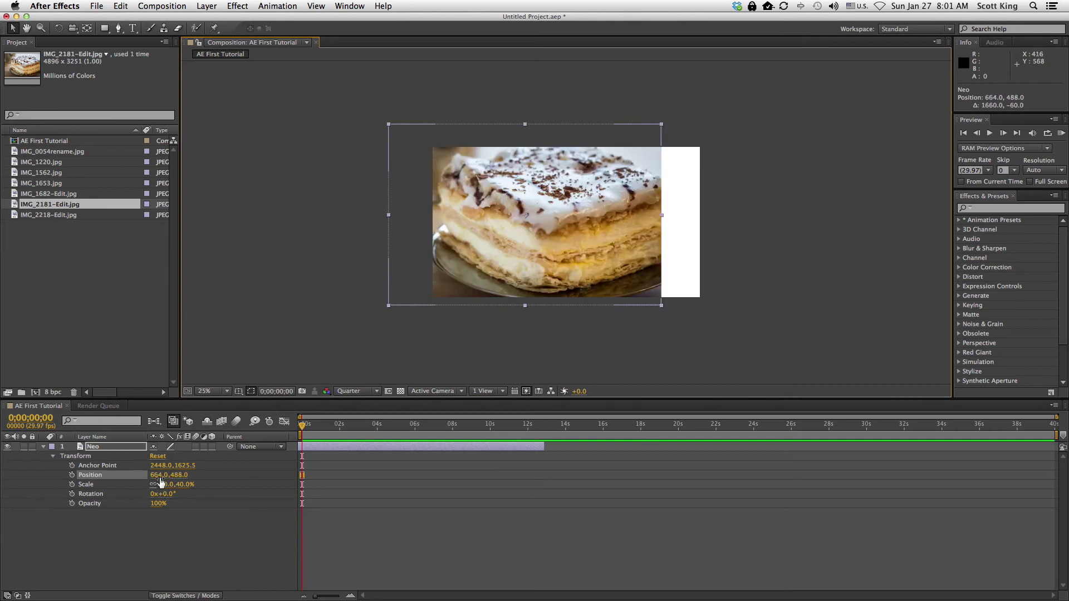
left_click_drag(627, 234, 388, 239)
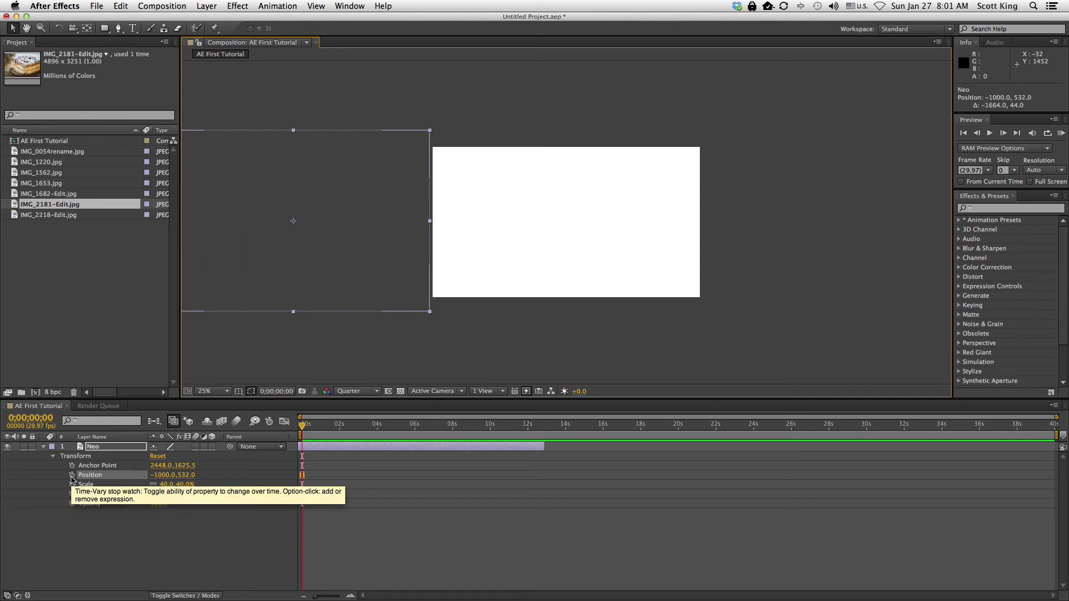
left_click(72, 476)
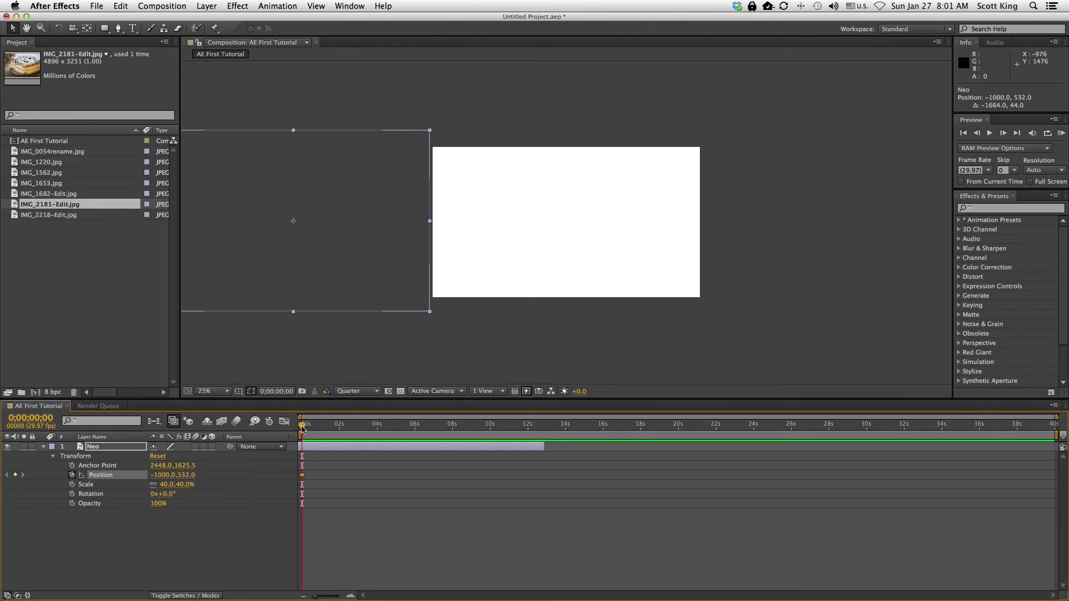
Trim Neo to end at 6 s and keyframe it past the right edge at 2920, 508
left_click_drag(305, 426, 418, 431)
left_click_drag(543, 446, 417, 454)
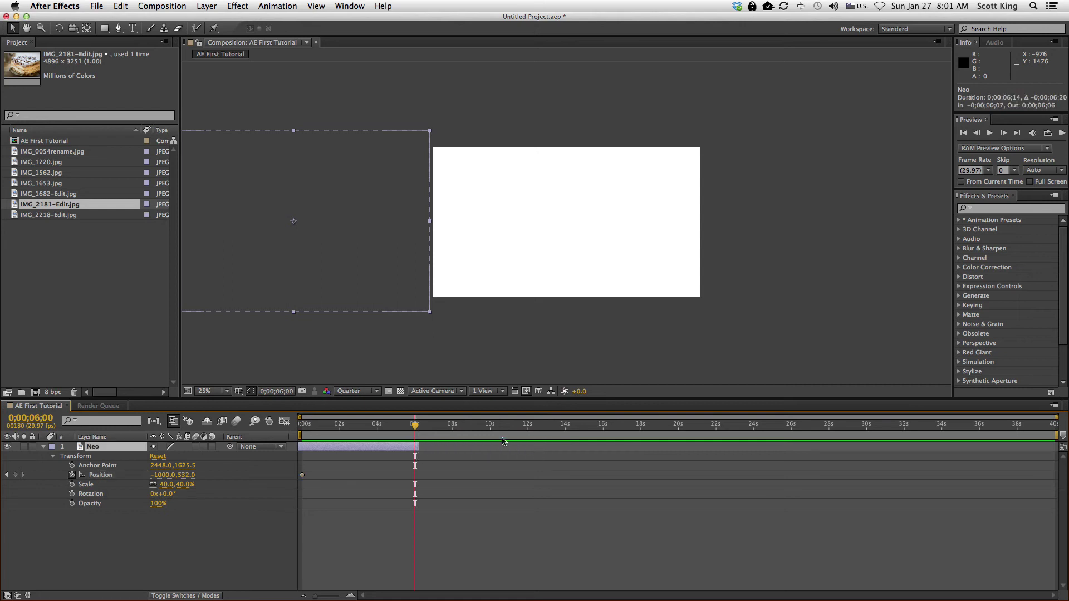
left_click_drag(225, 206, 488, 209)
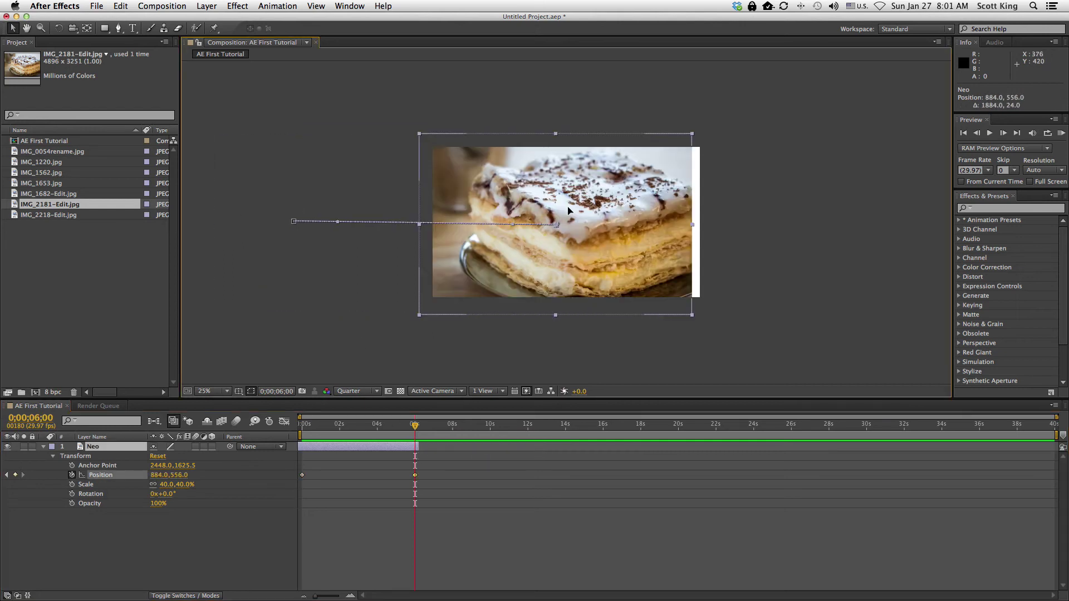
left_click_drag(568, 210, 770, 202)
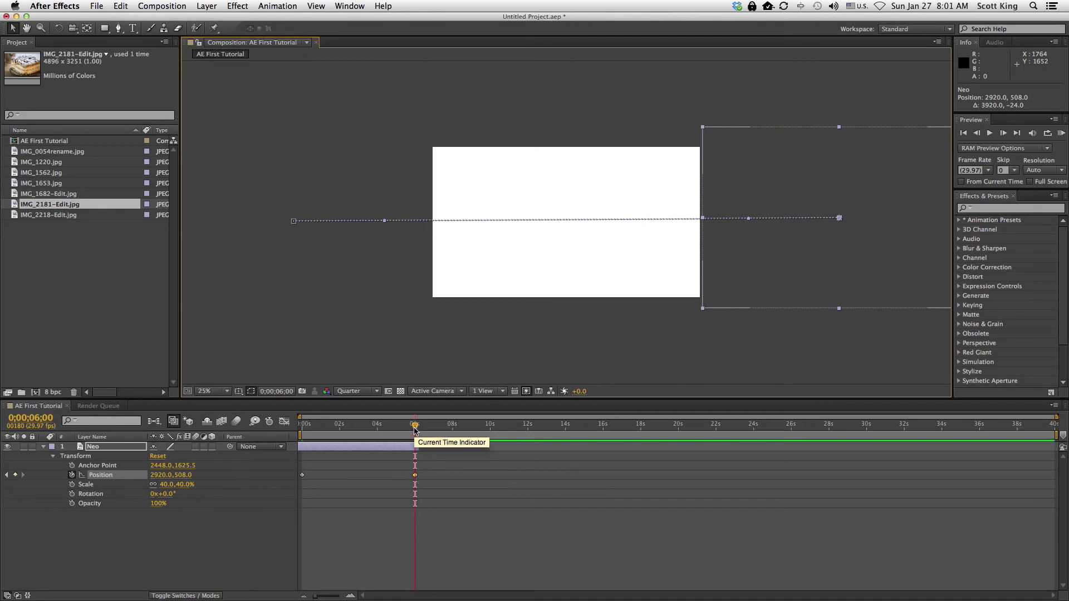
mouse_move(415, 428)
left_mouse_down()
mouse_move(300, 426)
mouse_move(423, 440)
left_mouse_up()
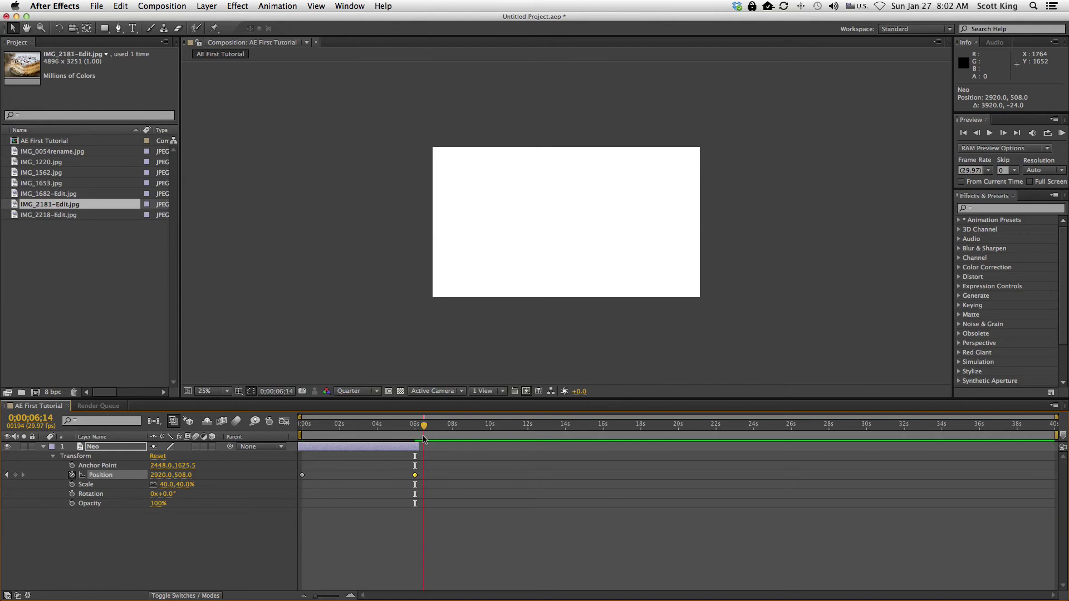
Move the Neo layer's 6-second Position keyframe to 3012, 512 so it exits level
left_click_drag(423, 439, 413, 439)
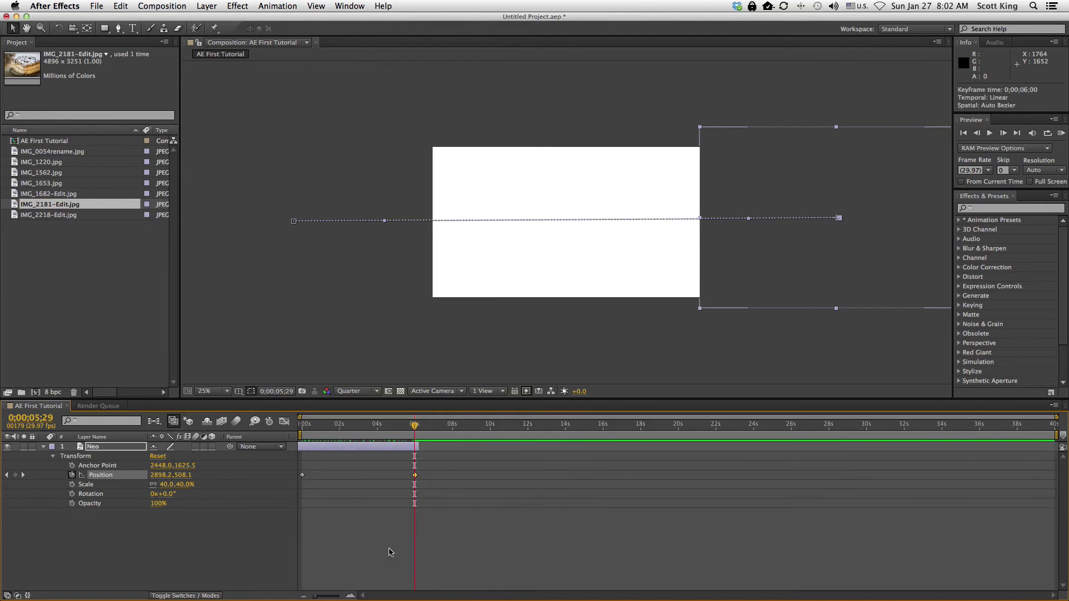
left_click_drag(315, 597, 363, 597)
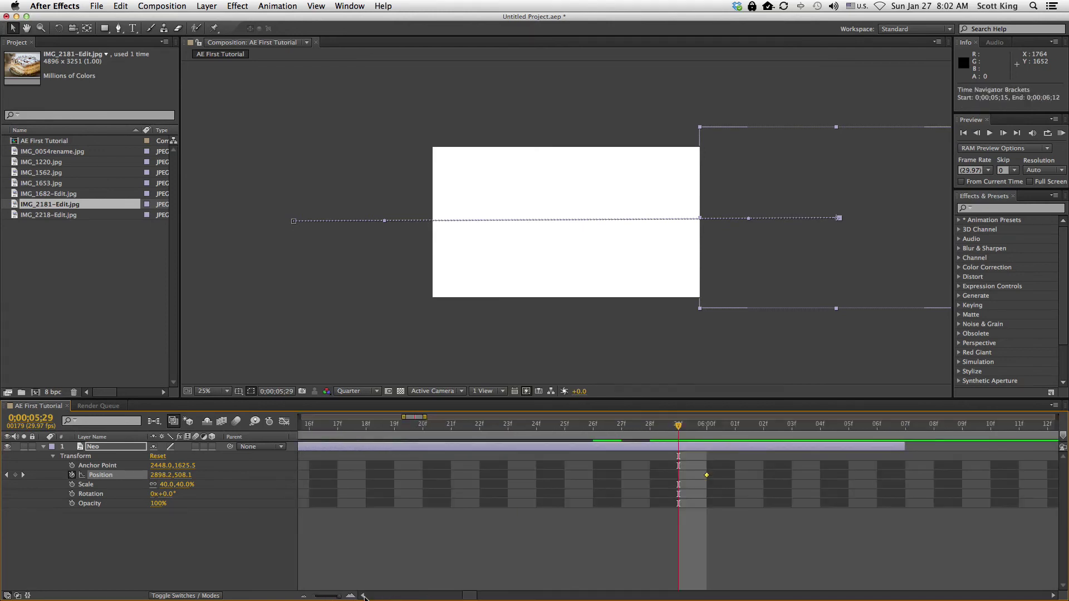
left_click(700, 427)
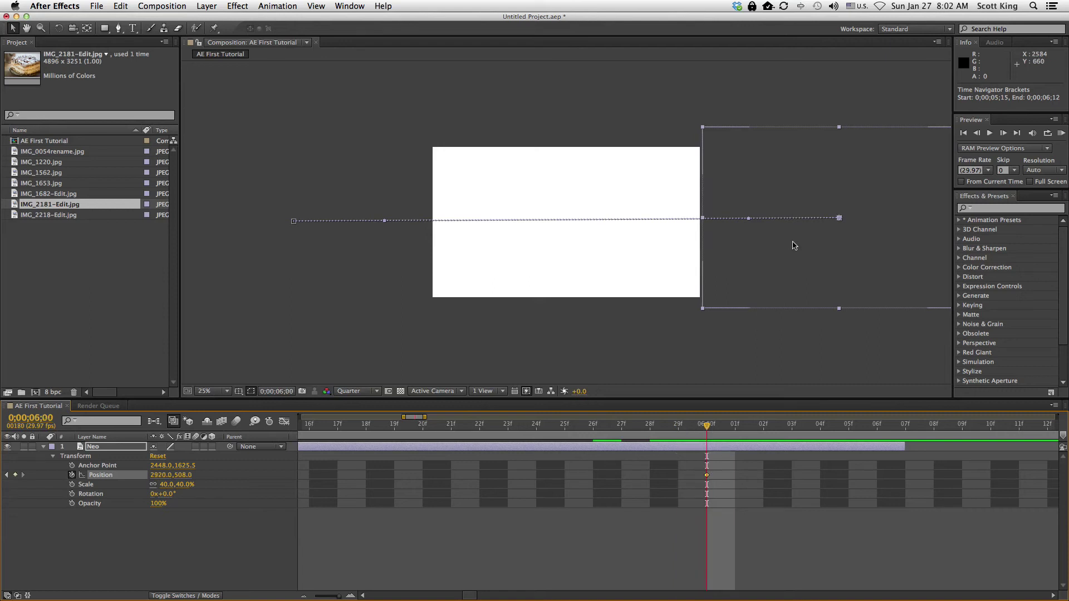
left_click_drag(790, 260, 798, 171)
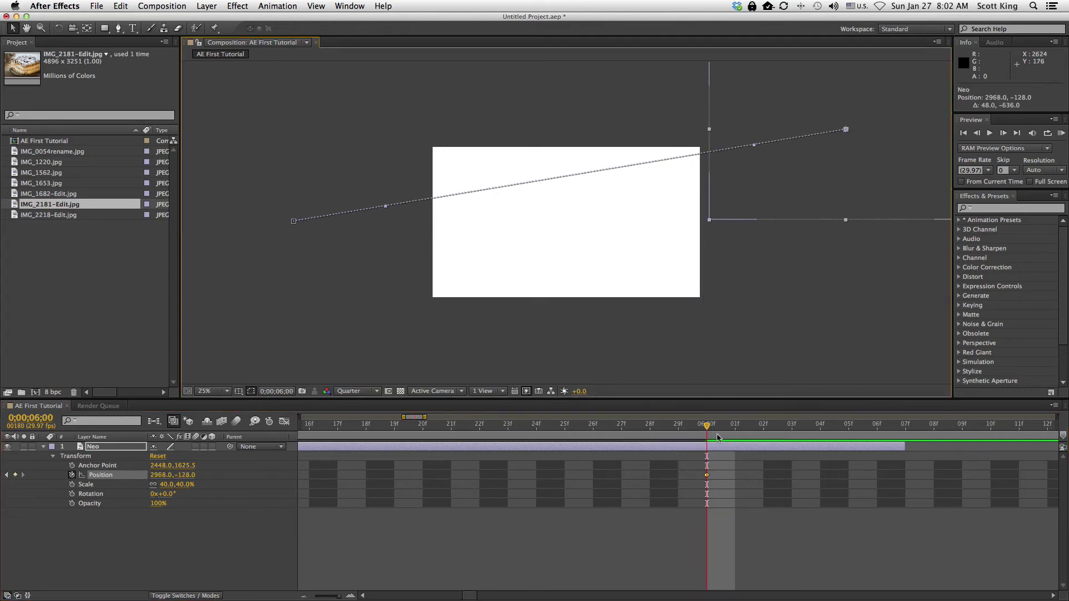
left_click_drag(707, 426, 712, 452)
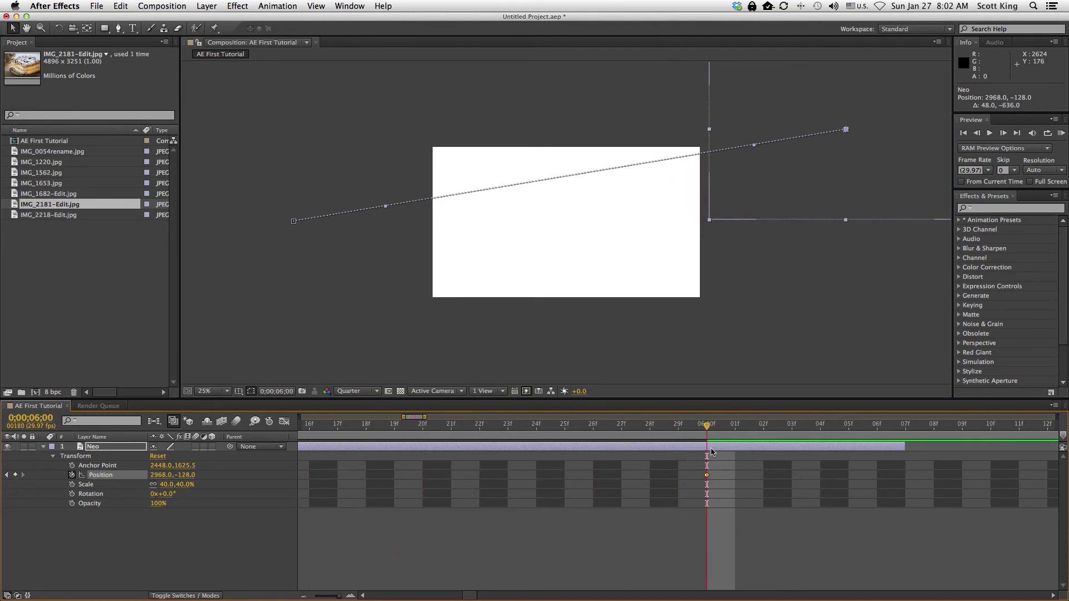
left_click_drag(754, 226, 754, 293)
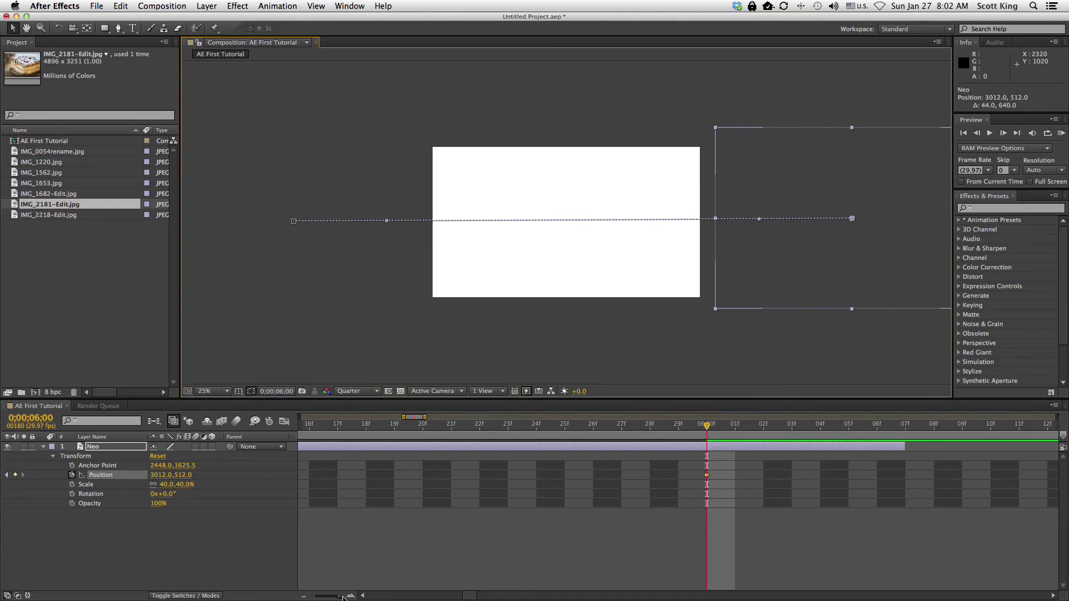
left_click_drag(342, 597, 290, 598)
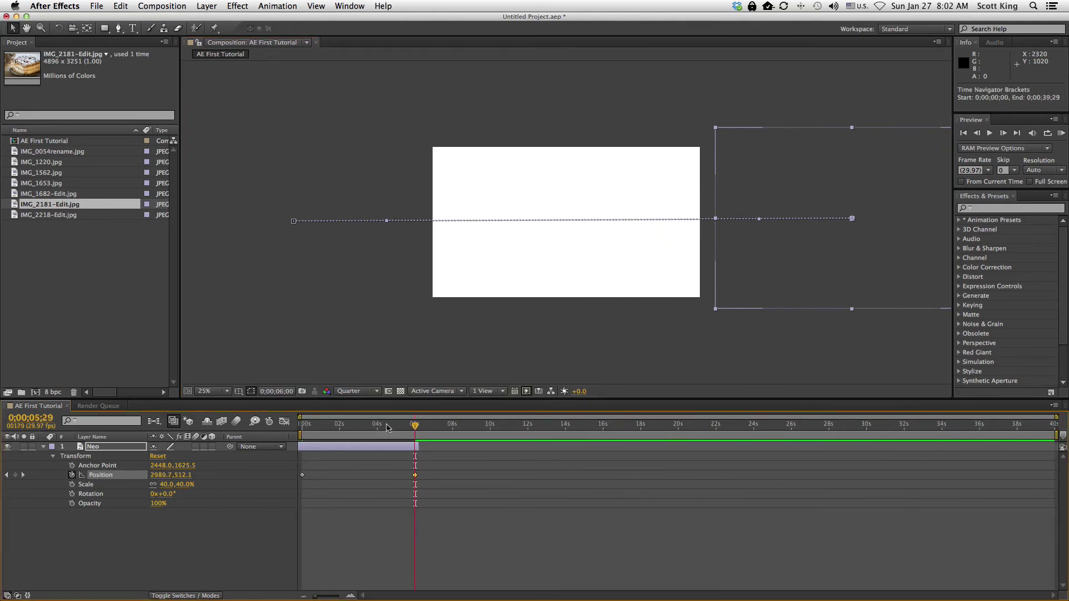
Play the Neo slide from the start, stop it, and return to 0 s
key("Home")
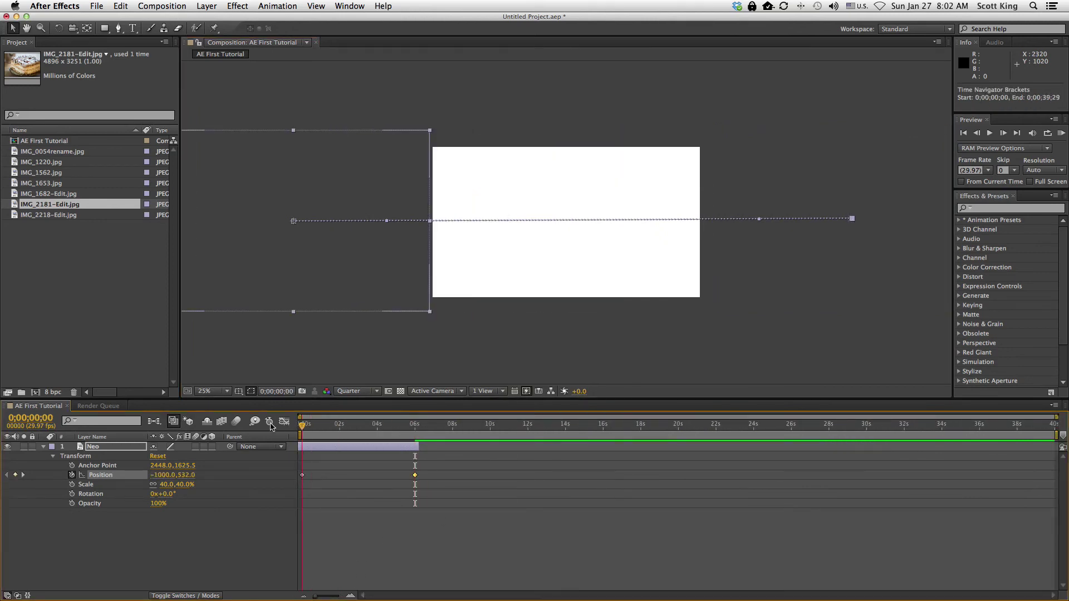
key("space")
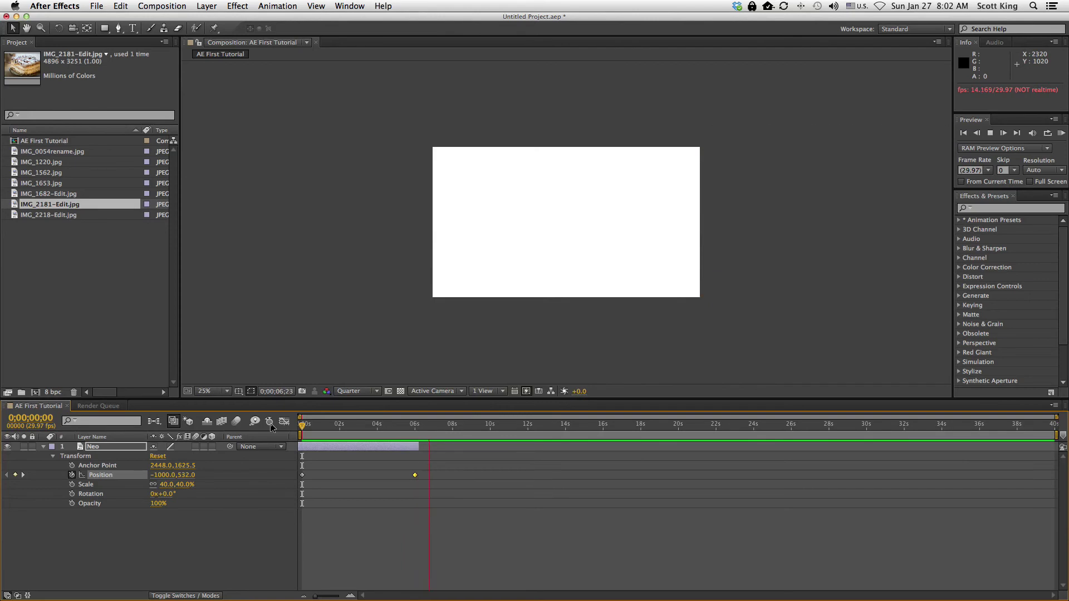
key("space")
left_click_drag(432, 427, 284, 431)
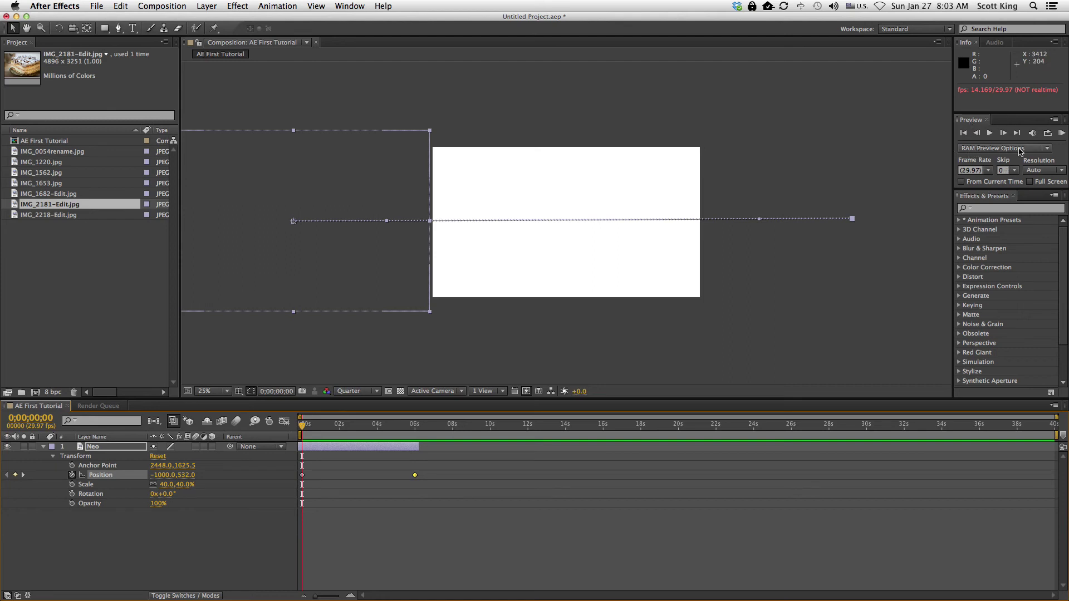
Run a RAM preview, stop and restart it, then deselect the Neo layer
left_click(990, 134)
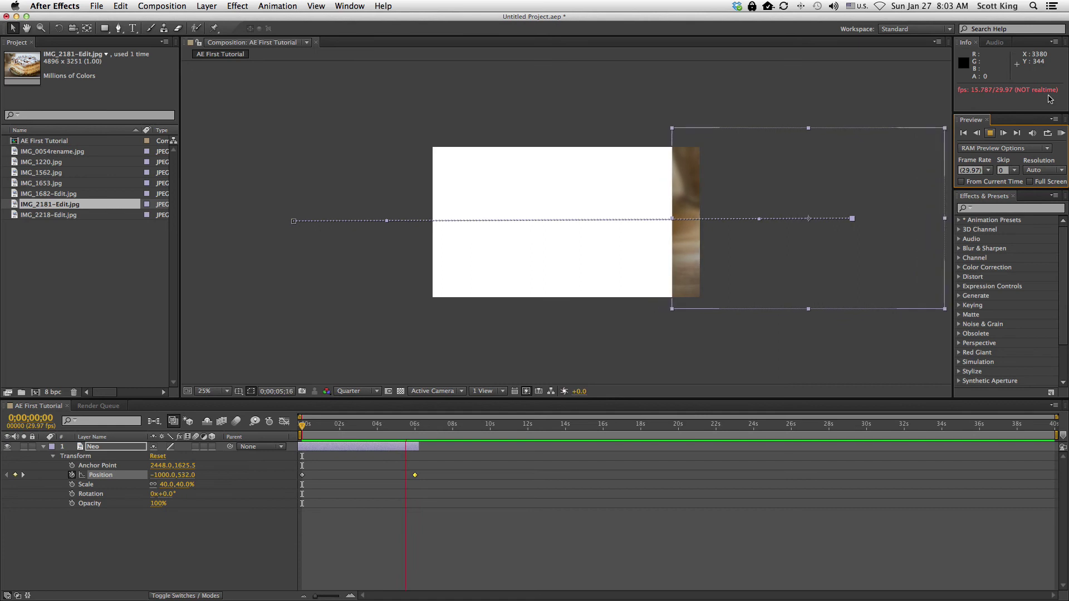
key("space")
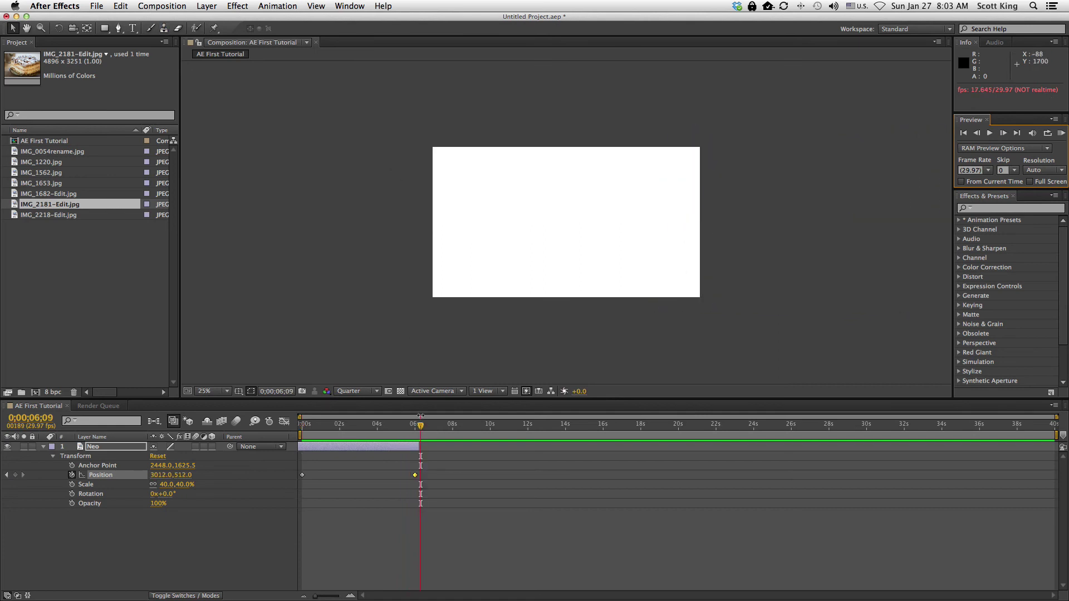
key("space")
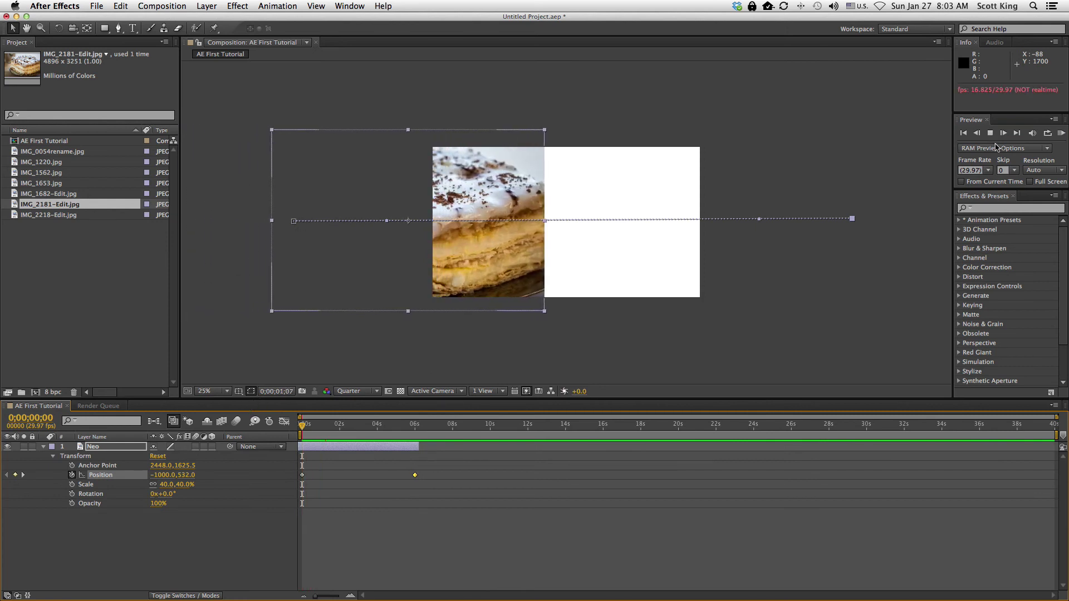
key("space")
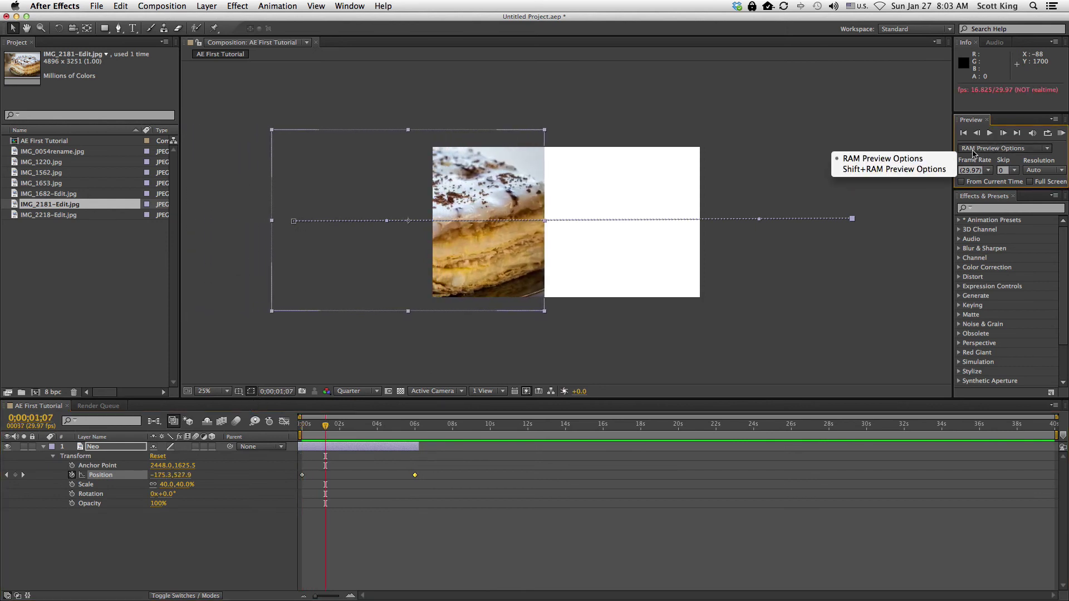
left_click(720, 98)
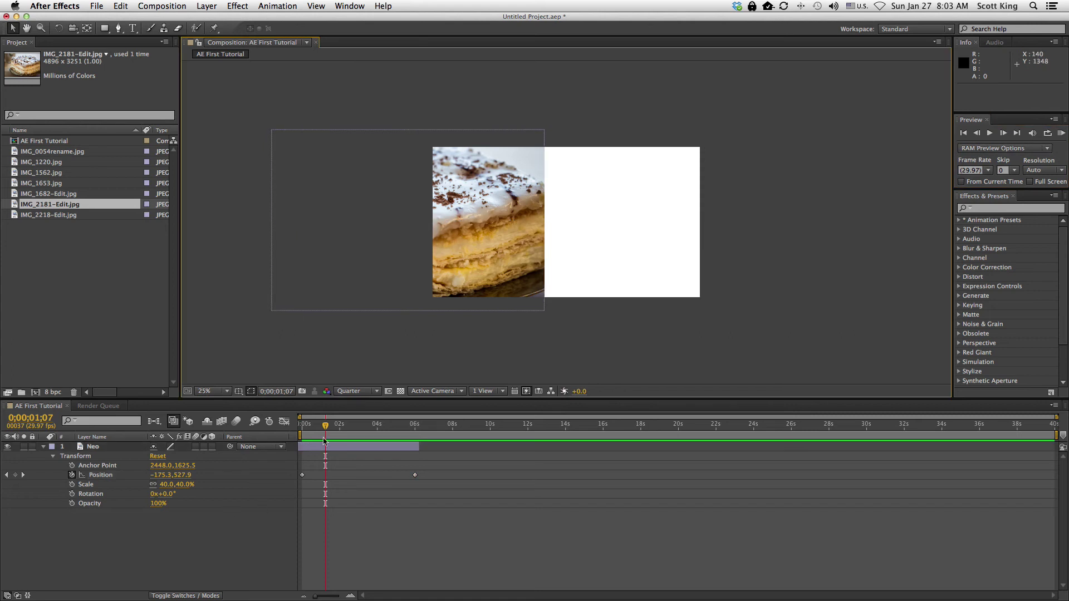
Return to the start and turn off audio for previews in the Composition menu
left_click_drag(325, 425, 300, 429)
left_click(162, 5)
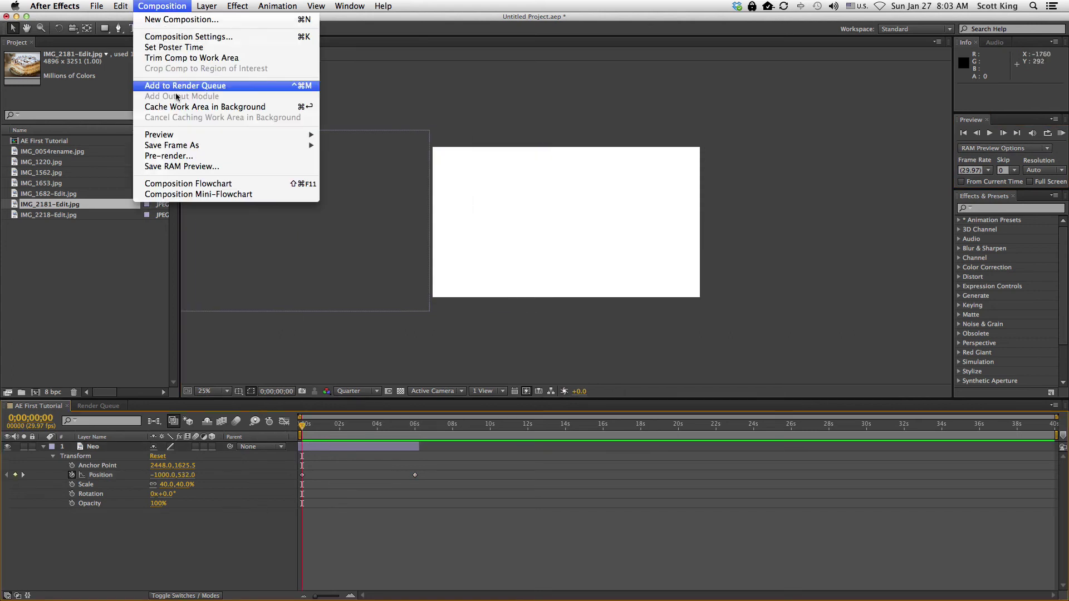
mouse_move(176, 139)
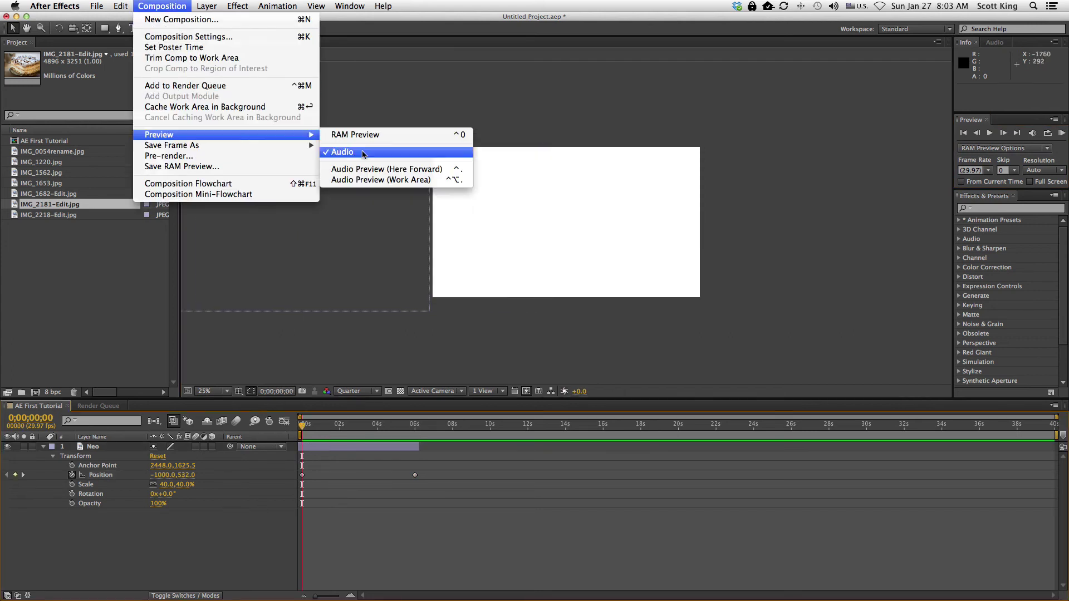
left_click(342, 151)
Run a RAM preview, stop it, and scrub through Neo's slide-in over the first seconds
left_click(162, 6)
mouse_move(230, 143)
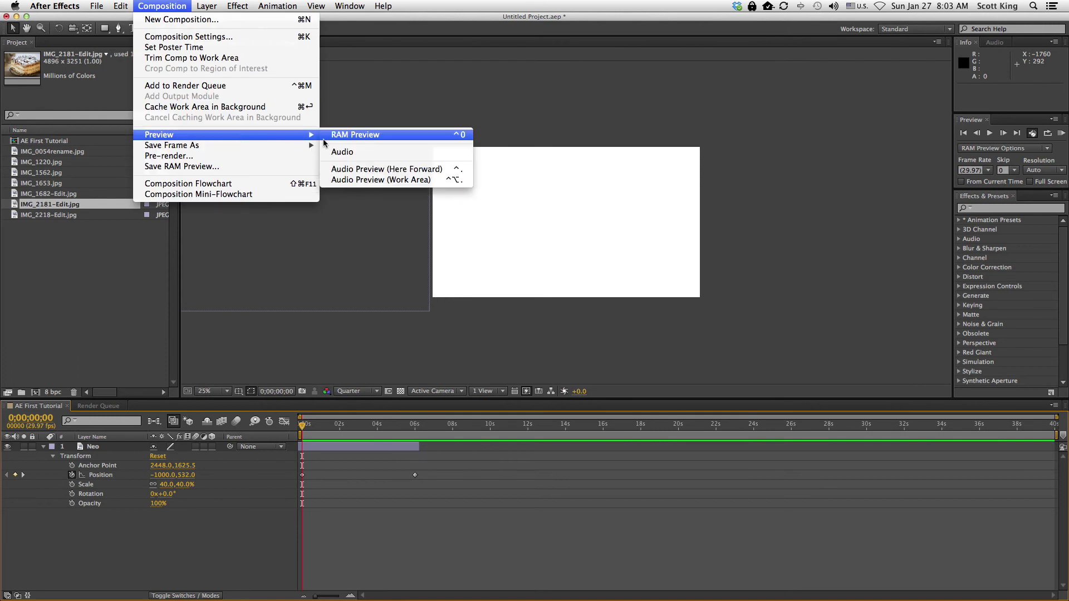
left_click(356, 135)
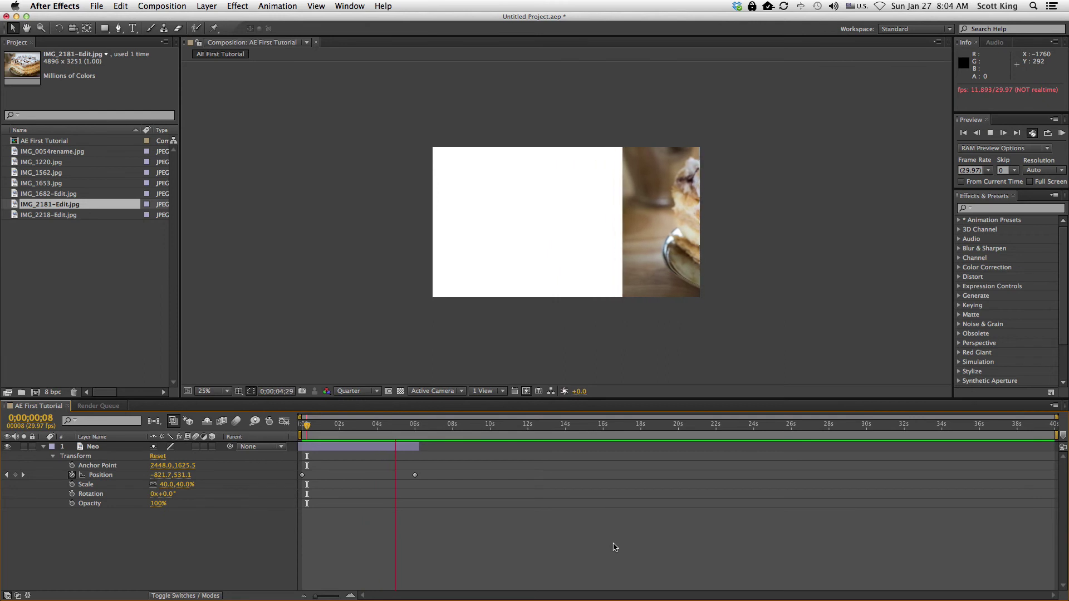
key("space")
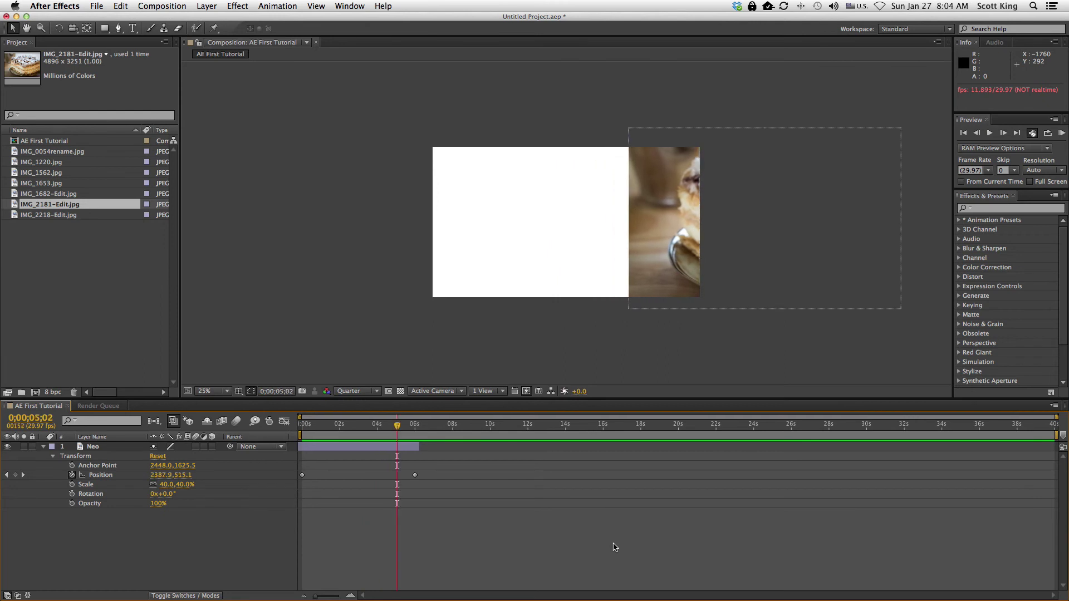
left_click_drag(398, 425, 278, 441)
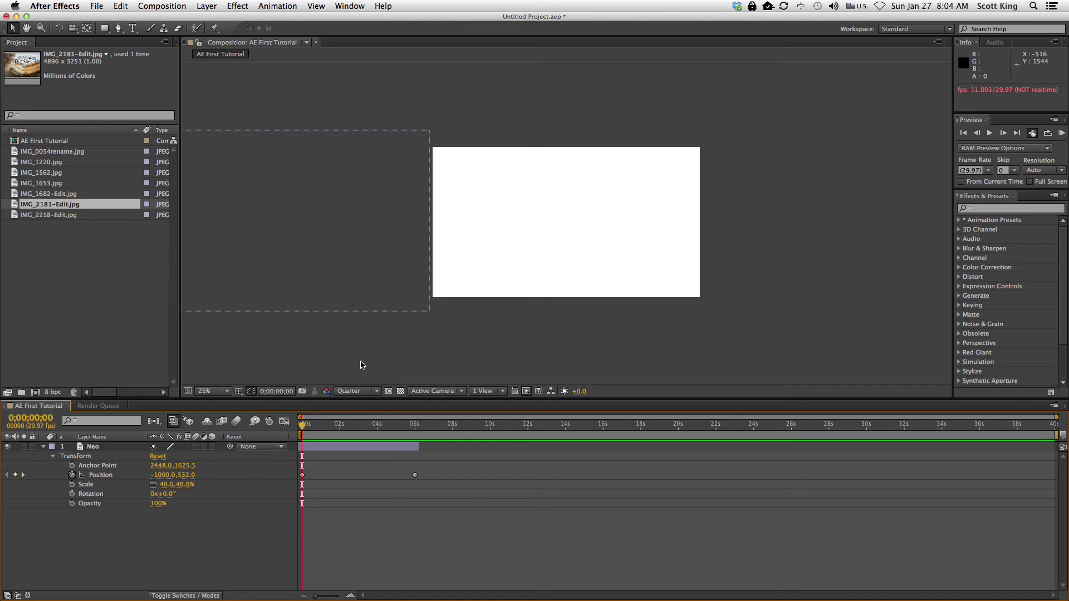
left_click_drag(301, 426, 348, 426)
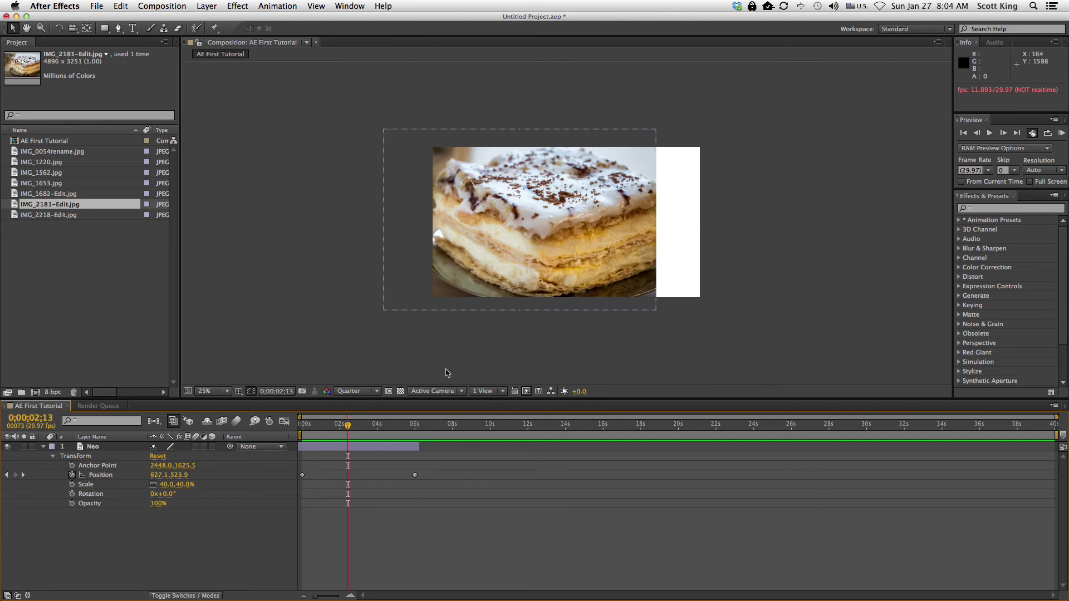
left_click_drag(348, 427, 274, 429)
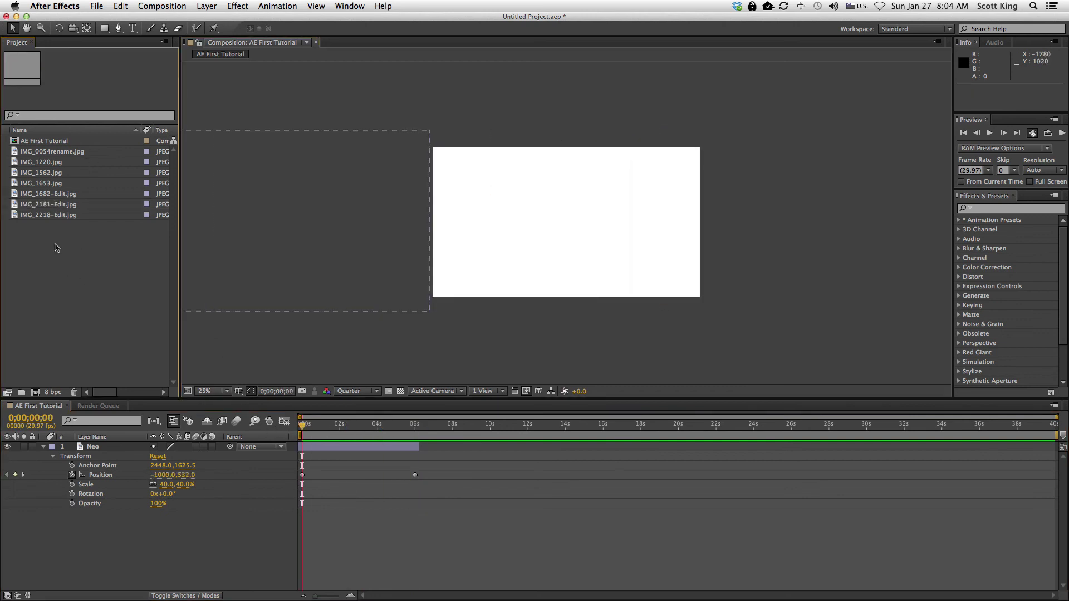
Place IMG_2218-Edit.jpg in the timeline below Neo and scrub to 2;27 to check it
left_click(52, 217)
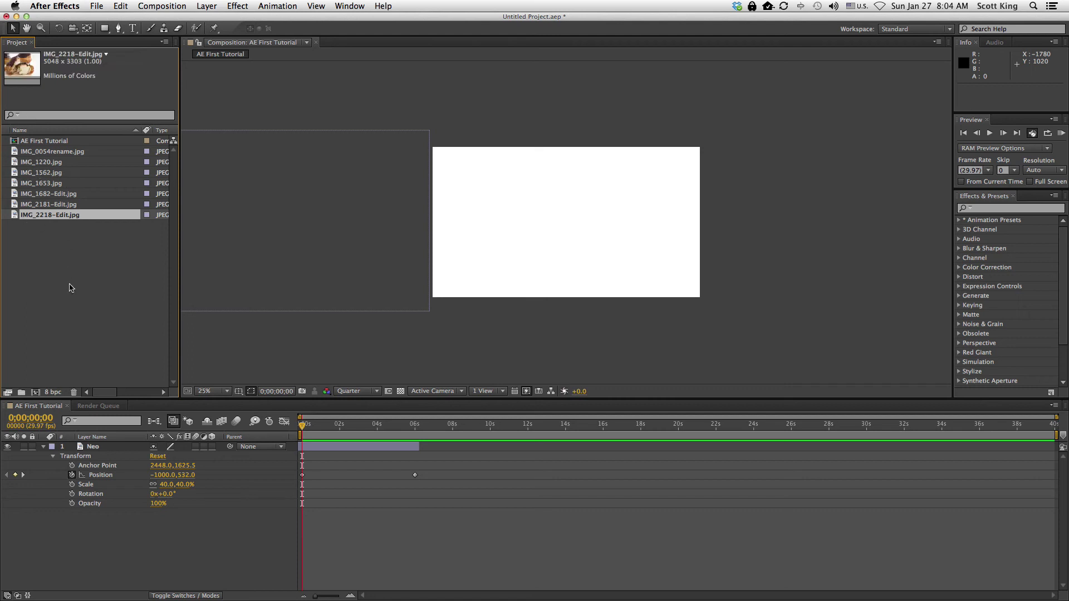
left_click_drag(24, 221, 71, 537)
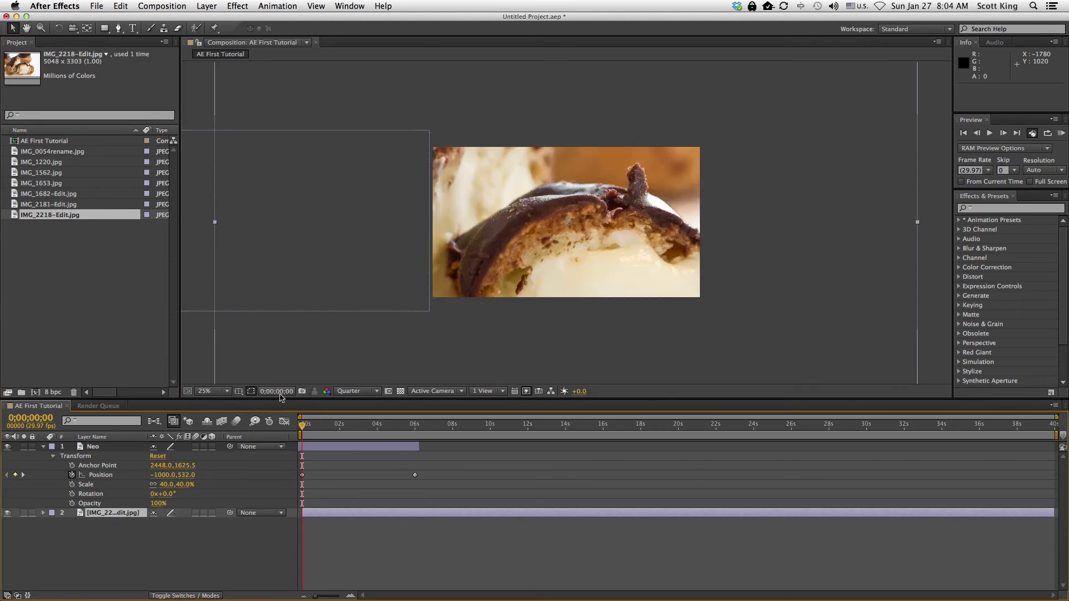
left_click_drag(302, 428, 260, 428)
mouse_move(304, 428)
left_mouse_down()
mouse_move(513, 441)
mouse_move(295, 433)
left_mouse_up()
Set the éclair layer's Scale to 41% and Position to 917, 540
left_click(43, 513)
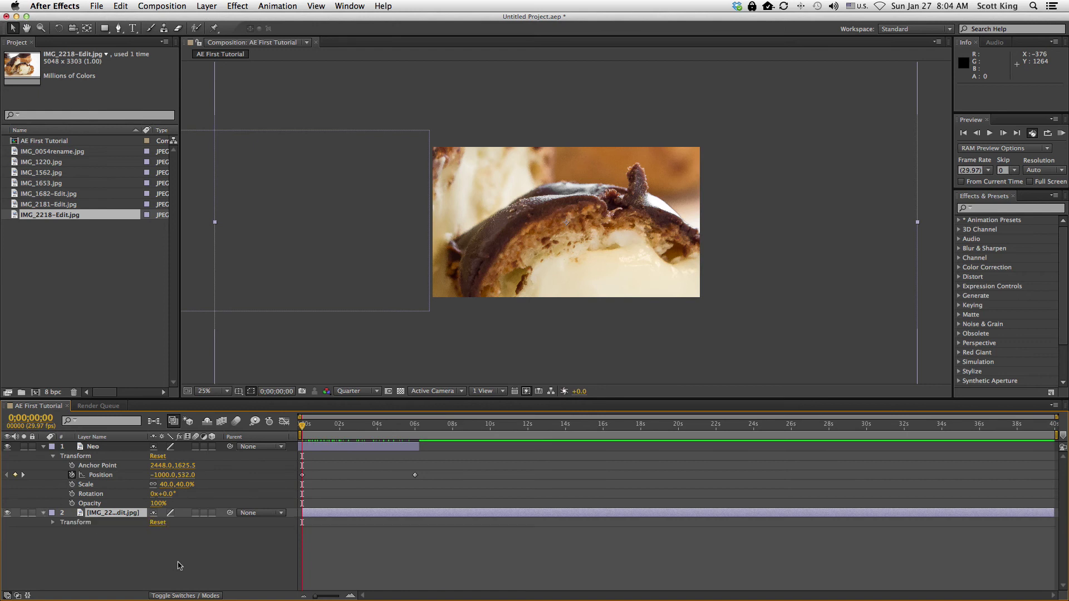
left_click(53, 523)
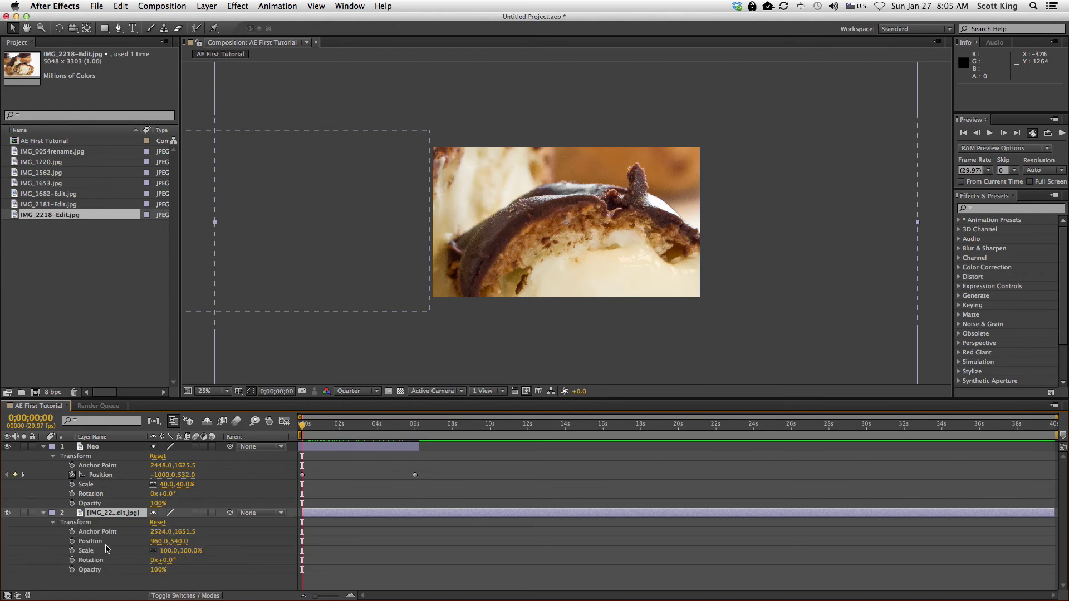
left_click_drag(167, 550, 138, 542)
left_click(136, 542)
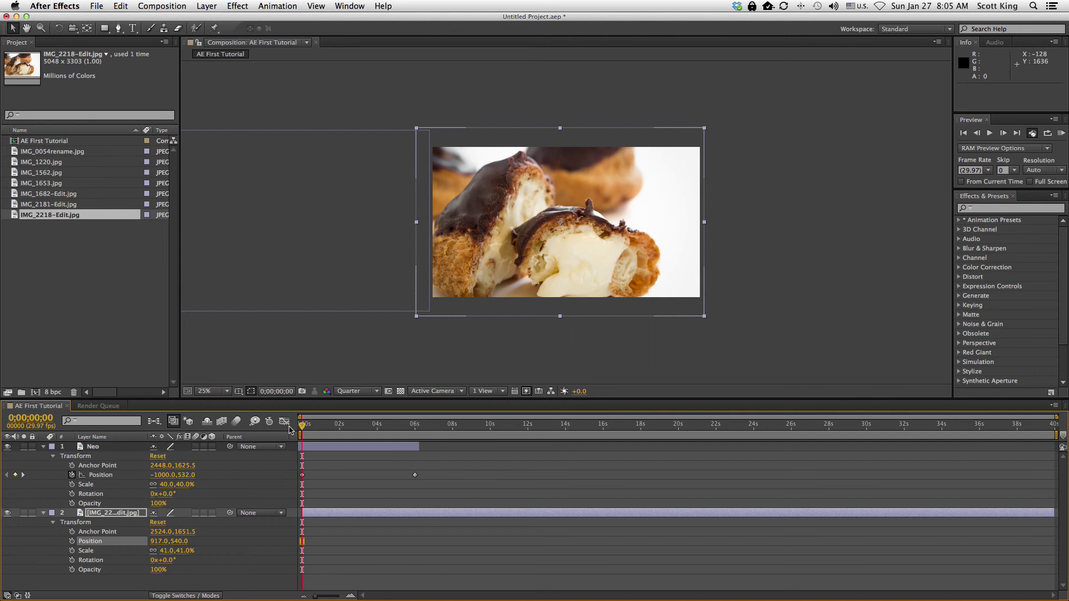
Scrub ahead, return to the start, and play a preview of both layers
left_click_drag(302, 427, 431, 447)
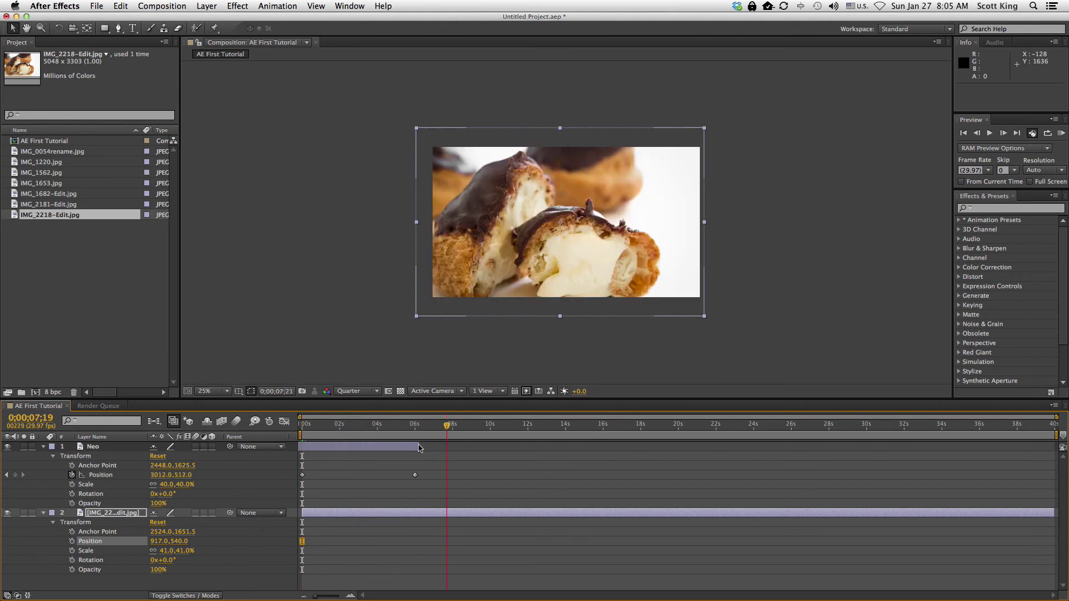
key("Home")
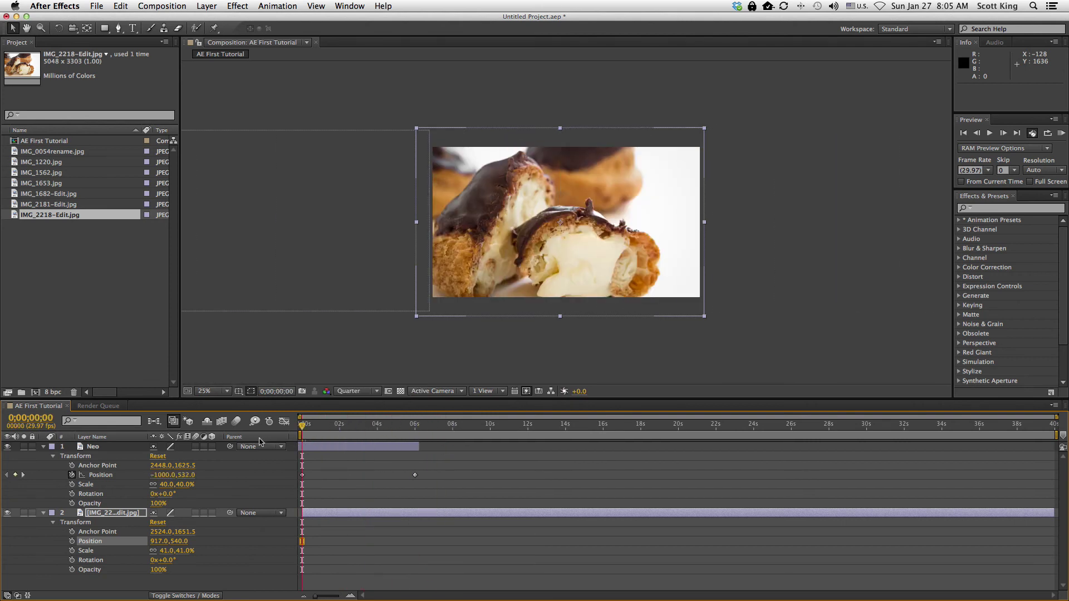
mouse_move(296, 443)
left_mouse_down()
mouse_move(460, 442)
mouse_move(310, 441)
left_mouse_up()
key("KP_0")
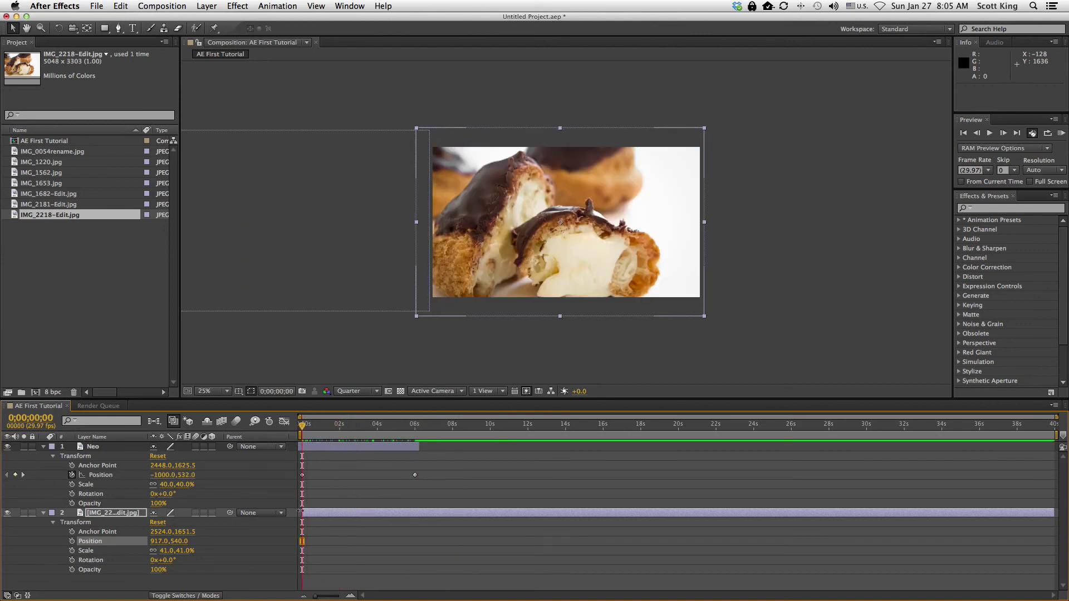
Move the éclair layer's in-point from 4 s back to 2;28, scrubbing to preview
left_click_drag(306, 512, 380, 511)
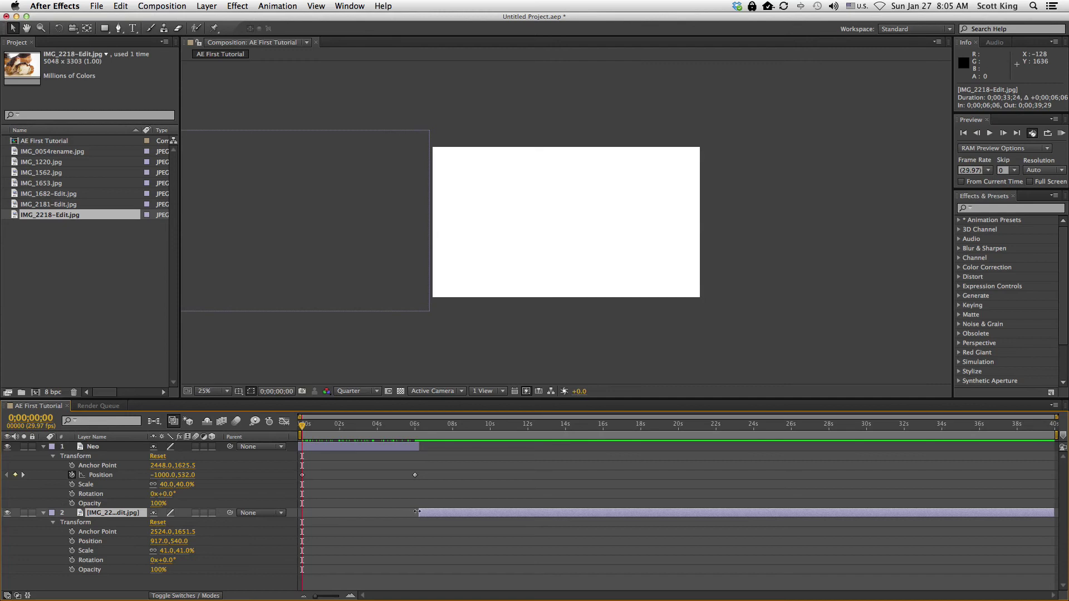
left_click_drag(303, 427, 429, 439)
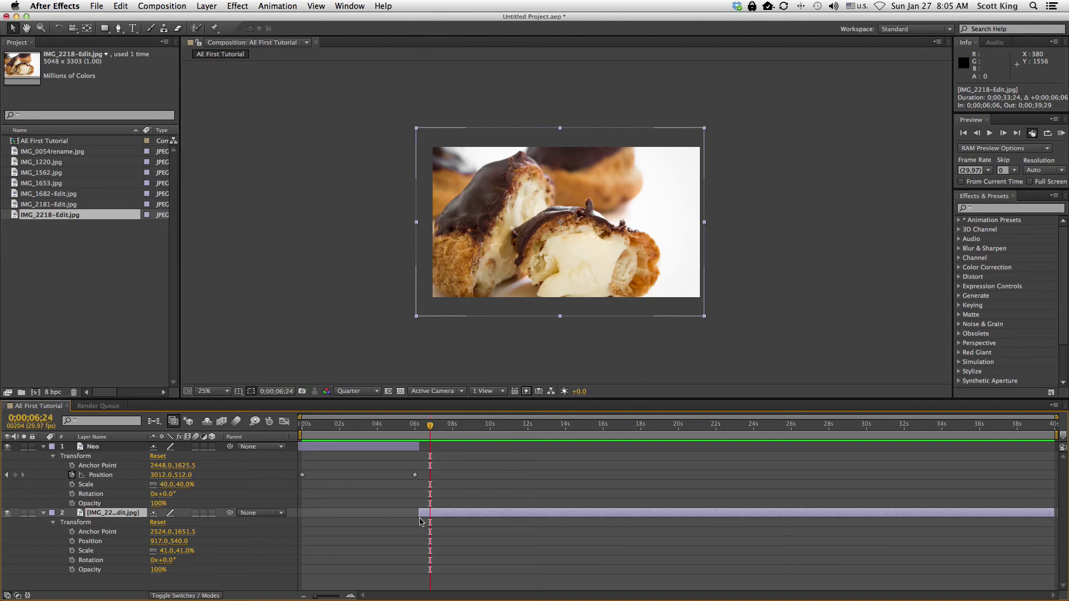
left_click_drag(417, 430, 357, 430)
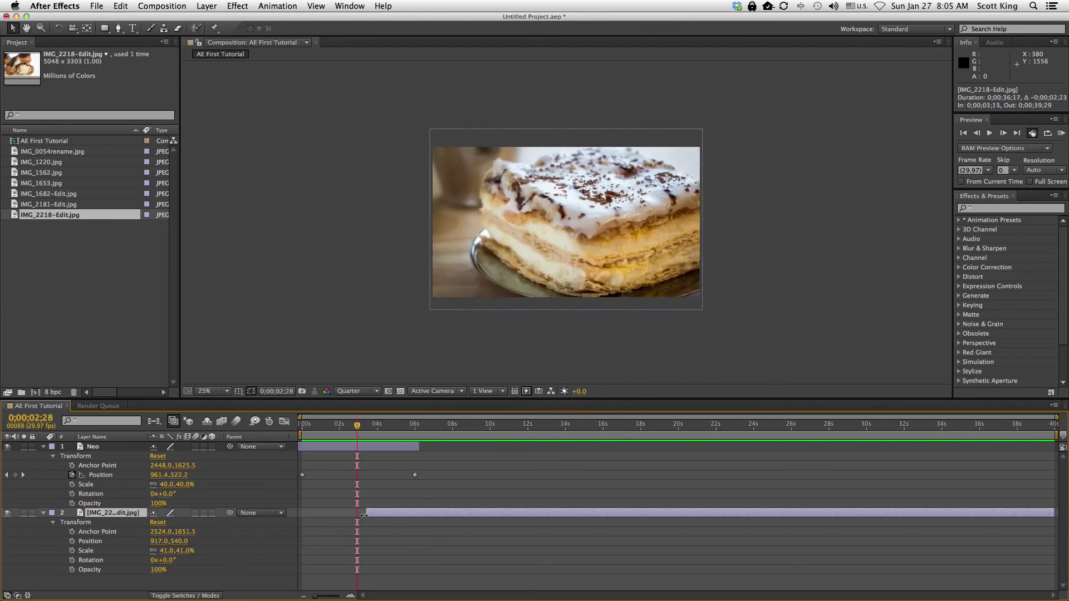
left_click_drag(357, 517, 356, 516)
left_click_drag(358, 428, 300, 439)
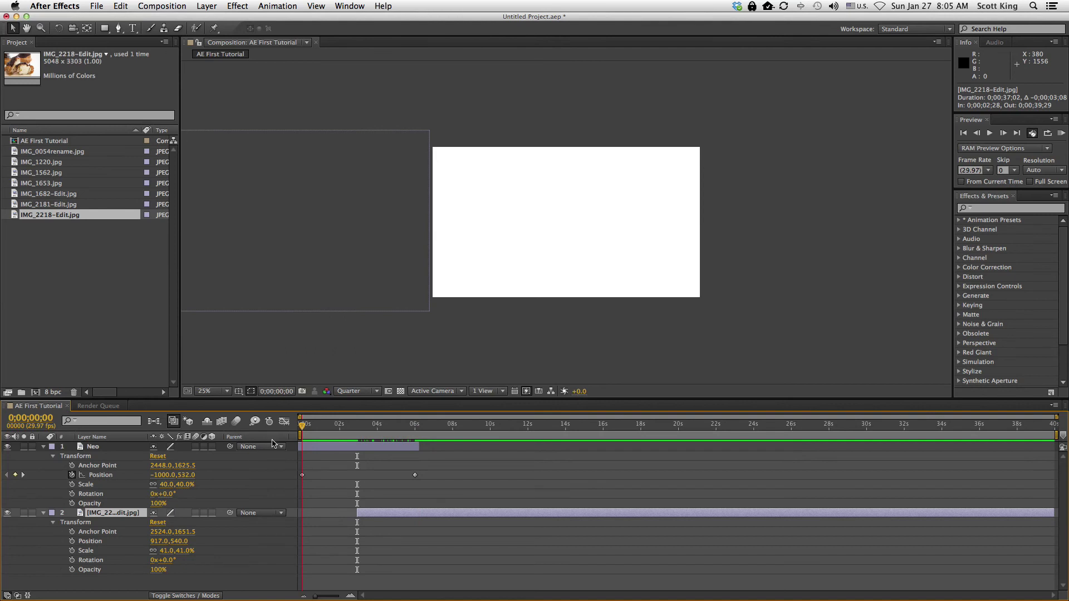
left_click_drag(305, 443, 419, 445)
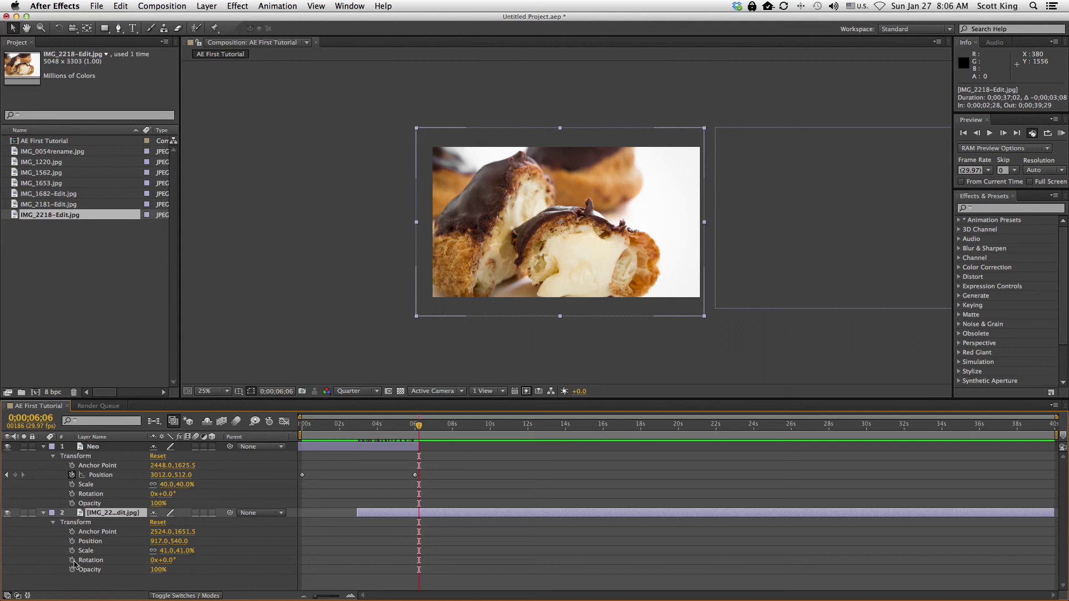
Keyframe the éclair's Rotation from 0° at 6;06 to about 304° near 8 s
left_click(72, 560)
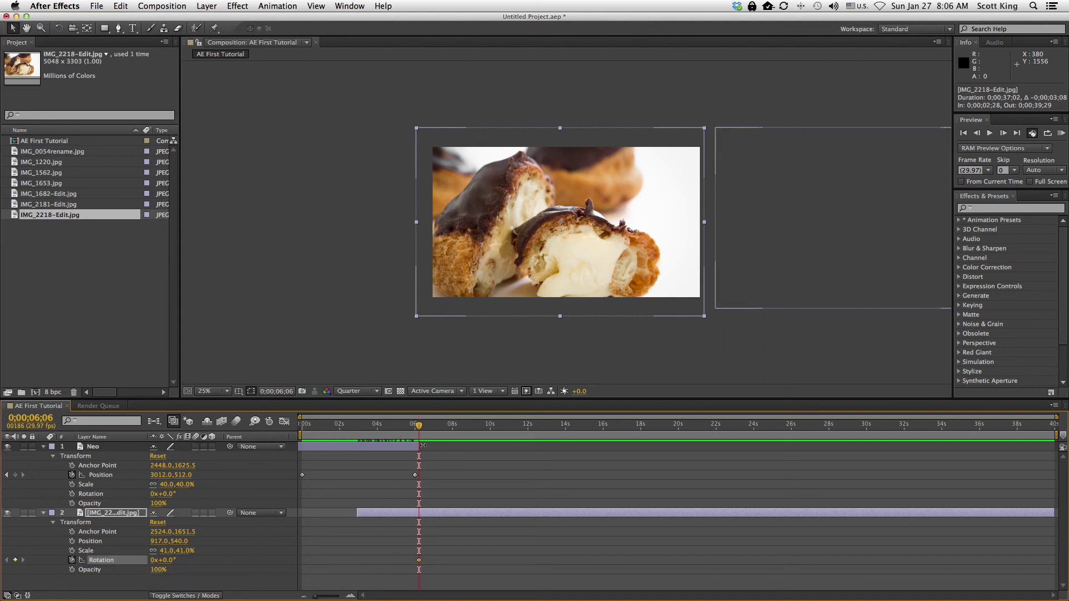
left_click_drag(419, 425, 454, 432)
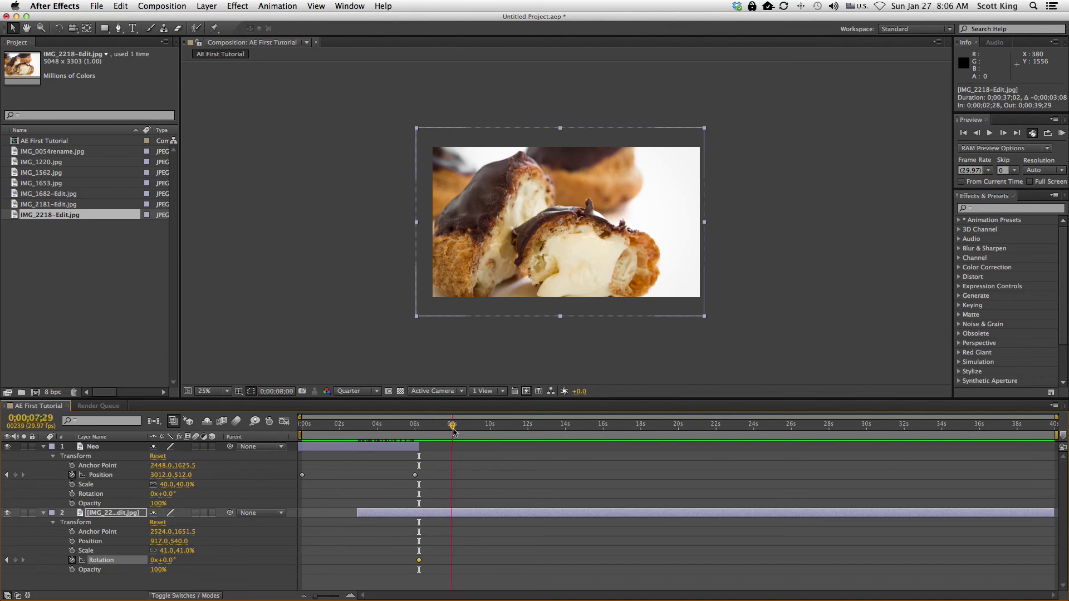
left_click(164, 560)
type("16")
key("Return")
left_click_drag(180, 560, 391, 583)
left_click(443, 429)
left_click_drag(443, 430, 468, 454)
Collapse both layers' Transform groups and scrub to preview the éclair spin
left_click(52, 456)
left_click(52, 475)
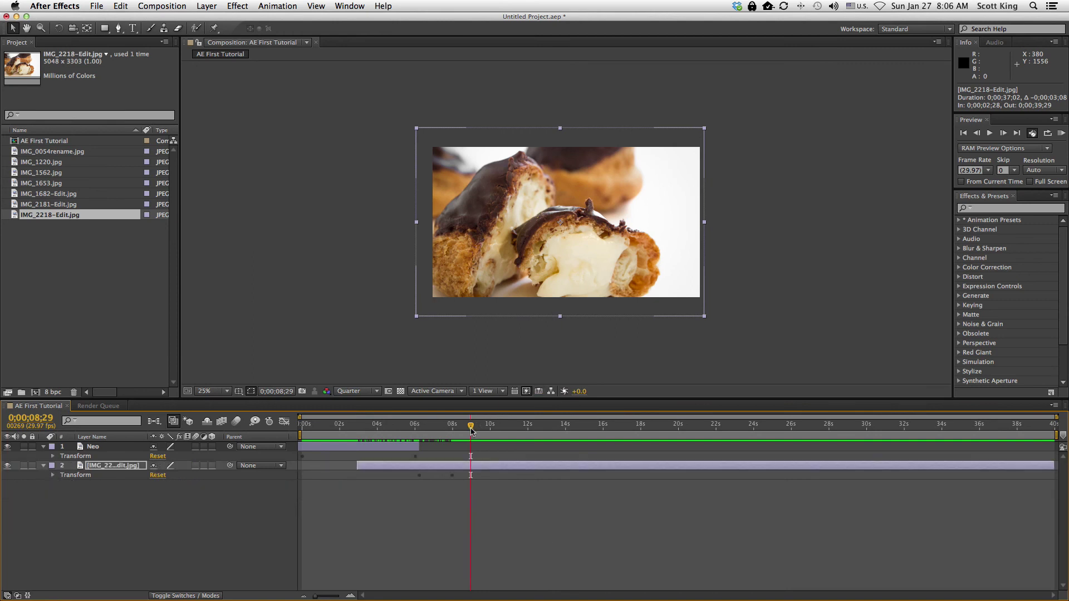
left_click_drag(471, 430, 421, 440)
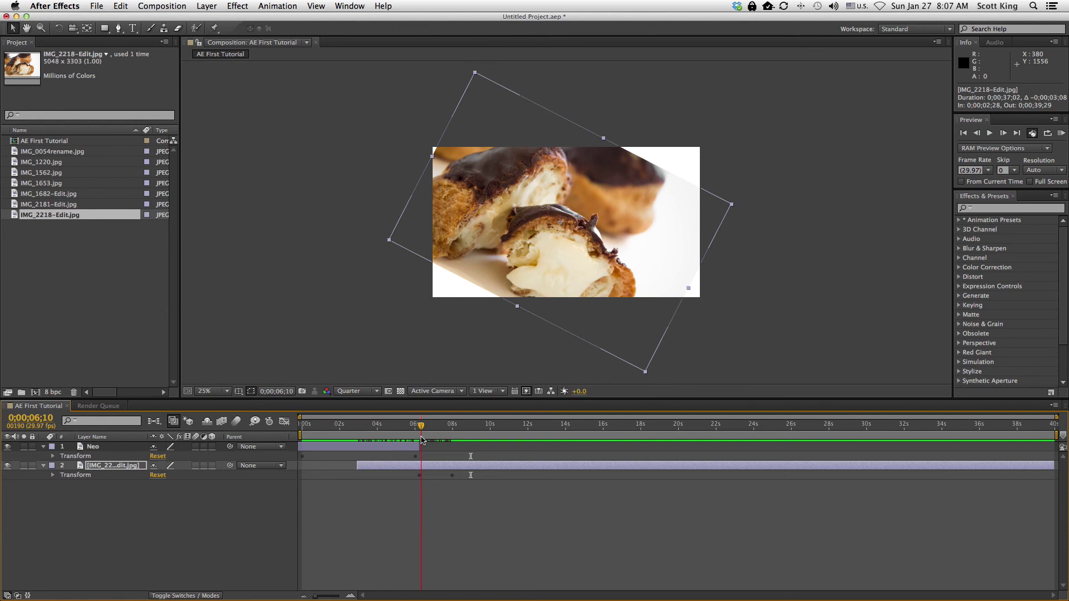
left_click_drag(421, 439, 276, 446)
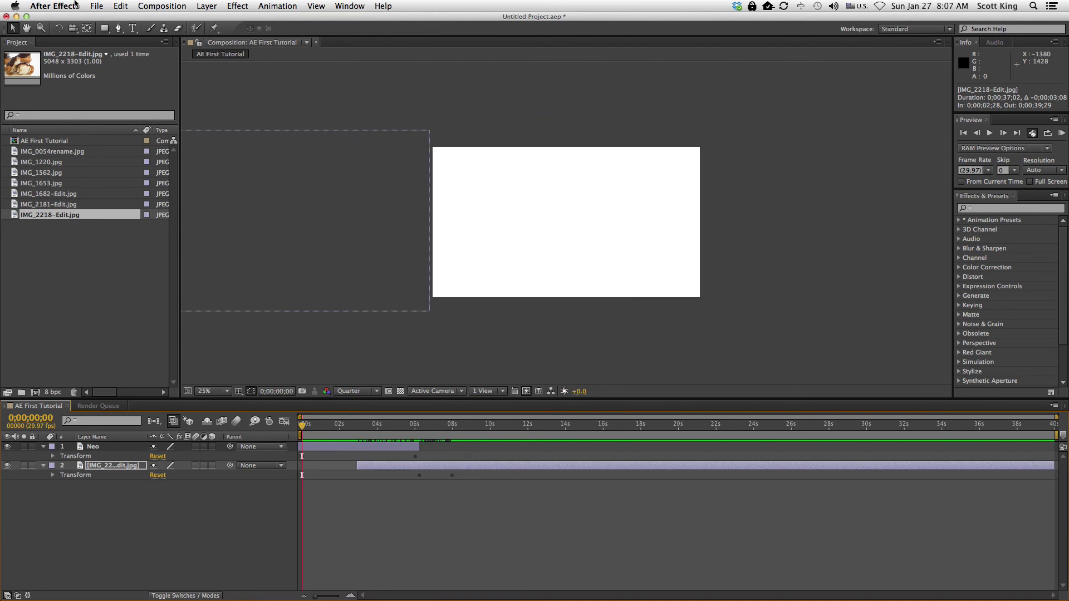
left_click(97, 6)
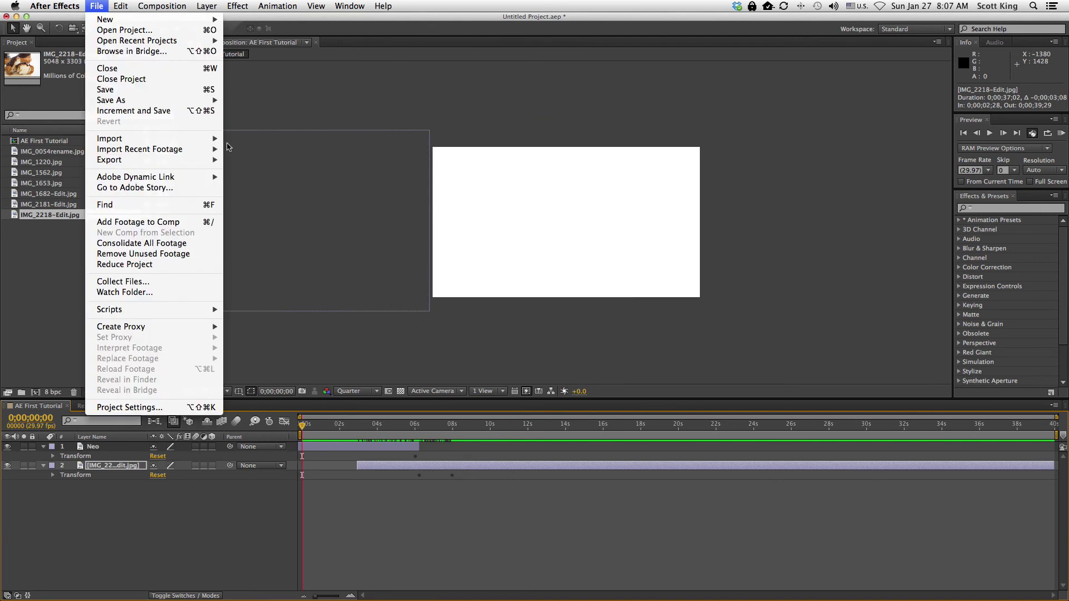
Add the AE First Tutorial composition to the Render Queue from File > Export
mouse_move(212, 164)
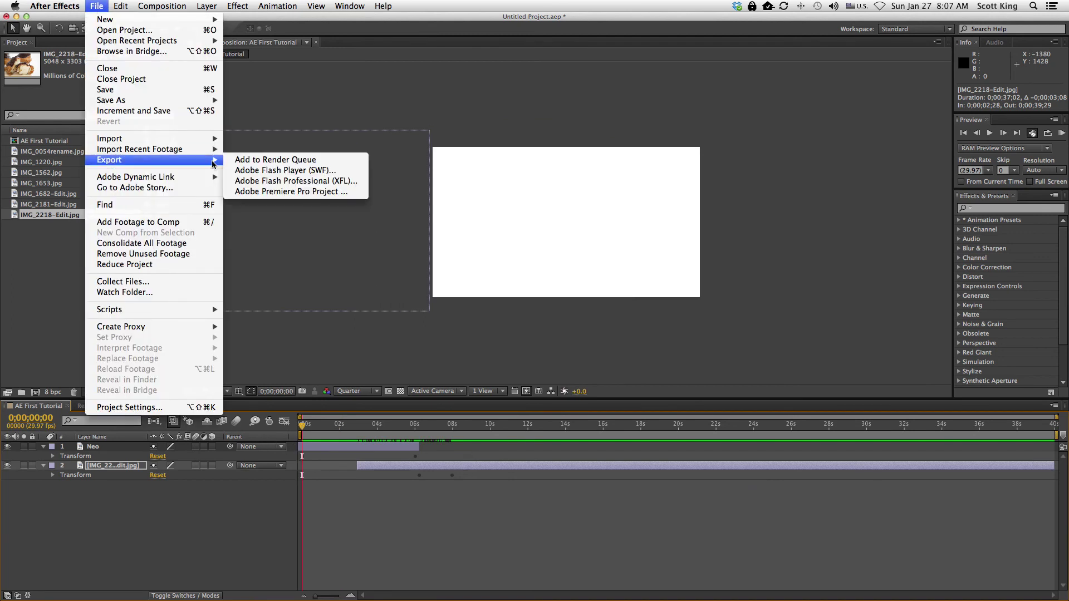
left_click(290, 160)
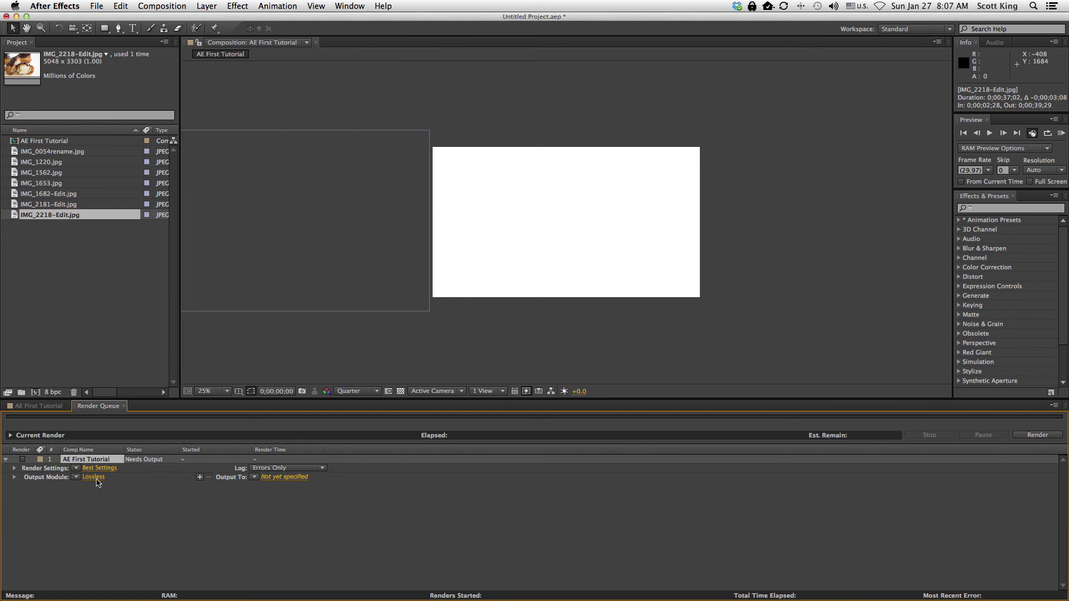
Keep Render Settings at Best Settings and change the Output Module from Lossless to H.264
left_click(76, 468)
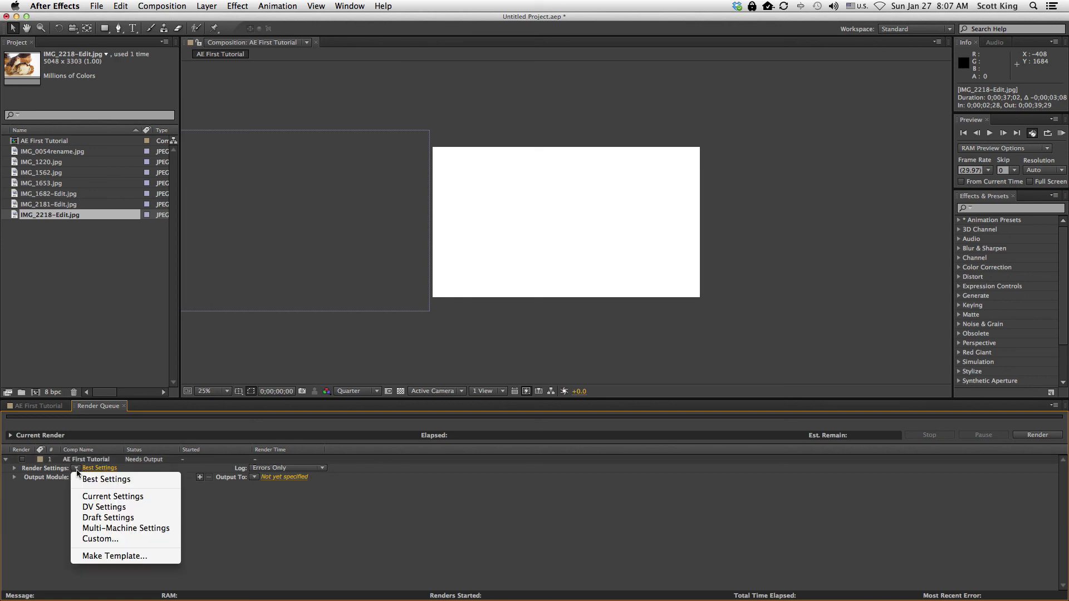
left_click(127, 480)
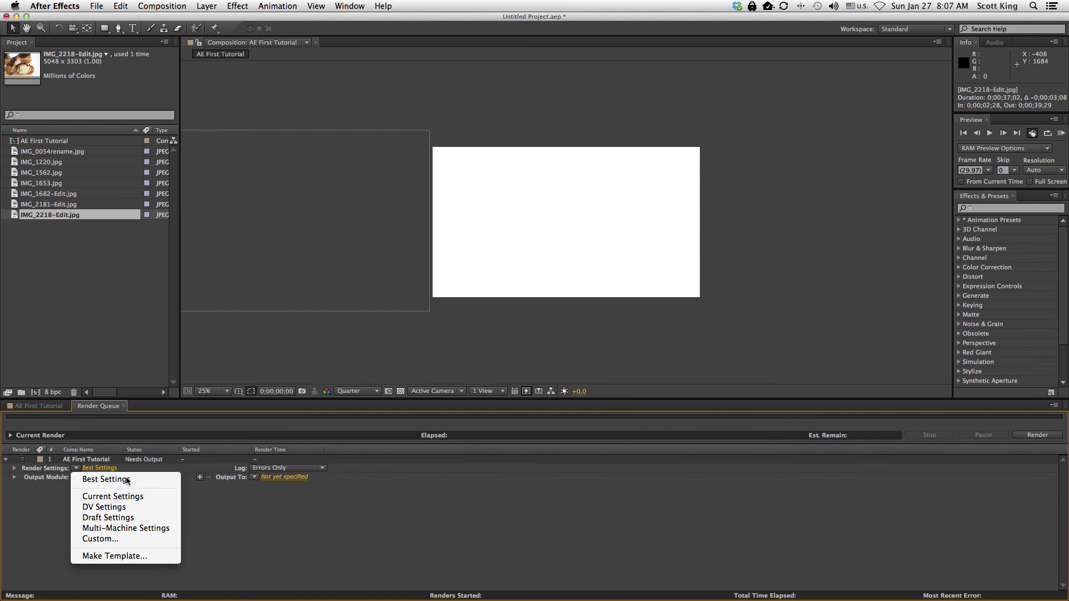
left_click(76, 469)
left_click(232, 541)
left_click(77, 478)
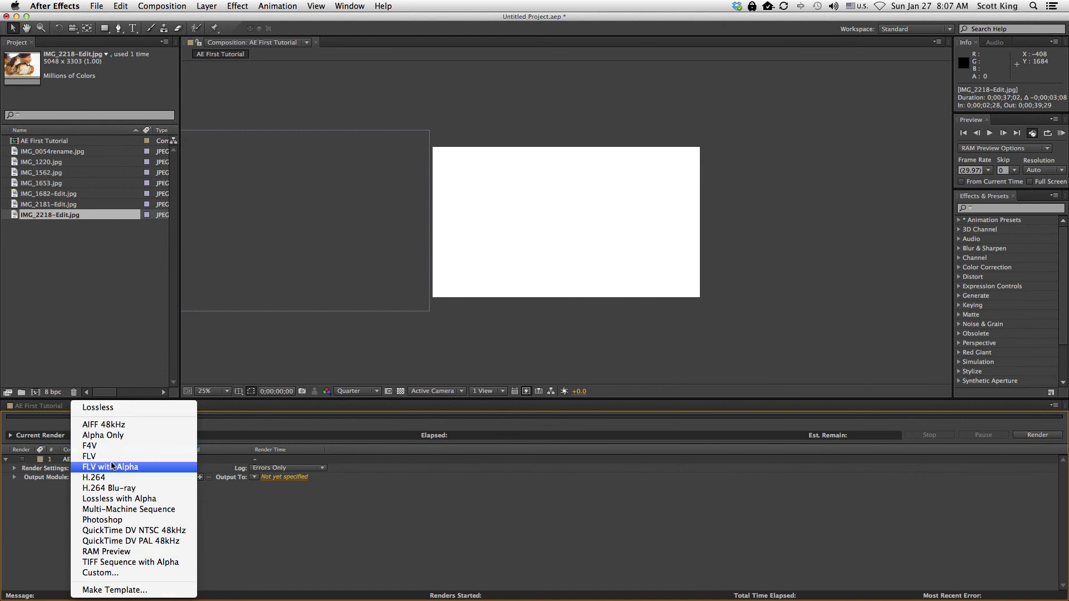
left_click(103, 478)
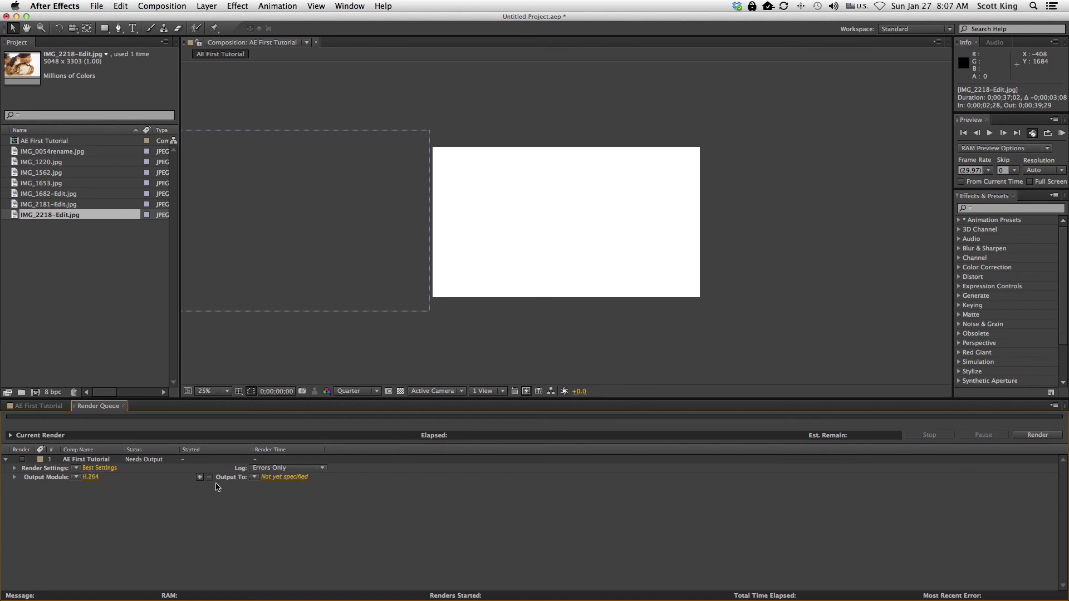
Try rendering the queued AE First Tutorial item, dismissing the missing-destination warnings each time
left_click(1044, 441)
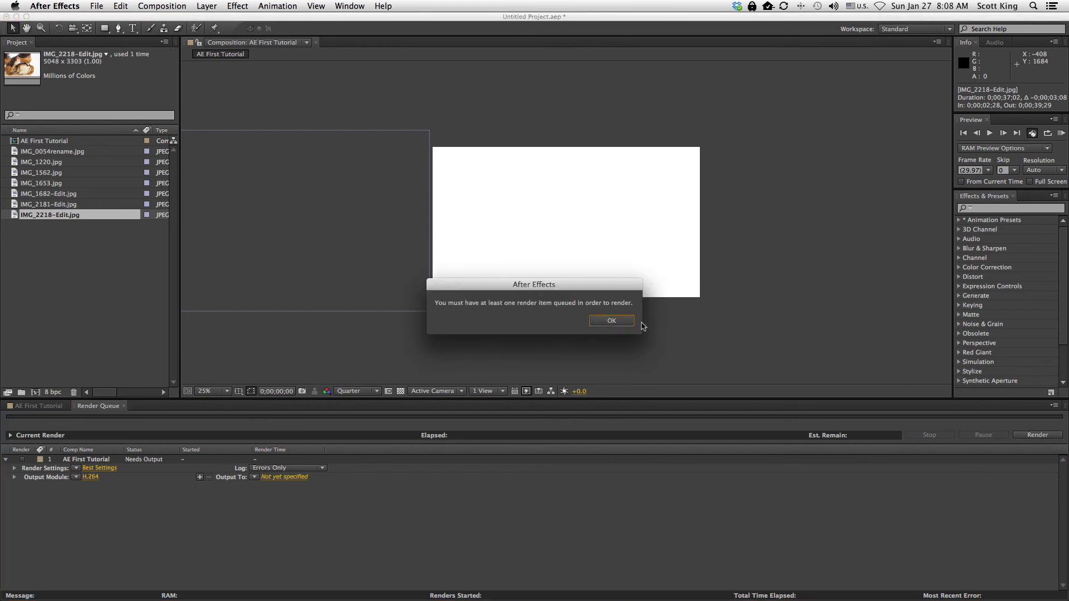
left_click(611, 321)
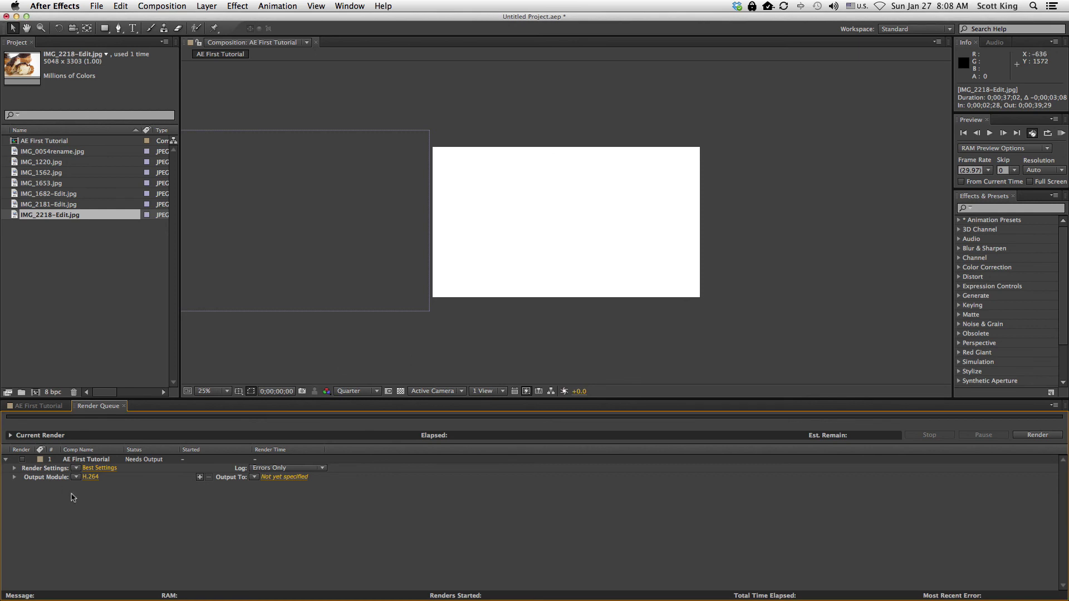
left_click(87, 459)
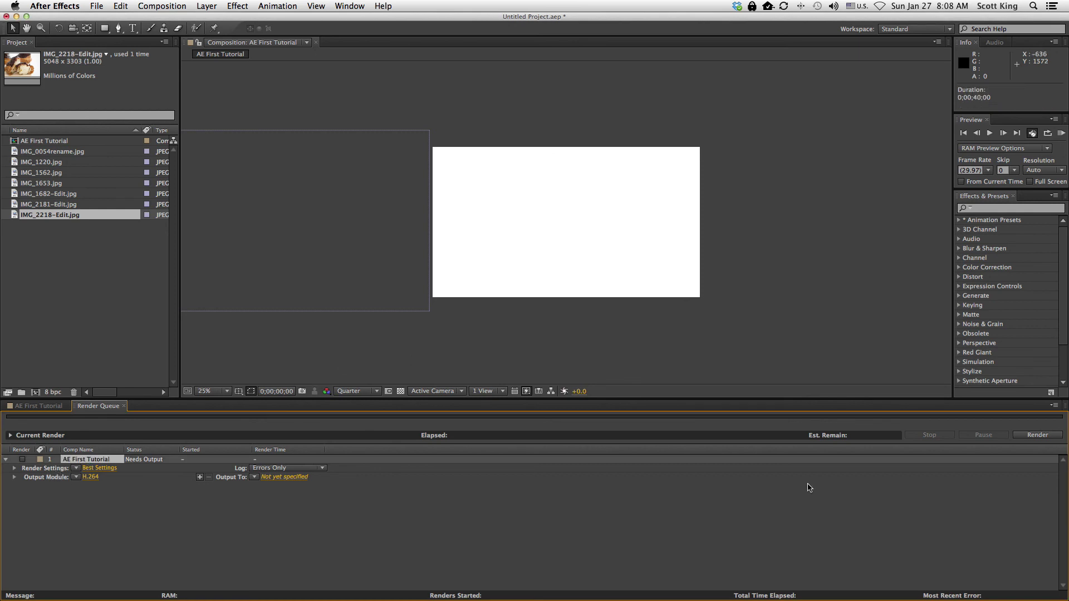
left_click(1036, 436)
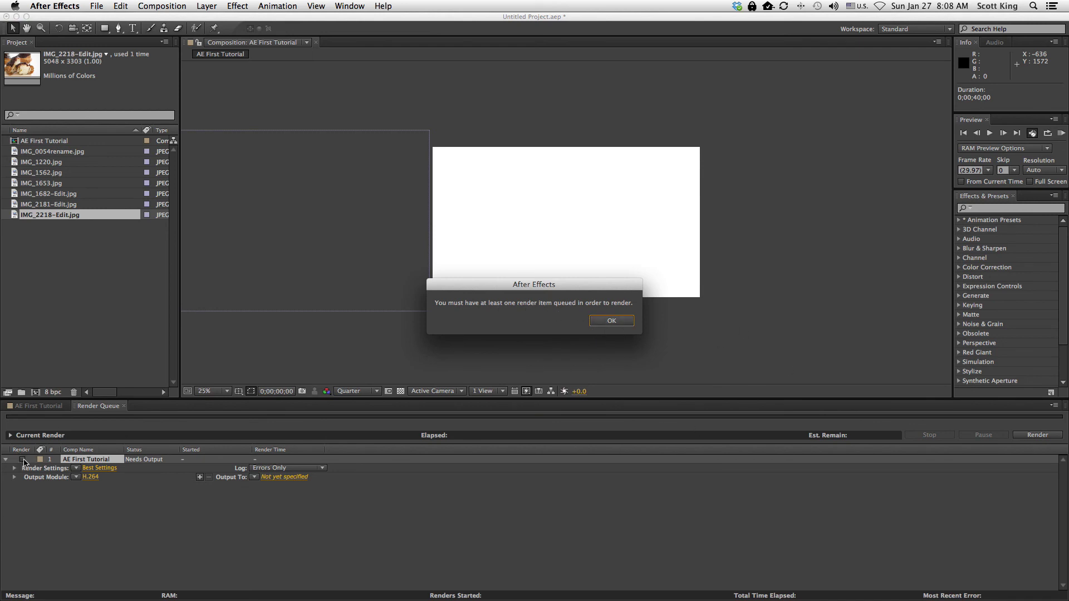
left_click(609, 320)
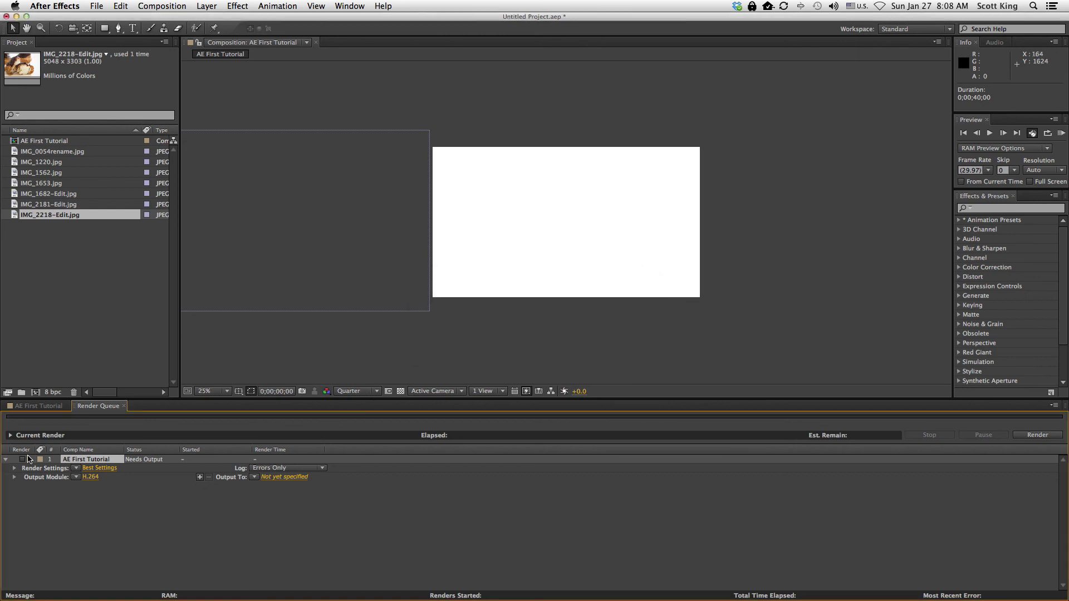
left_click(22, 460)
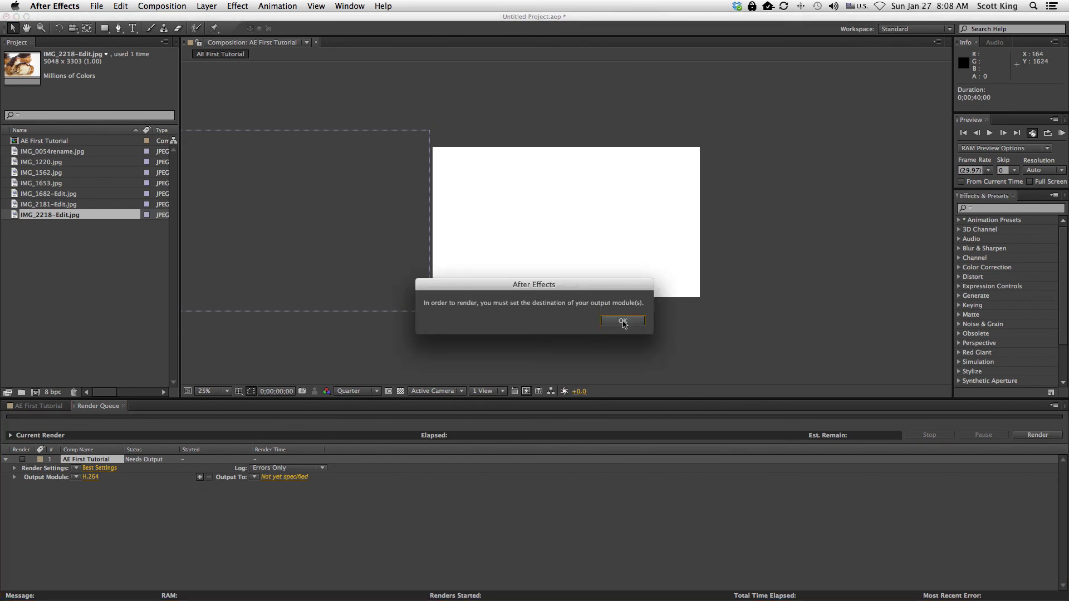
left_click(623, 321)
left_click(22, 460)
left_click(628, 322)
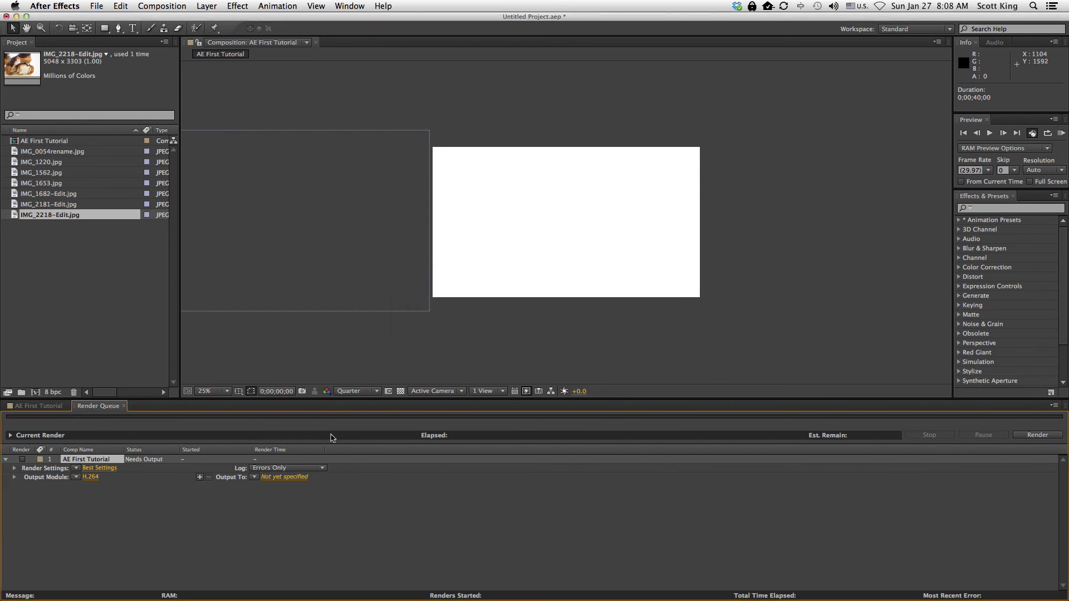
Set the output to AE First Tutorial.mp4 on the Desktop and start rendering
left_click(275, 477)
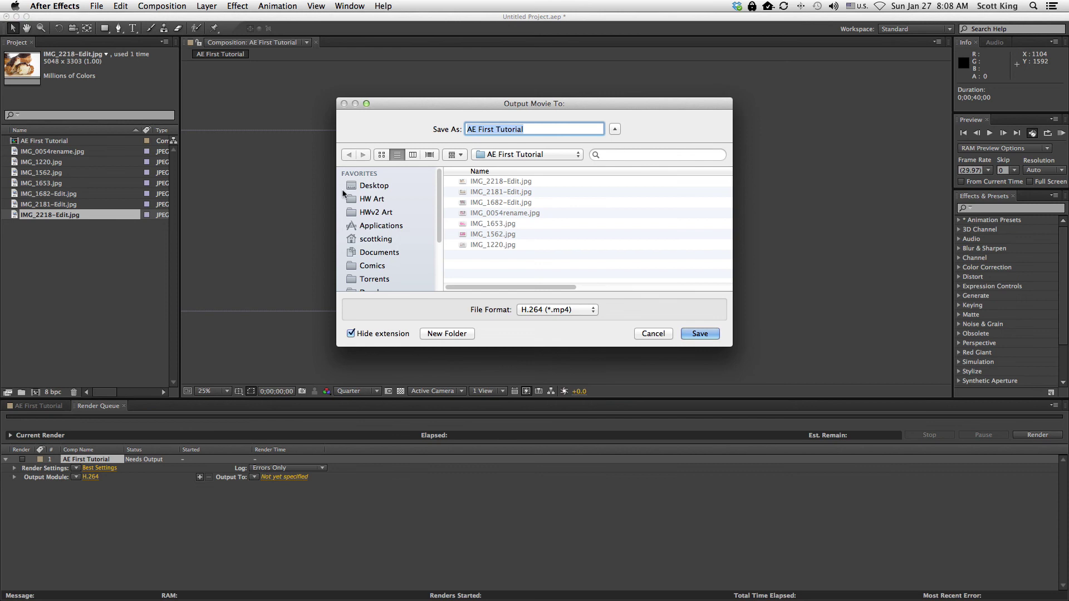
left_click(384, 186)
left_click(700, 334)
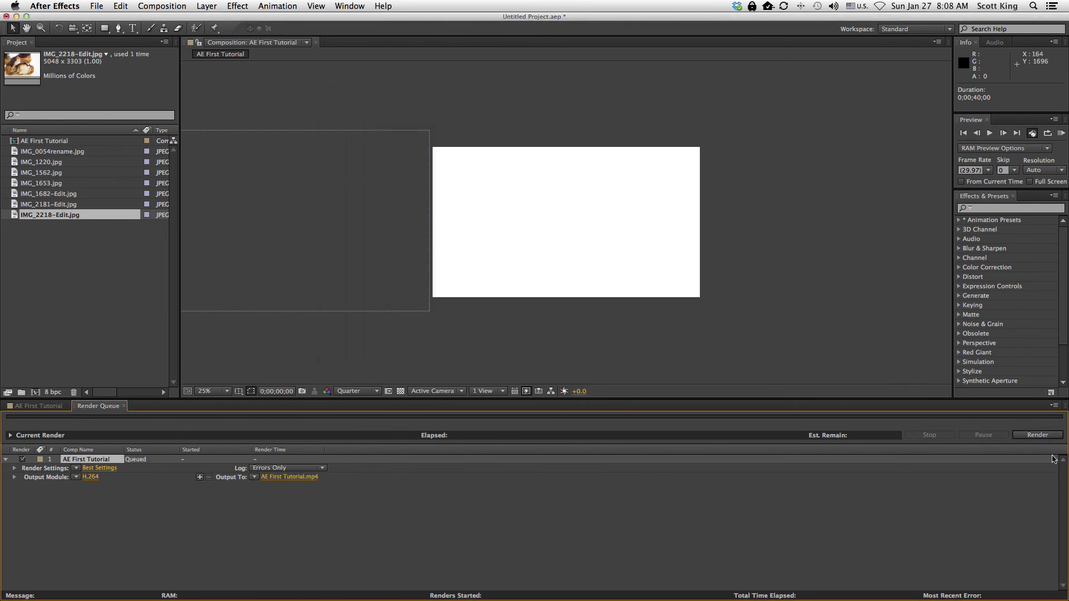
left_click(1039, 436)
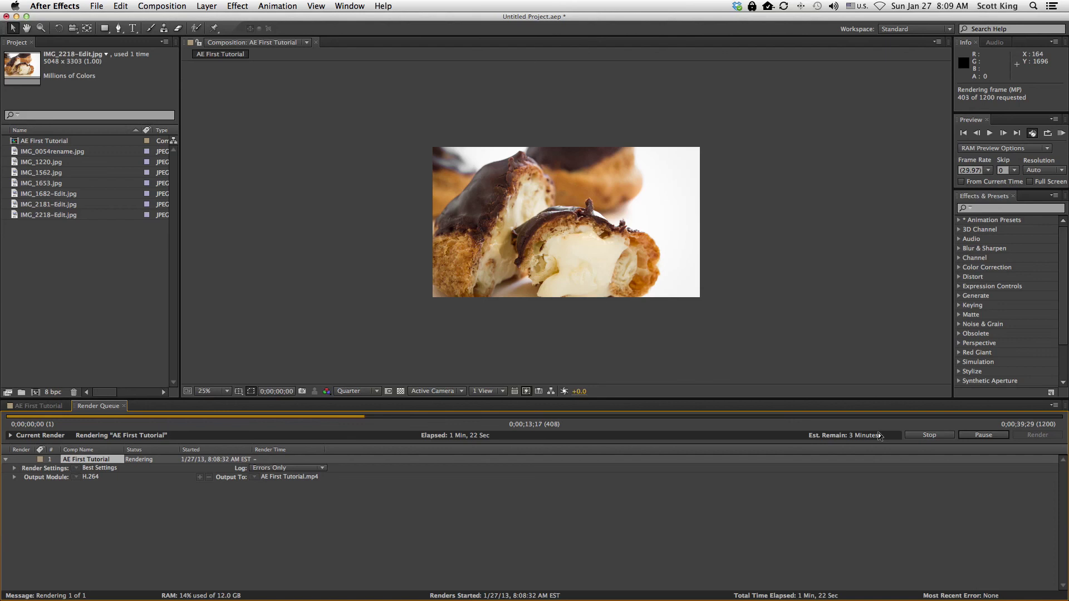
Hide After Effects to view the AE First Tutorial folder on the desktop, then switch back to the render
left_click(16, 17)
left_click(733, 232)
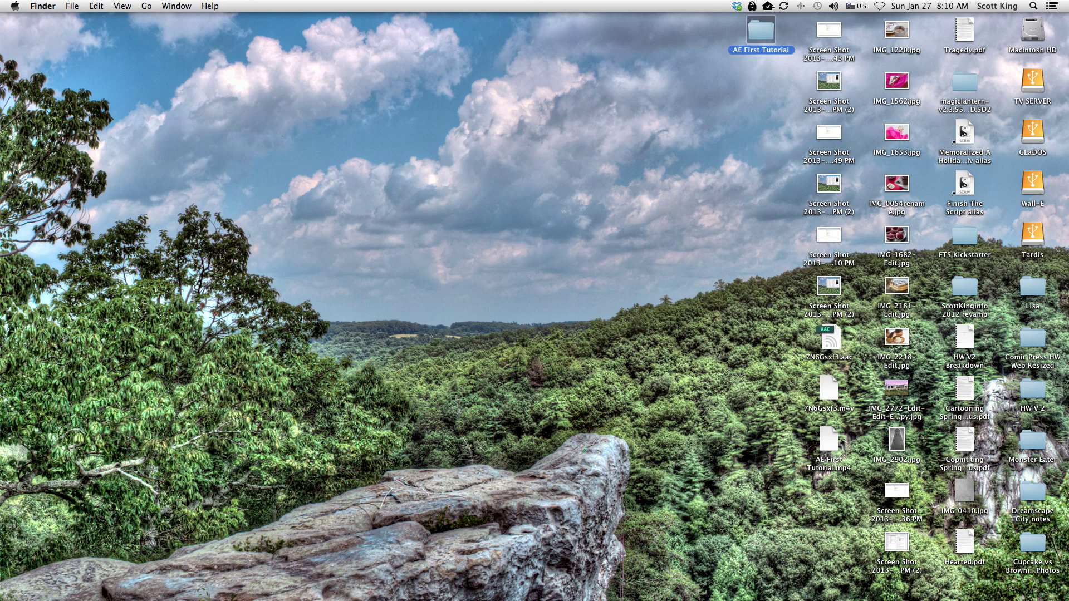
key("super+Tab")
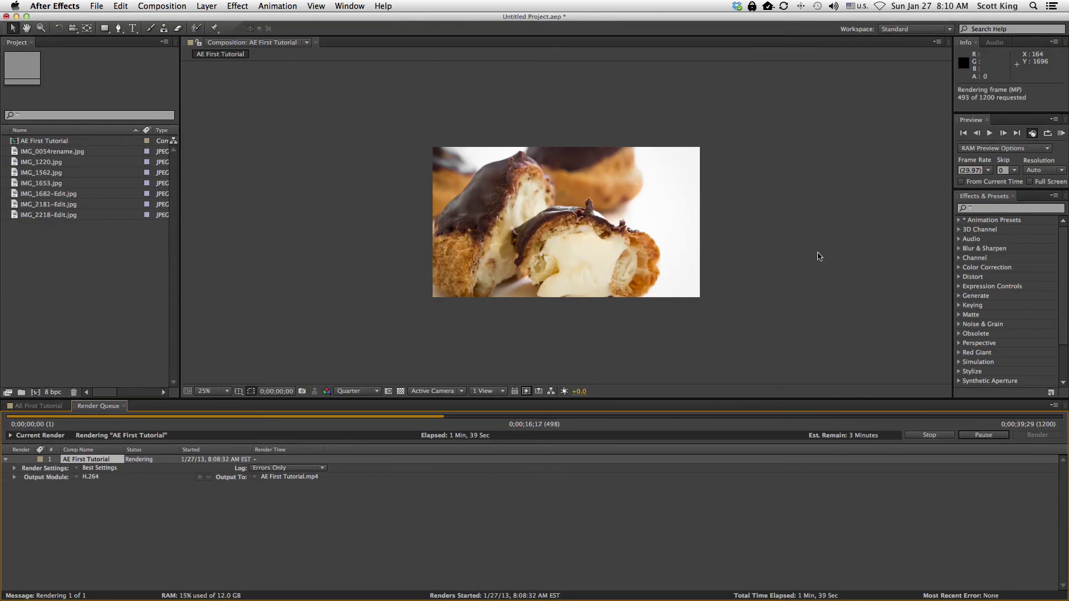